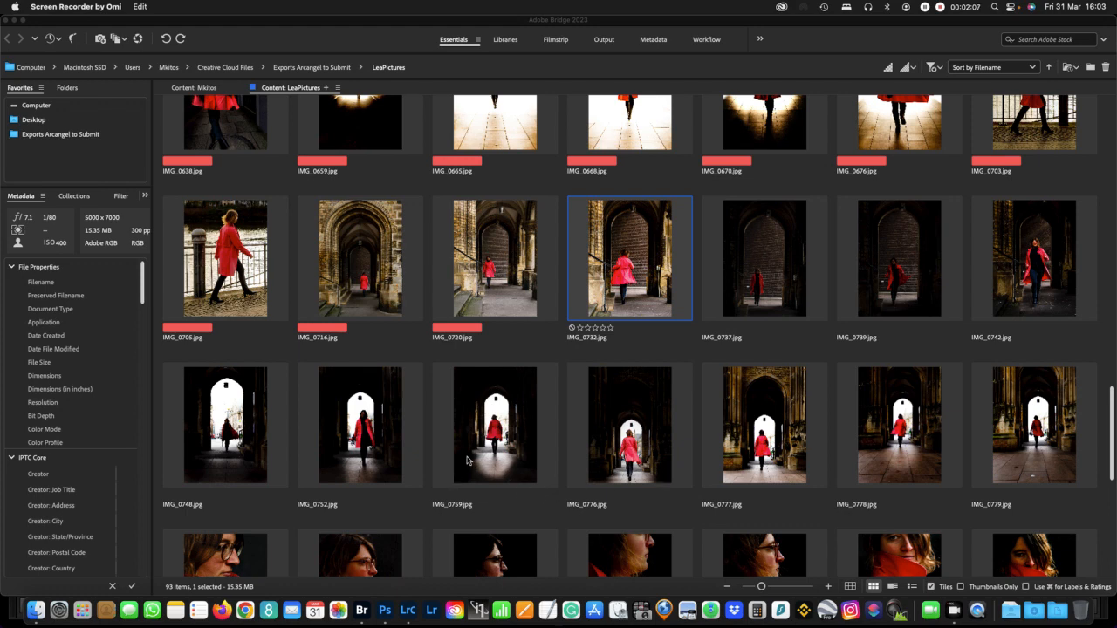
Find IMG_0732.jpg, the woman in the red coat under the stone arch, in the LeaPictures folder and open it in Photoshop
{"action": "scroll", "coordinate": [467, 461], "scroll_direction": "down", "scroll_amount": 5}
{"action": "scroll", "coordinate": [467, 461], "scroll_direction": "up", "scroll_amount": 10}
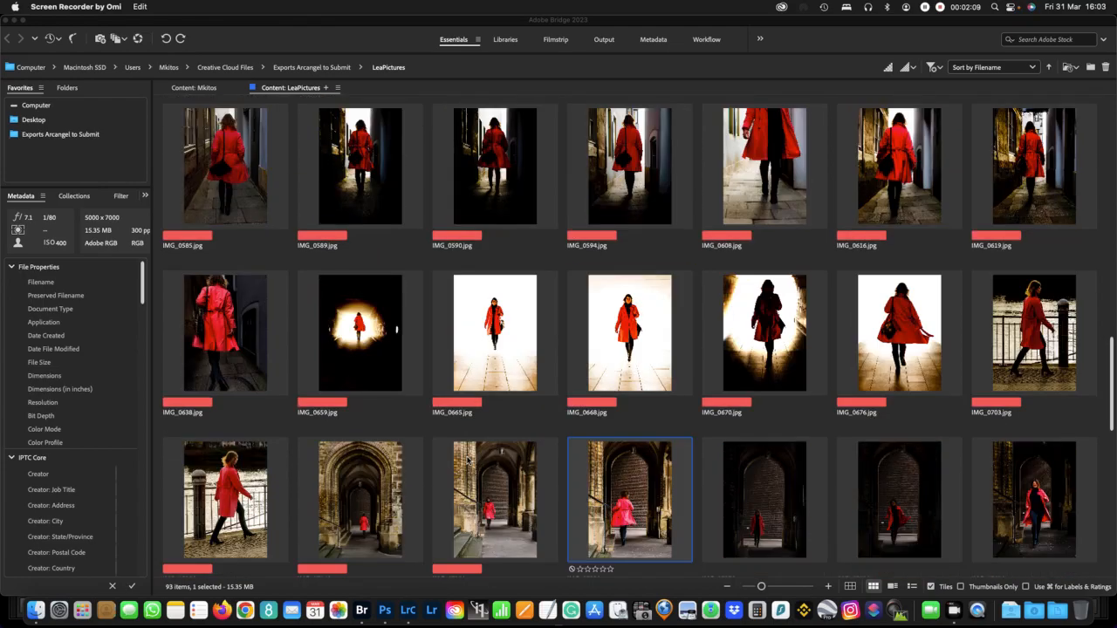
{"action": "scroll", "coordinate": [468, 460], "scroll_direction": "up", "scroll_amount": 15}
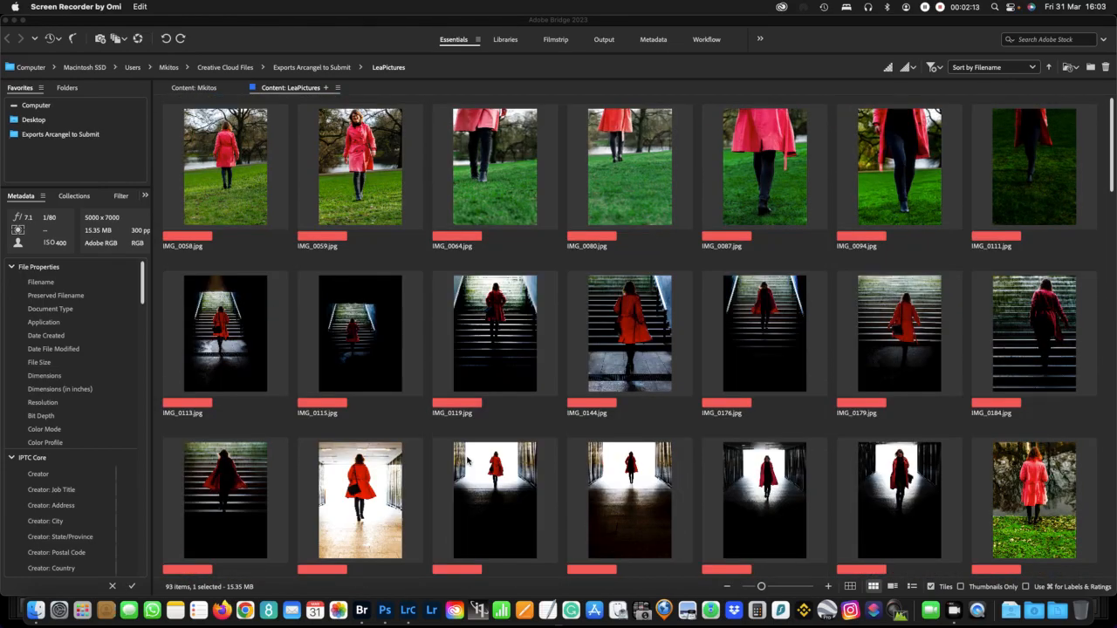
{"action": "scroll", "coordinate": [467, 461], "scroll_direction": "down", "scroll_amount": 10}
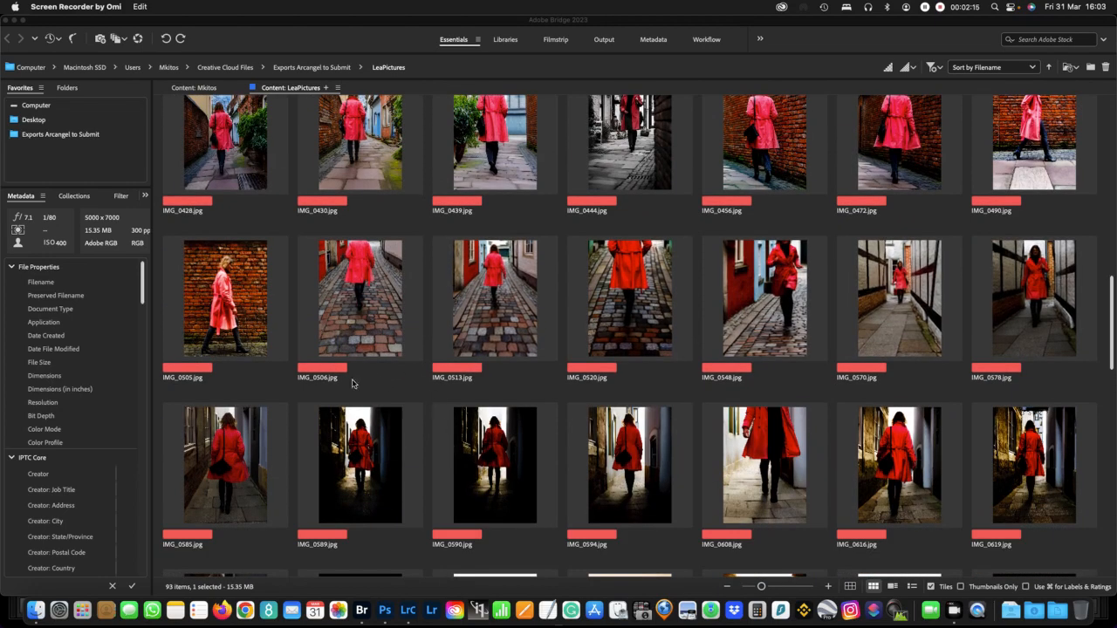
{"action": "scroll", "coordinate": [453, 320], "scroll_direction": "down", "scroll_amount": 3}
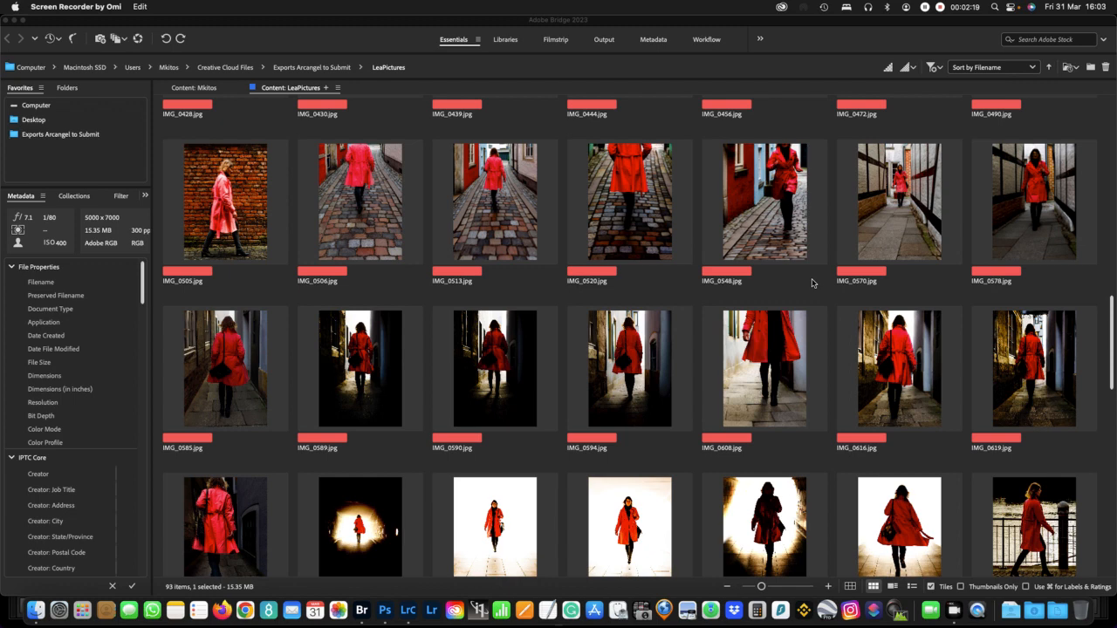
{"action": "scroll", "coordinate": [812, 283], "scroll_direction": "down", "scroll_amount": 7}
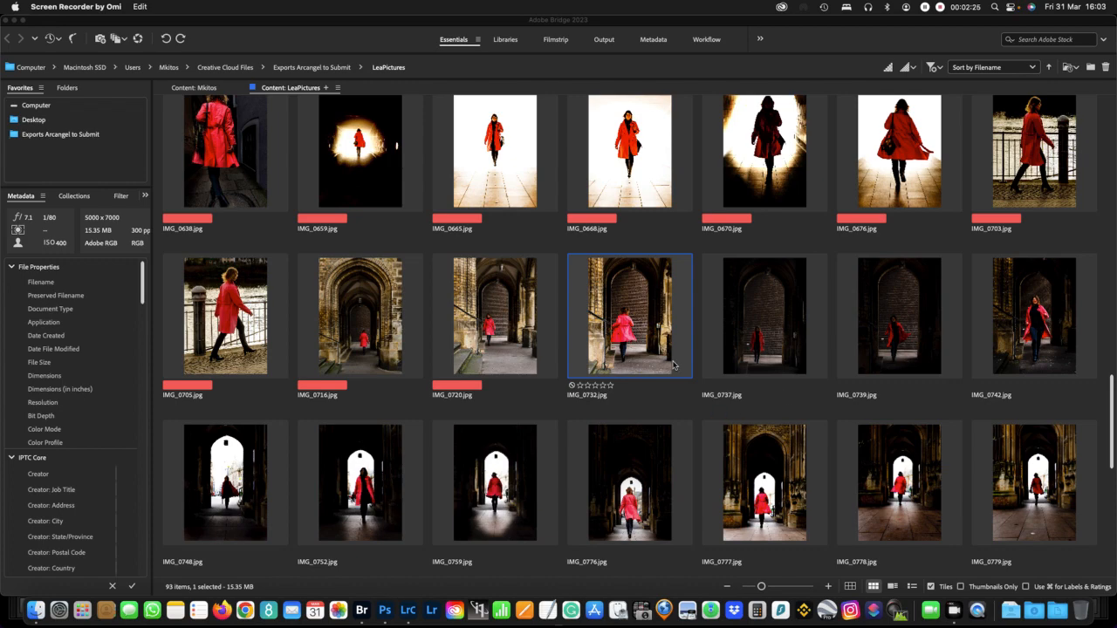
{"action": "left_click", "coordinate": [643, 324]}
{"action": "double_click", "coordinate": [643, 324]}
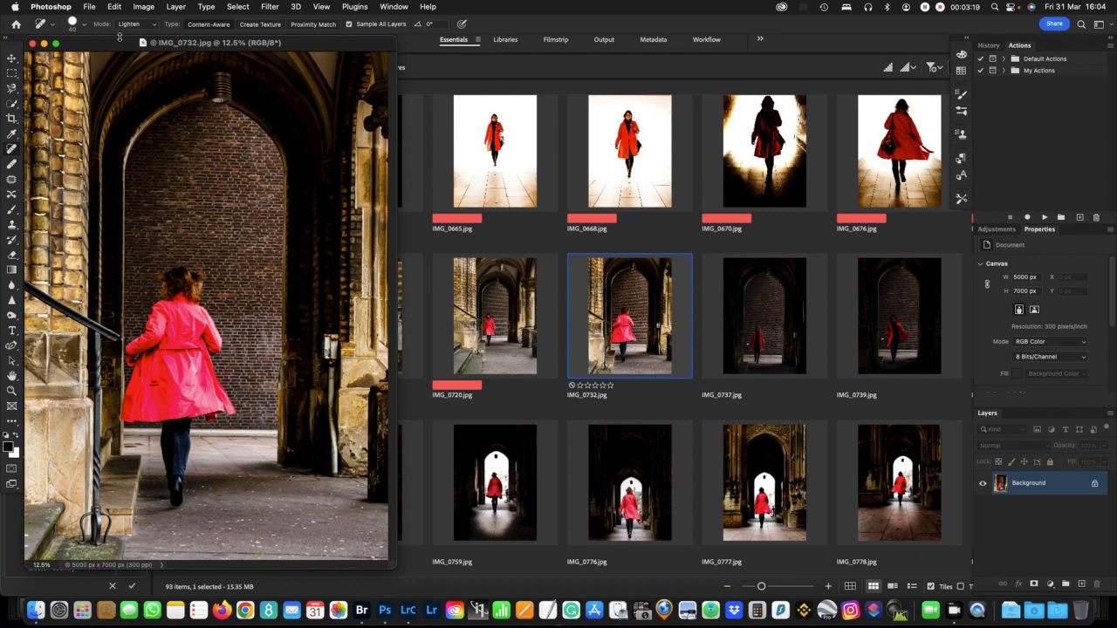
{"action": "mouse_move", "coordinate": [121, 44]}
{"action": "left_mouse_down"}
{"action": "mouse_move", "coordinate": [325, 74]}
{"action": "mouse_move", "coordinate": [587, 76]}
{"action": "mouse_move", "coordinate": [283, 70]}
{"action": "mouse_move", "coordinate": [119, 52]}
{"action": "left_mouse_up"}
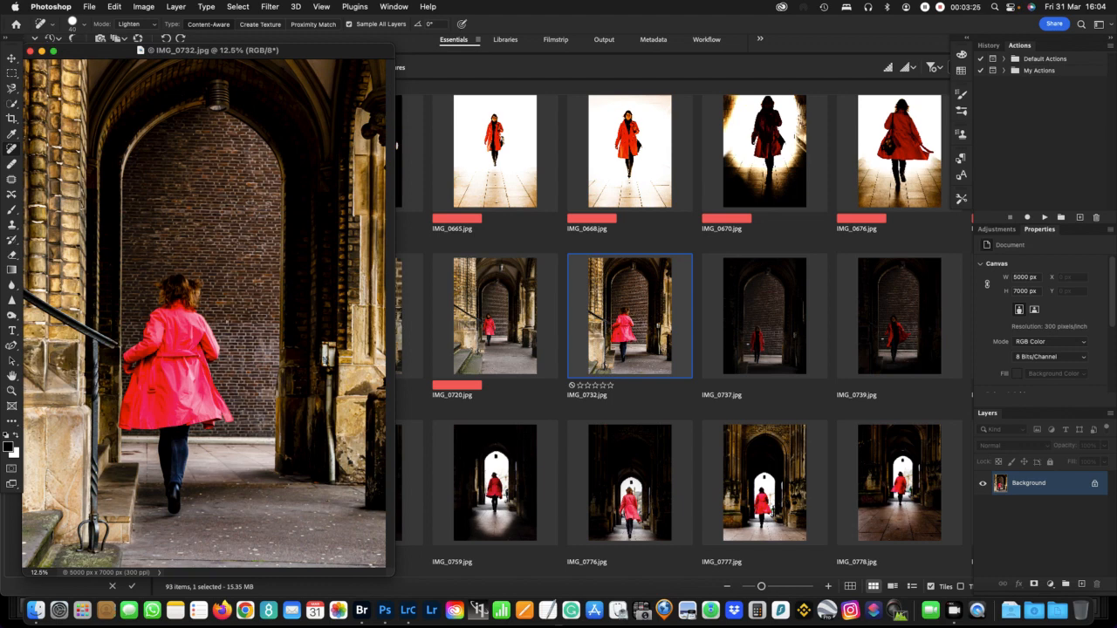
Switch to the Move tool, display the photo in full screen mode and check the background colour options around it
{"action": "key", "text": "v"}
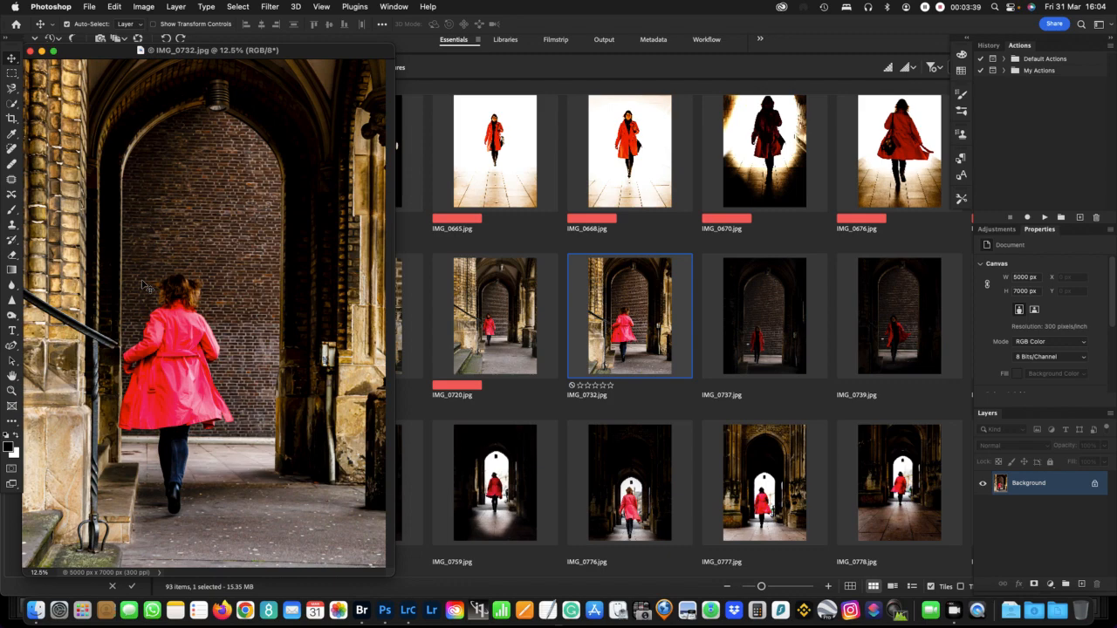
{"action": "key", "text": "f"}
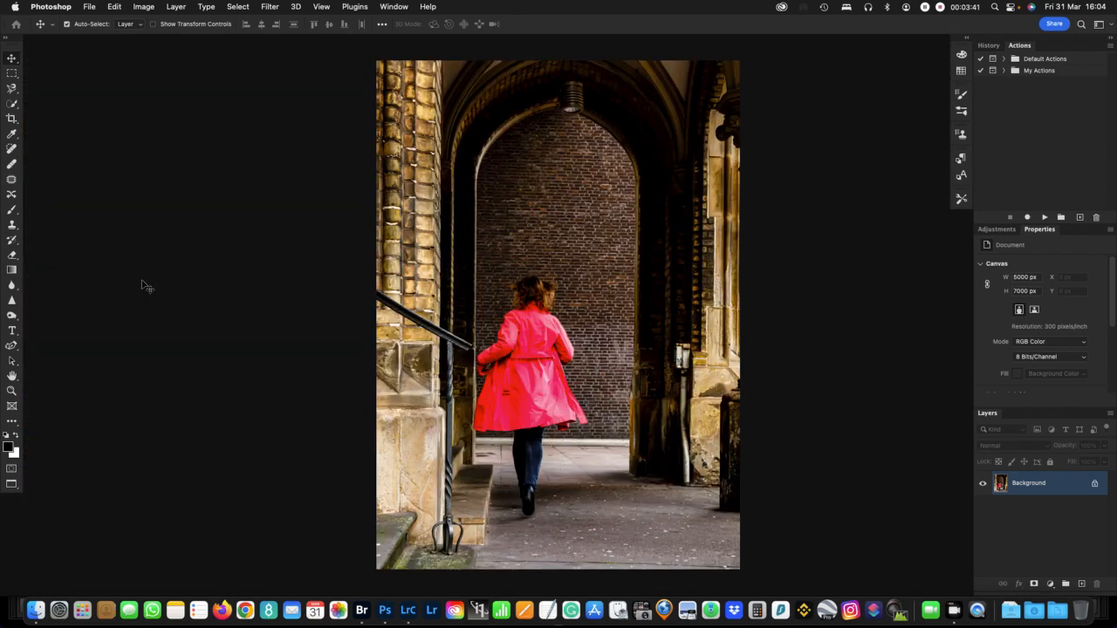
{"action": "key", "text": "f"}
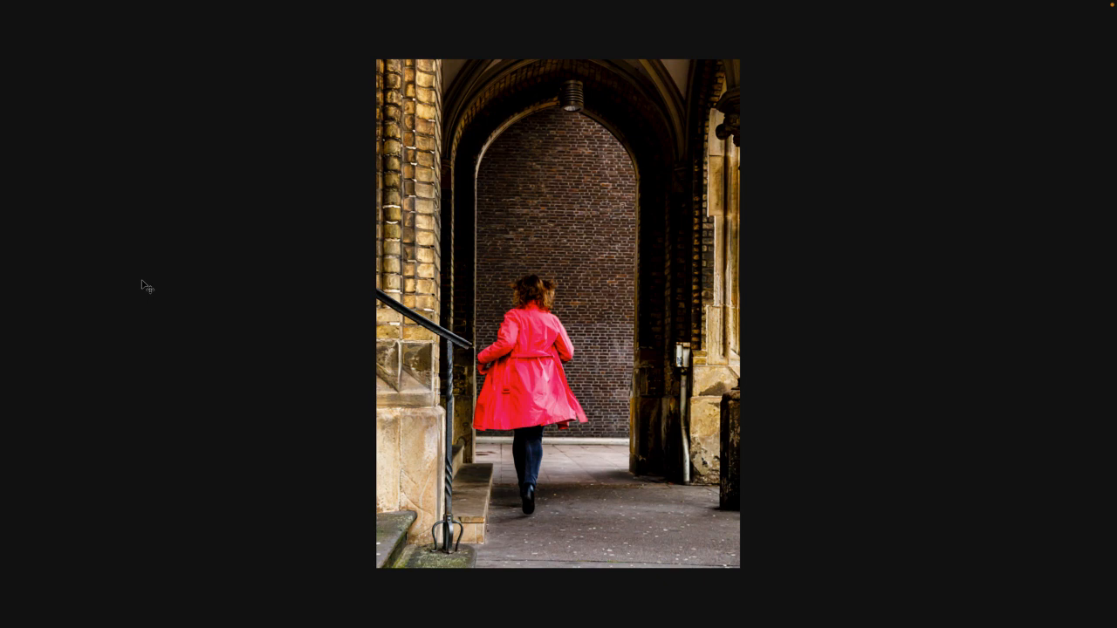
{"action": "right_click", "coordinate": [142, 282]}
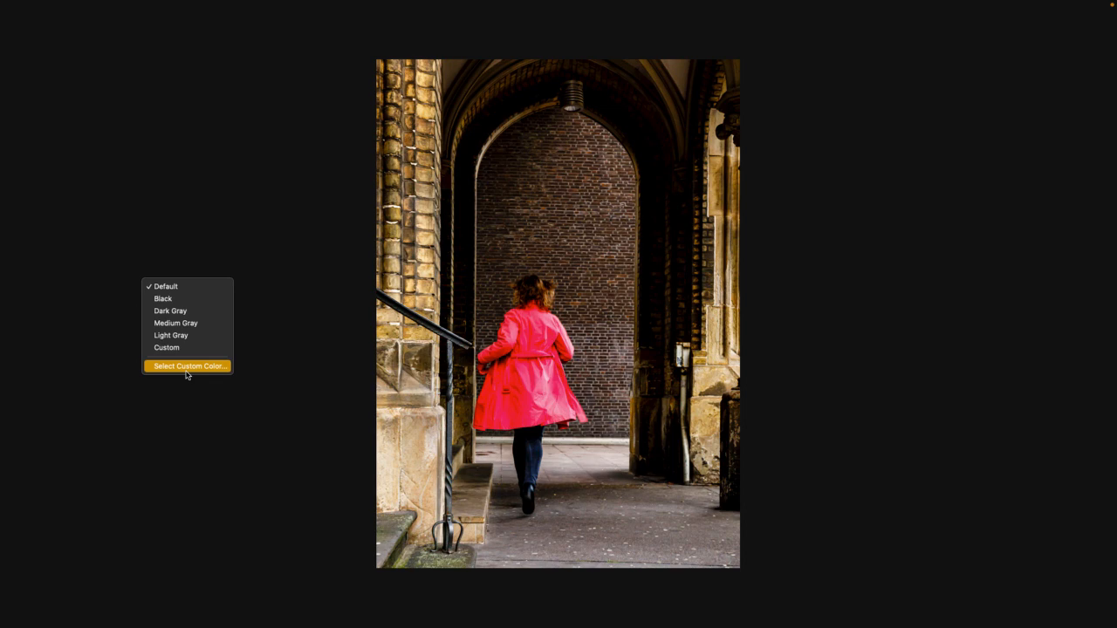
{"action": "left_click", "coordinate": [212, 325]}
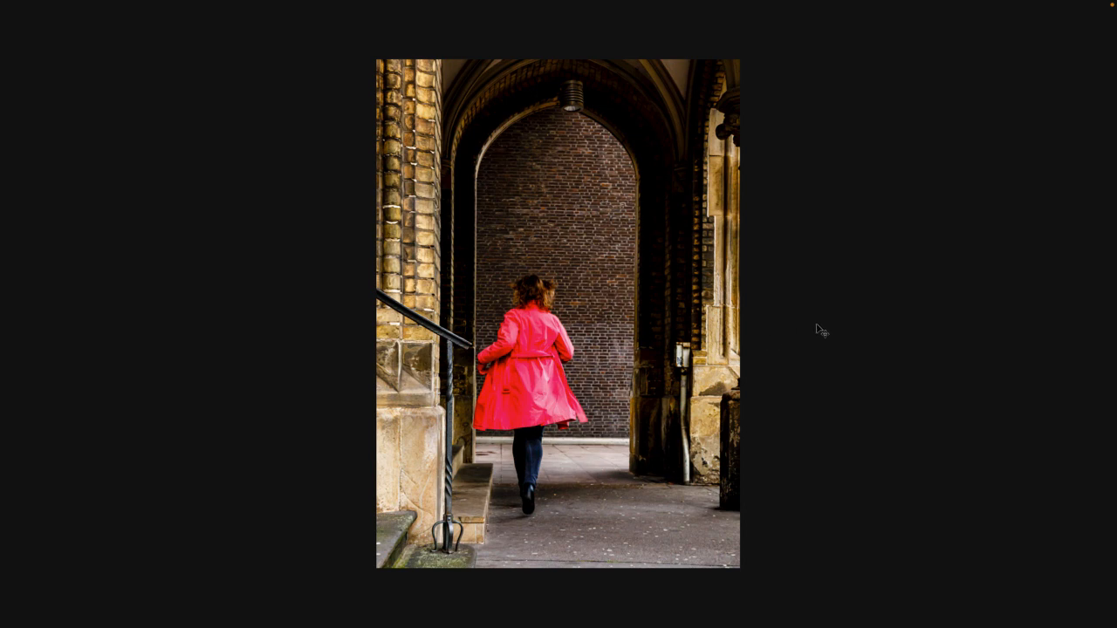
Toggle the whole interface and the side panels off and on, ending with all panels and tools displayed
{"action": "key", "text": "Tab"}
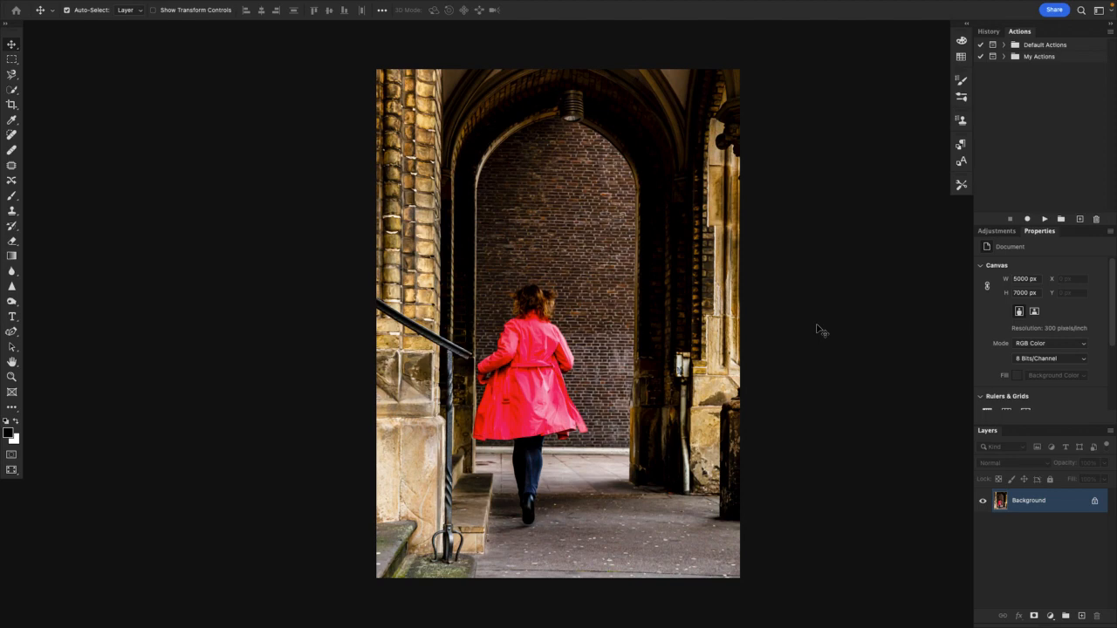
{"action": "key", "text": "Tab"}
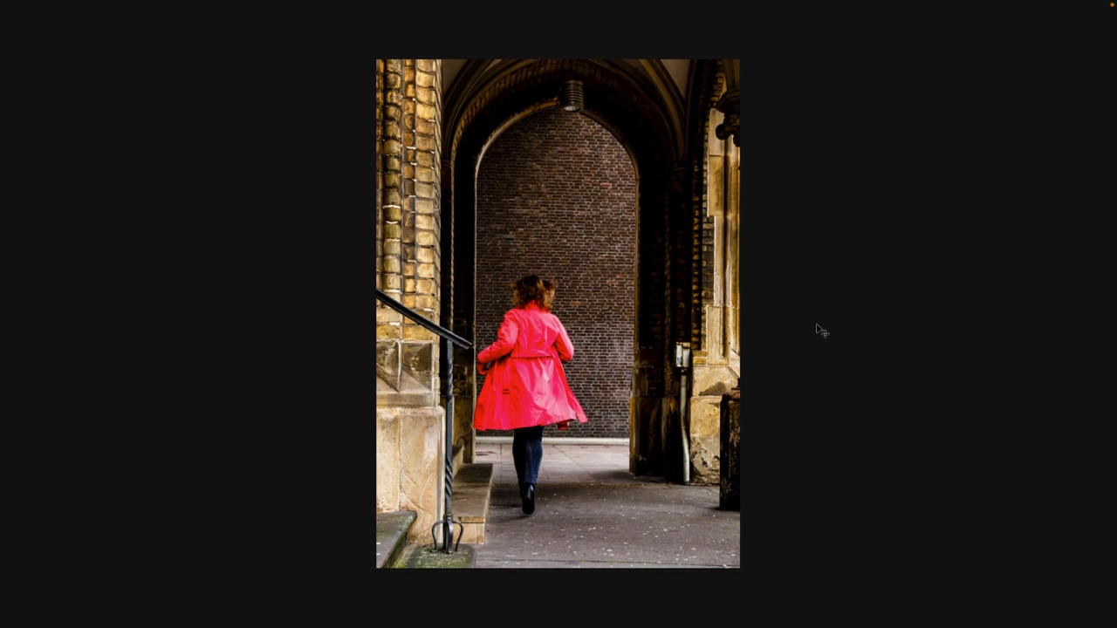
{"action": "key", "text": "Tab"}
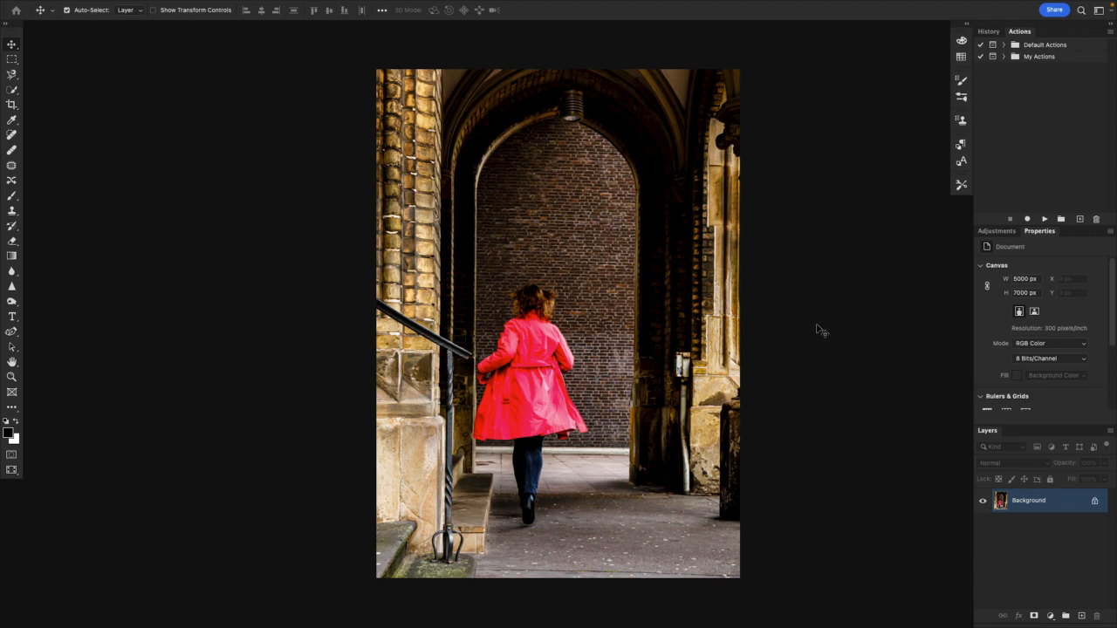
{"action": "key", "text": "shift+Tab"}
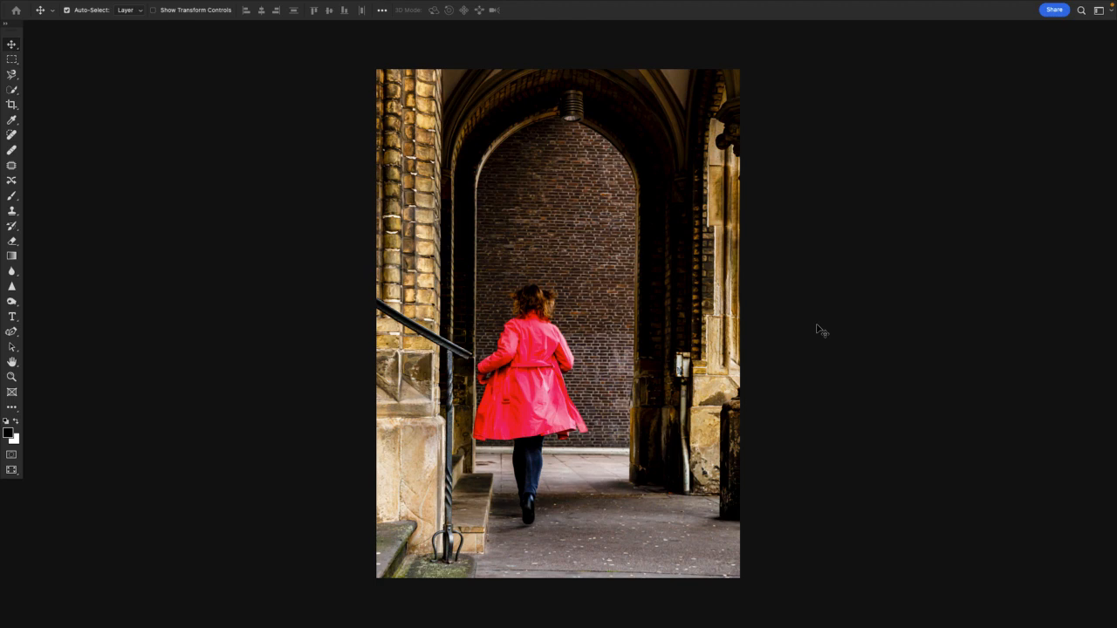
{"action": "key", "text": "shift+Tab"}
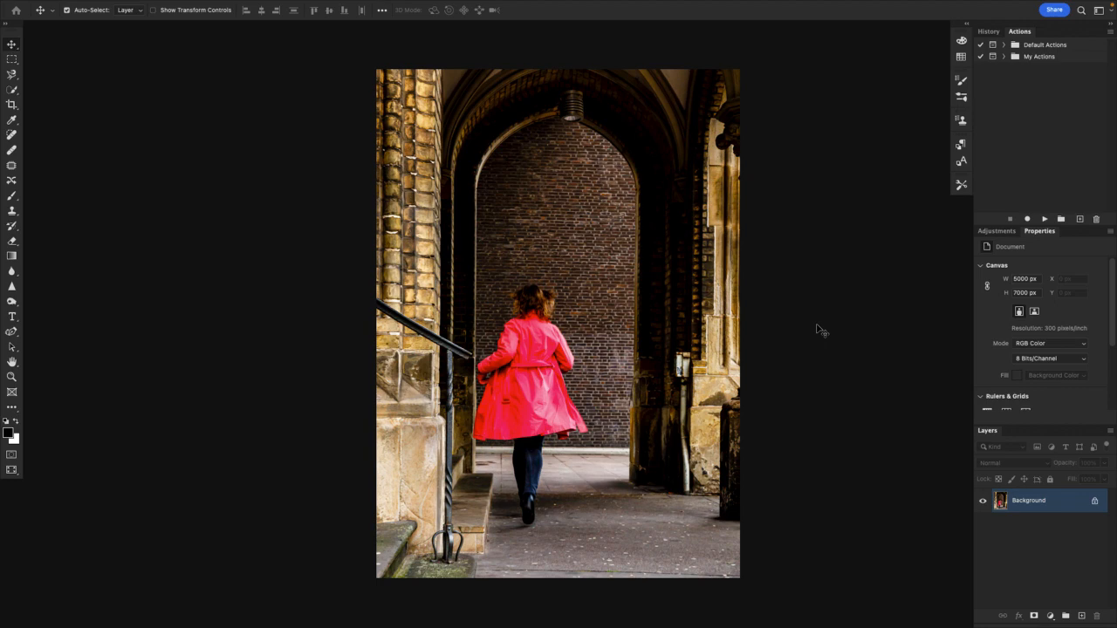
{"action": "key", "text": "Tab"}
{"action": "key", "text": "Tab"}
{"action": "key", "text": "Tab"}
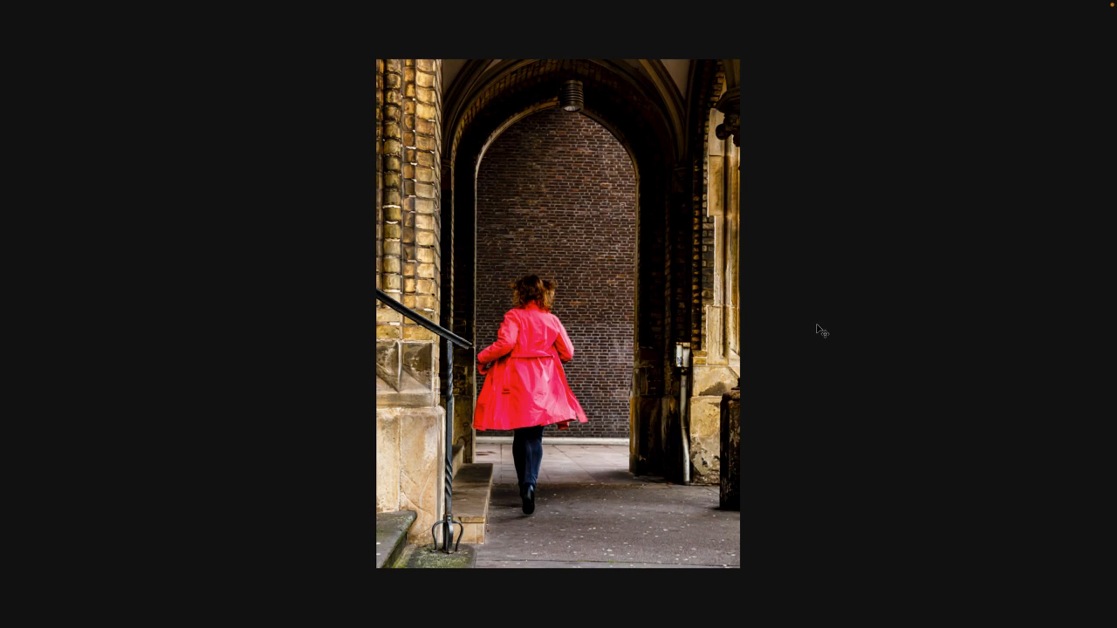
{"action": "key", "text": "Tab"}
{"action": "key", "text": "Tab"}
{"action": "key", "text": "Tab"}
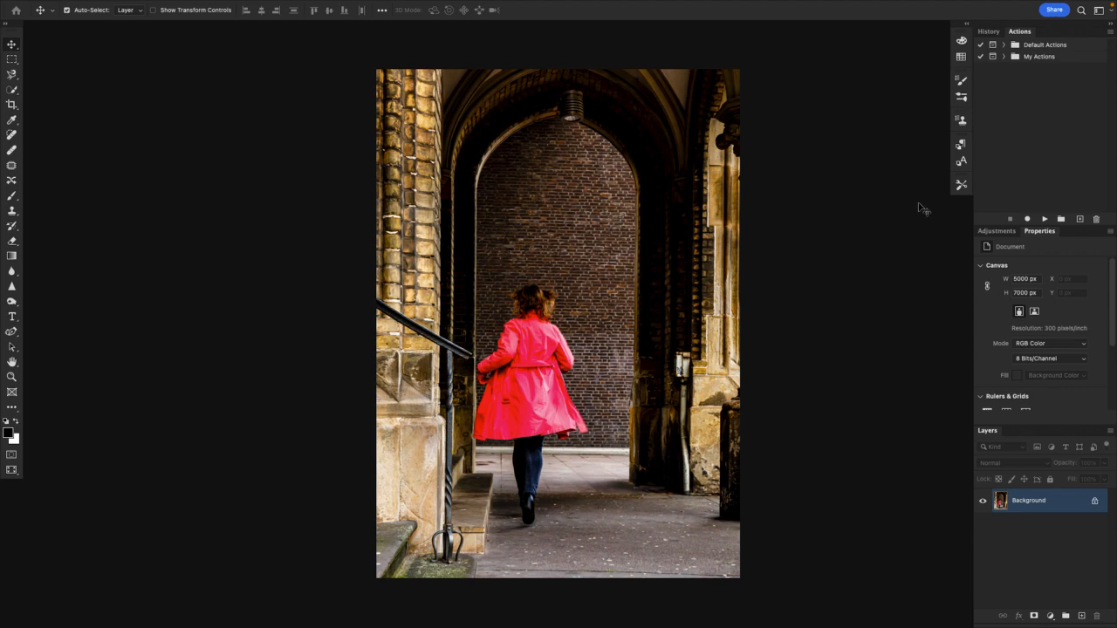
Expand the My Actions set and examine the function key options of its New Layer action
{"action": "left_click", "coordinate": [1004, 55]}
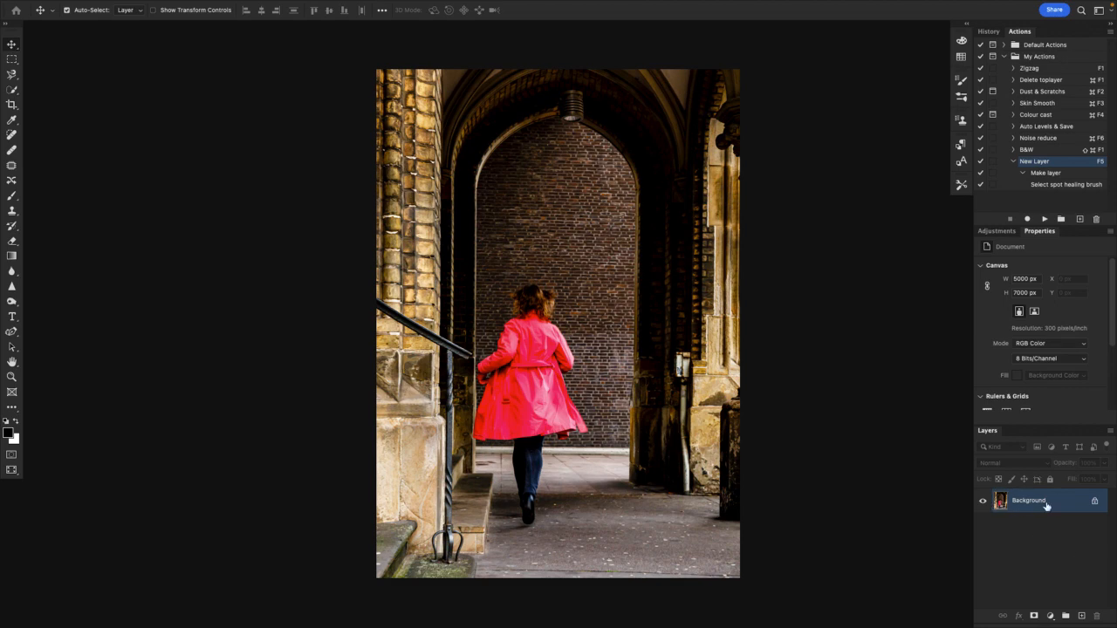
{"action": "double_click", "coordinate": [1065, 167]}
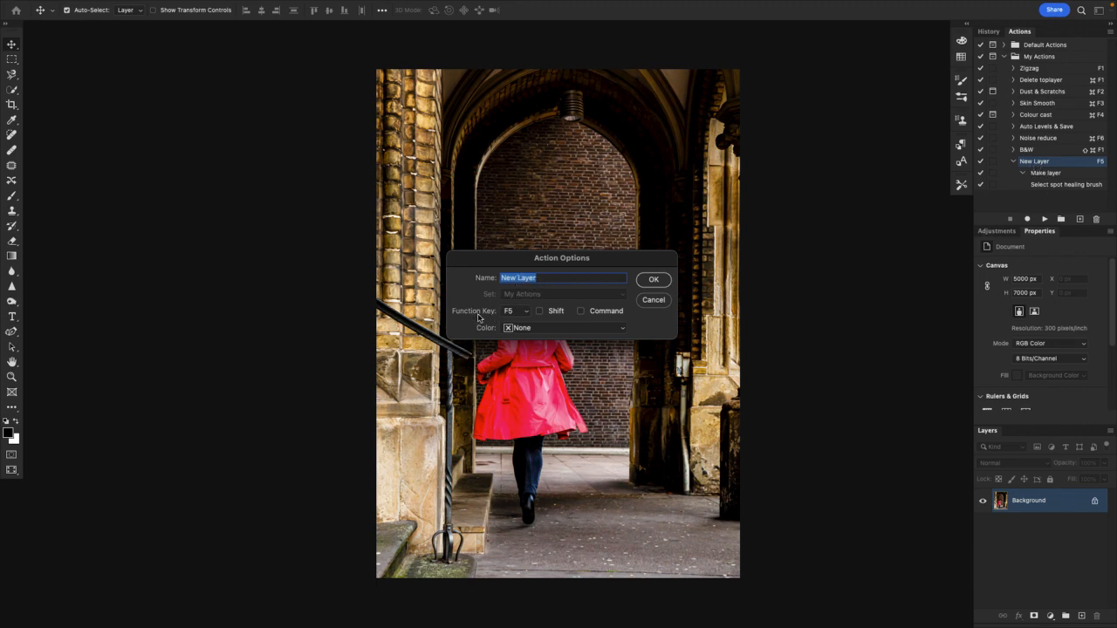
{"action": "left_click", "coordinate": [515, 313]}
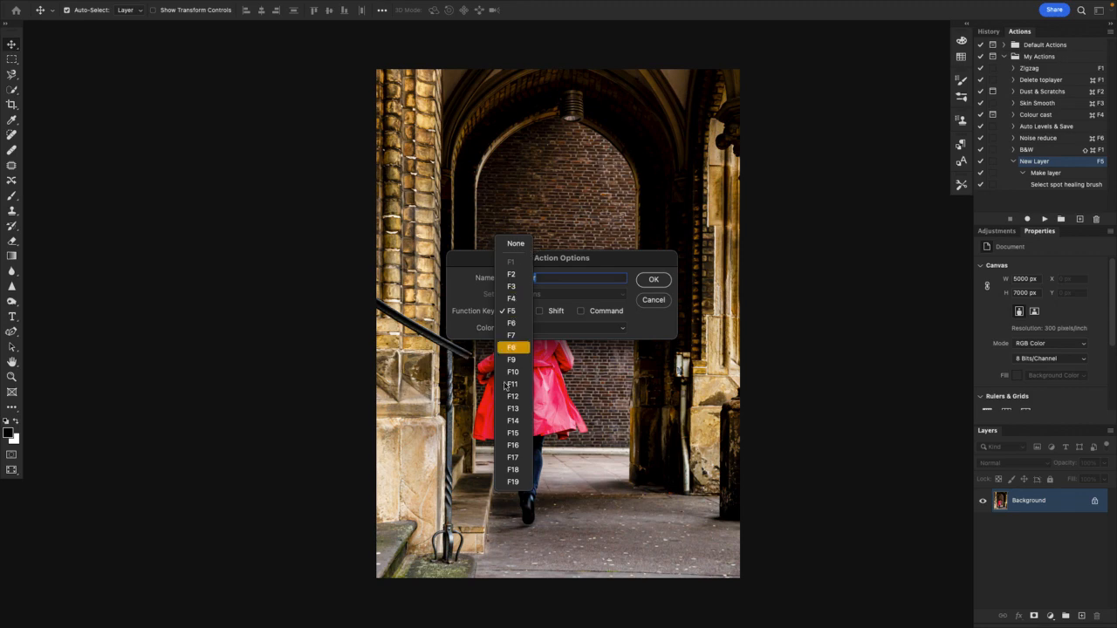
{"action": "left_click", "coordinate": [514, 316]}
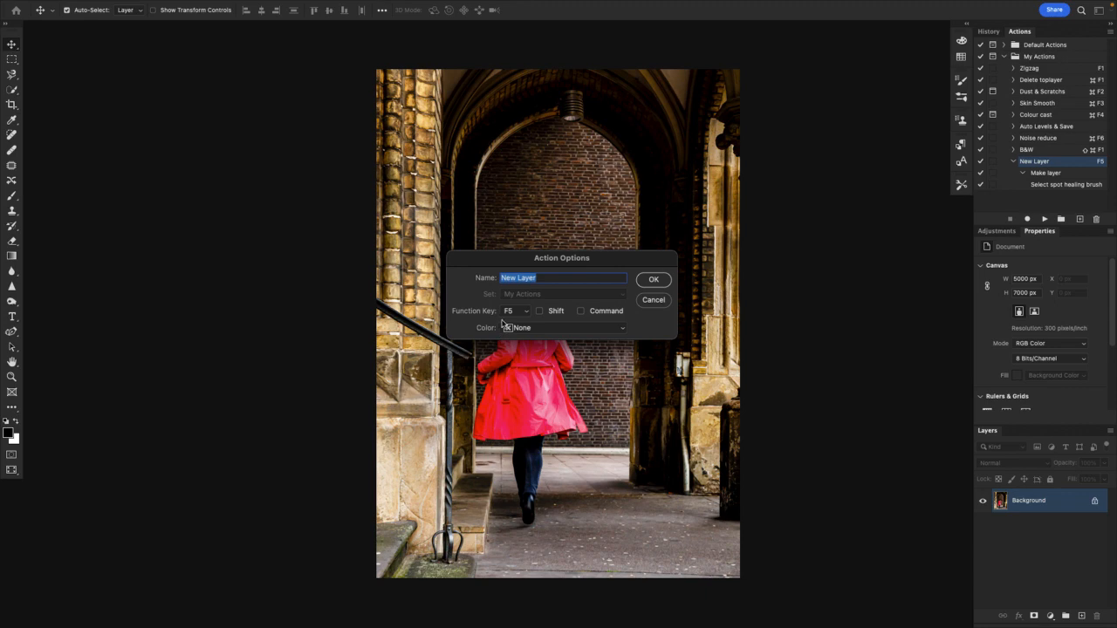
{"action": "left_click", "coordinate": [648, 281]}
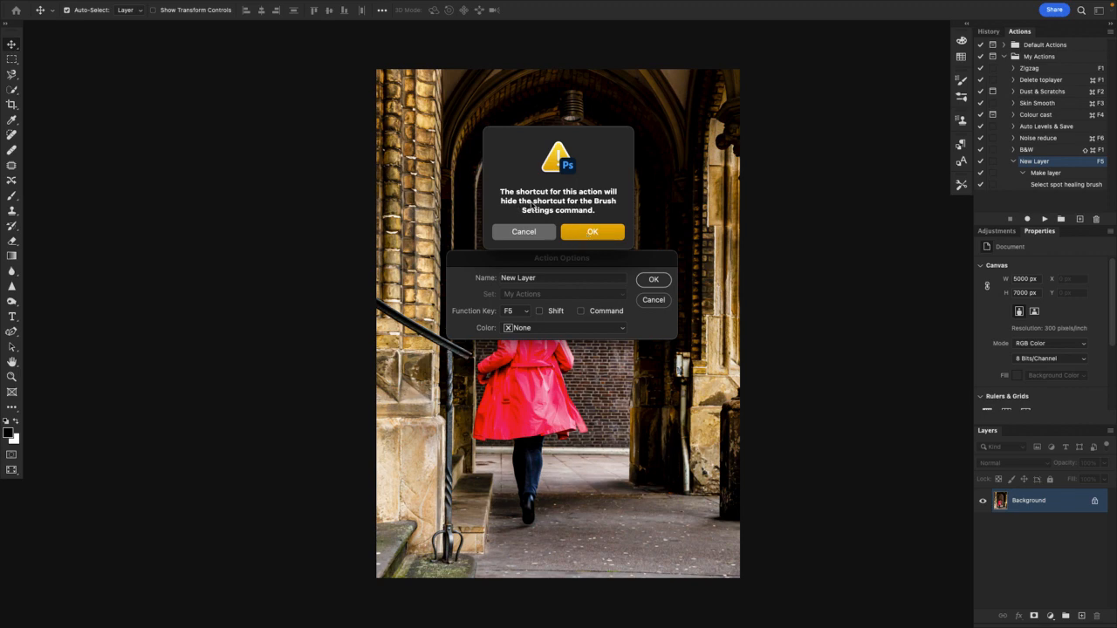
{"action": "left_click", "coordinate": [524, 232]}
{"action": "left_click", "coordinate": [656, 301]}
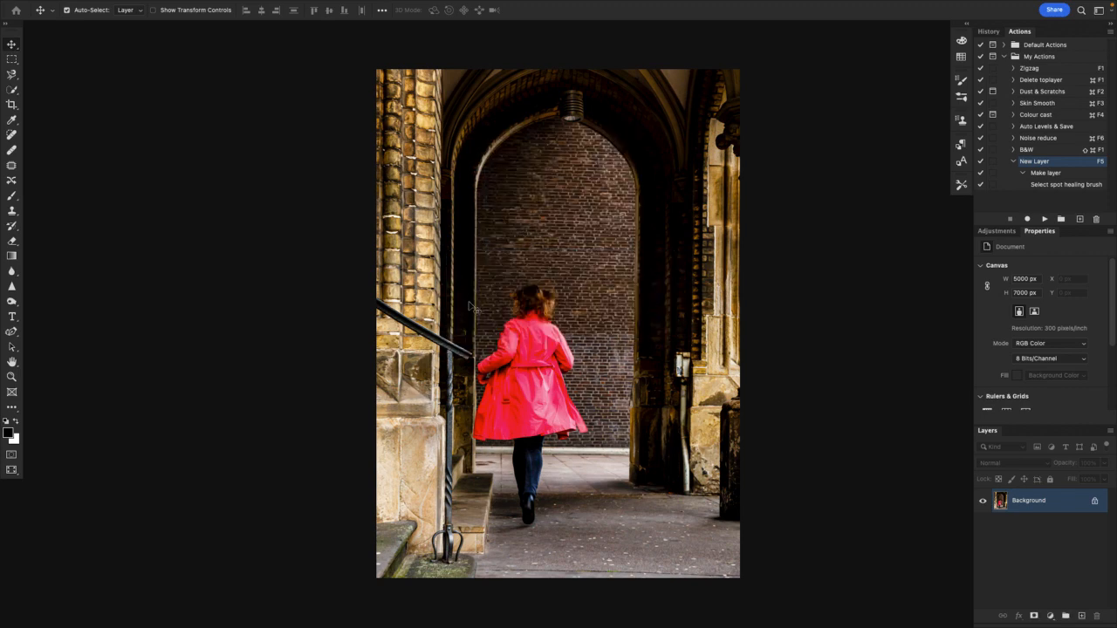
Run the New Layer action to add an empty layer and reset the Spot Healing Brush to its default settings
{"action": "key", "text": "F5"}
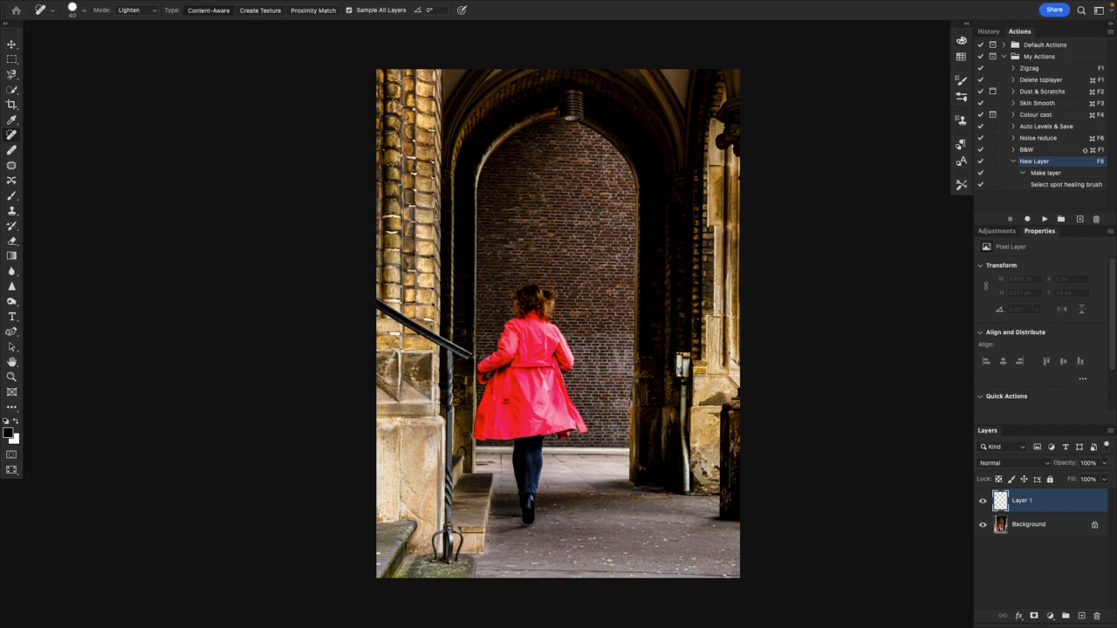
{"action": "left_click", "coordinate": [45, 11]}
{"action": "left_click", "coordinate": [45, 11]}
{"action": "right_click", "coordinate": [47, 14]}
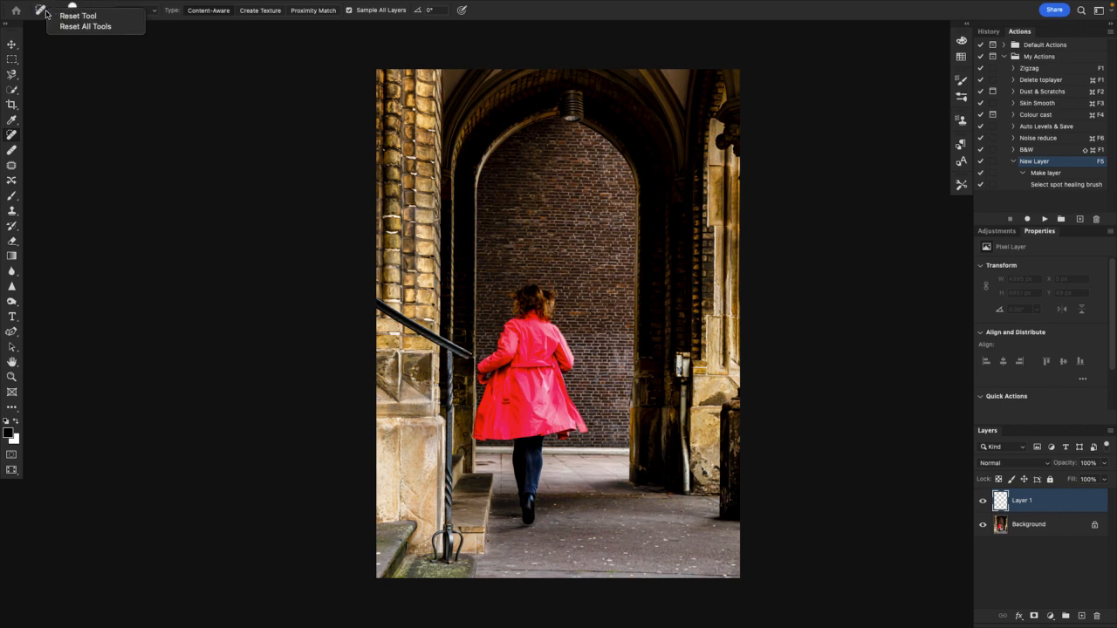
{"action": "left_click", "coordinate": [47, 14]}
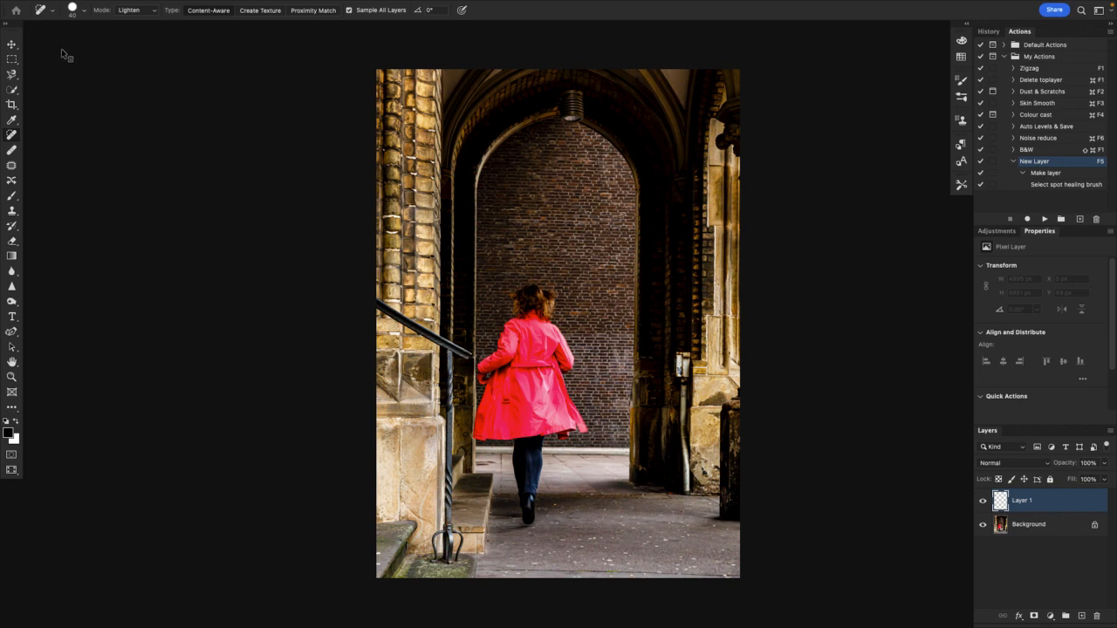
{"action": "right_click", "coordinate": [51, 13]}
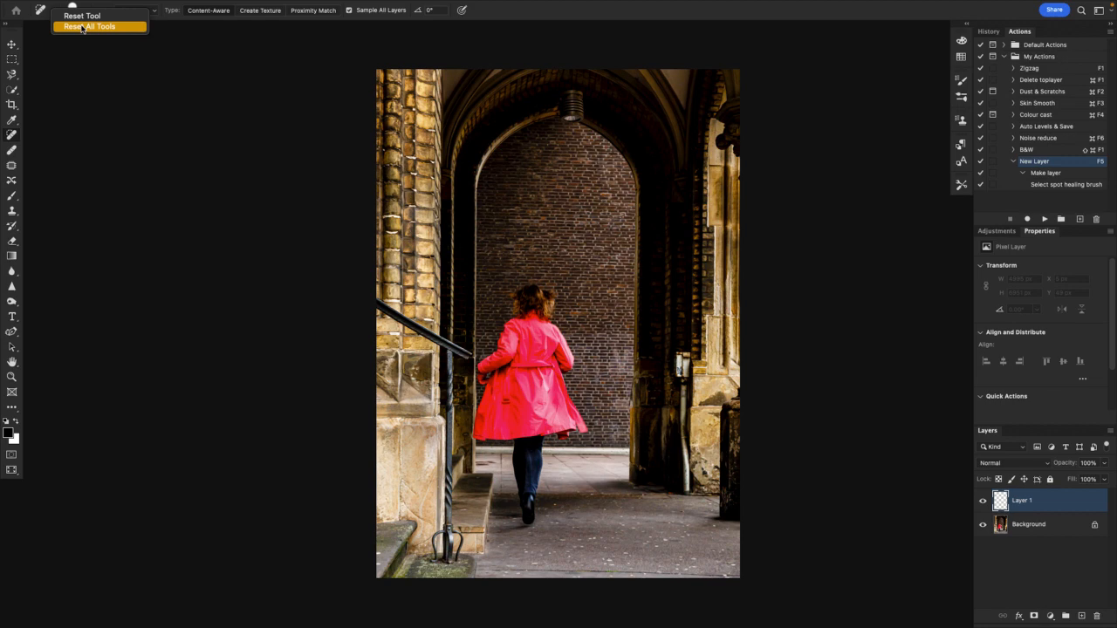
{"action": "left_click", "coordinate": [90, 17]}
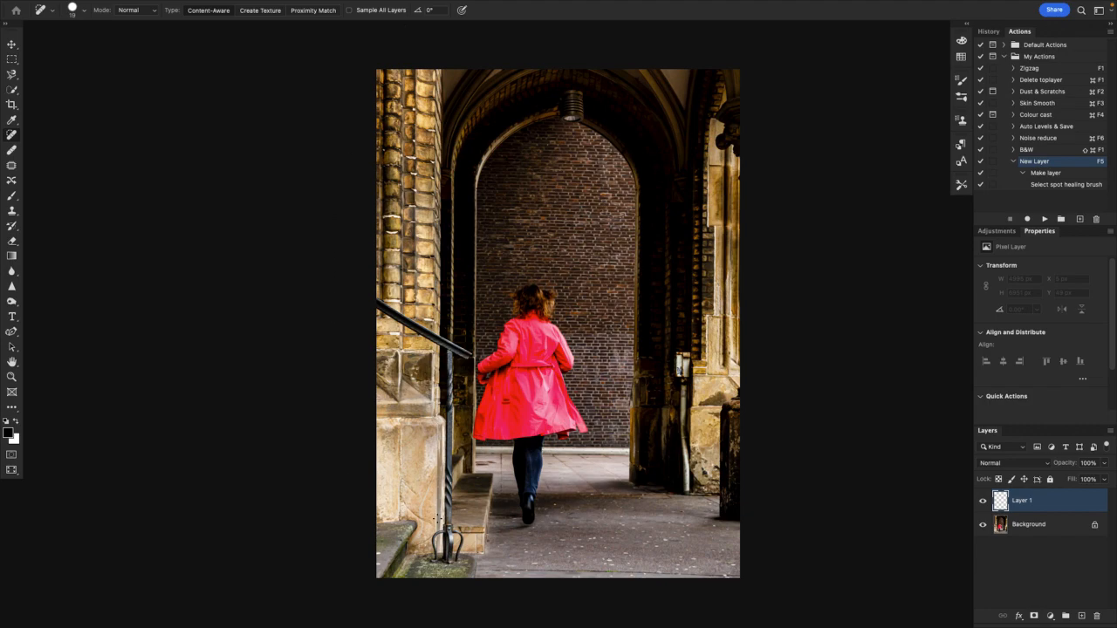
Set the Spot Healing Brush to size 30 in Normal mode for the stone steps and floor around the railing base
{"action": "scroll", "coordinate": [379, 551], "scroll_direction": "up", "scroll_amount": 4}
{"action": "scroll", "coordinate": [451, 554], "scroll_direction": "down", "scroll_amount": 3}
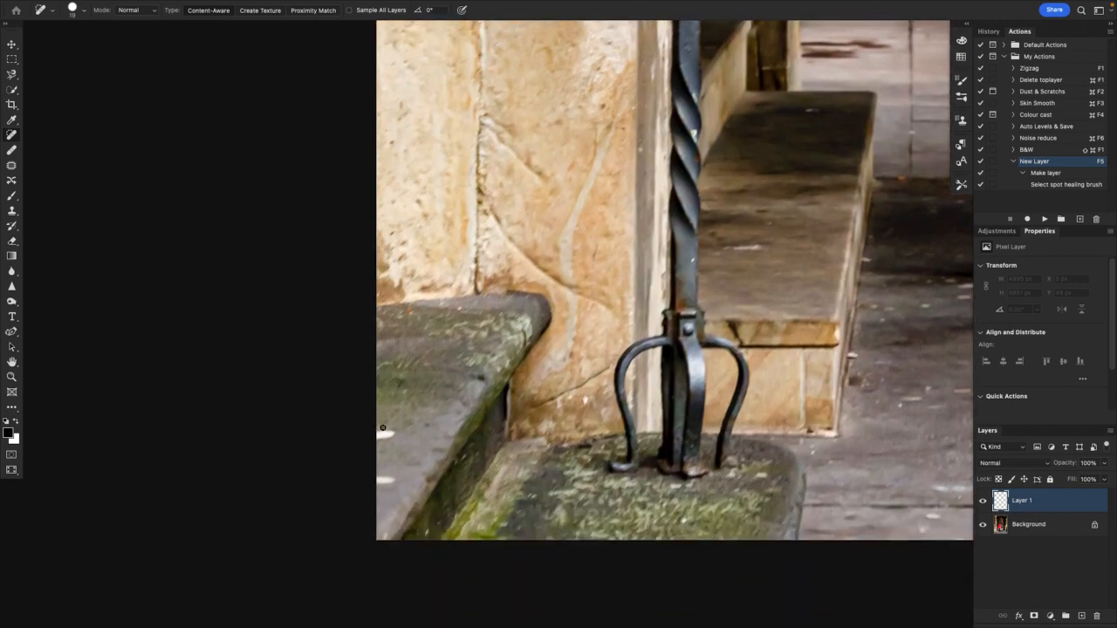
{"action": "scroll", "coordinate": [389, 428], "scroll_direction": "right", "scroll_amount": 10}
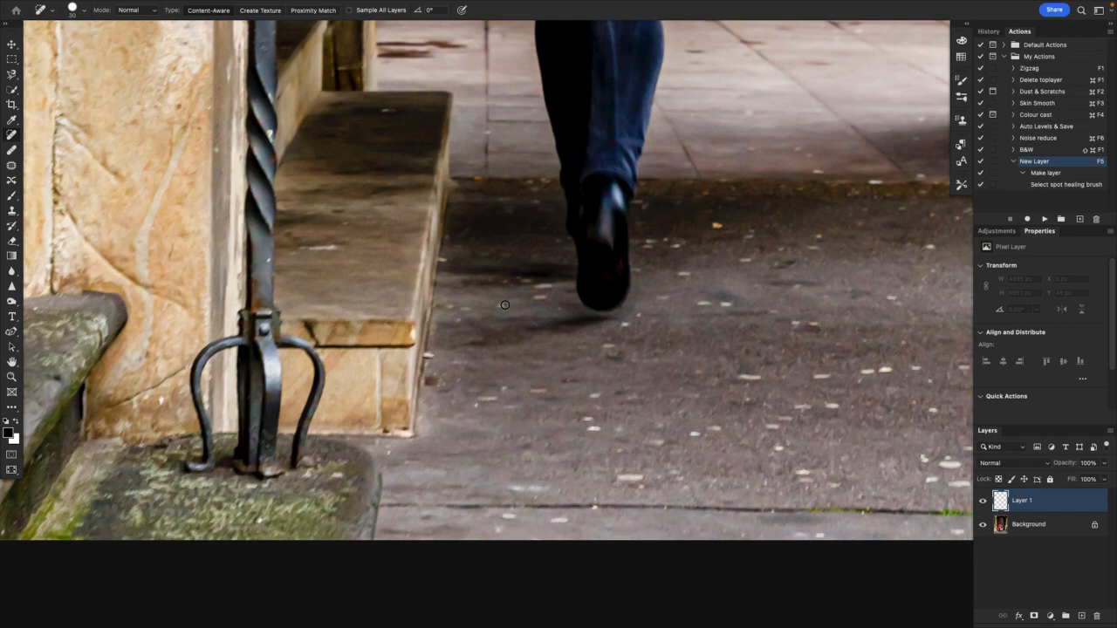
{"action": "scroll", "coordinate": [505, 304], "scroll_direction": "left", "scroll_amount": 5}
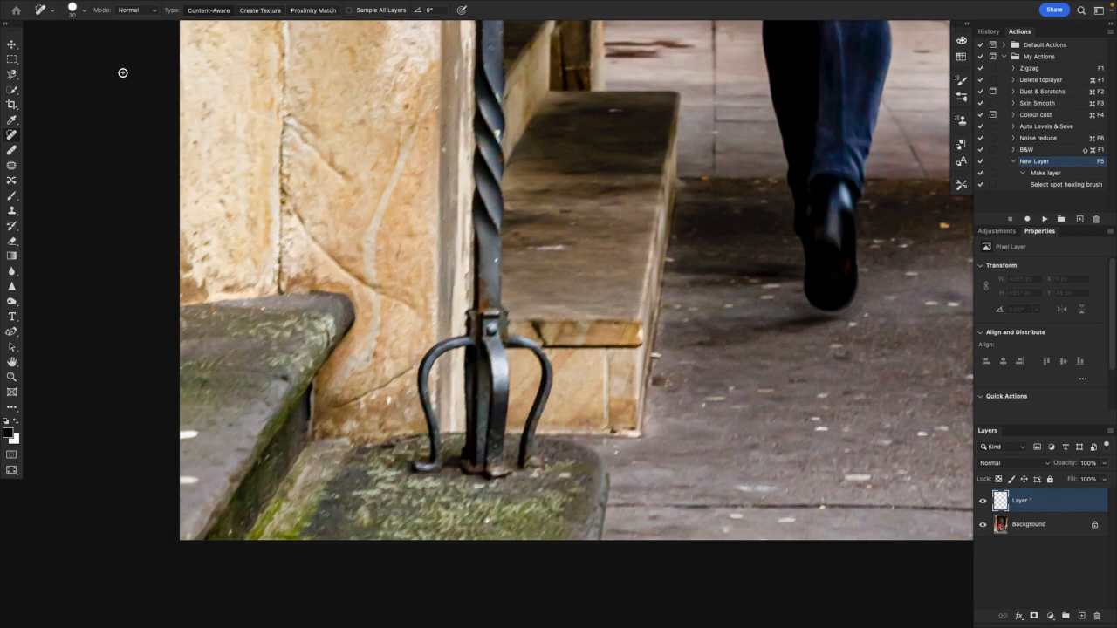
{"action": "left_click", "coordinate": [130, 11]}
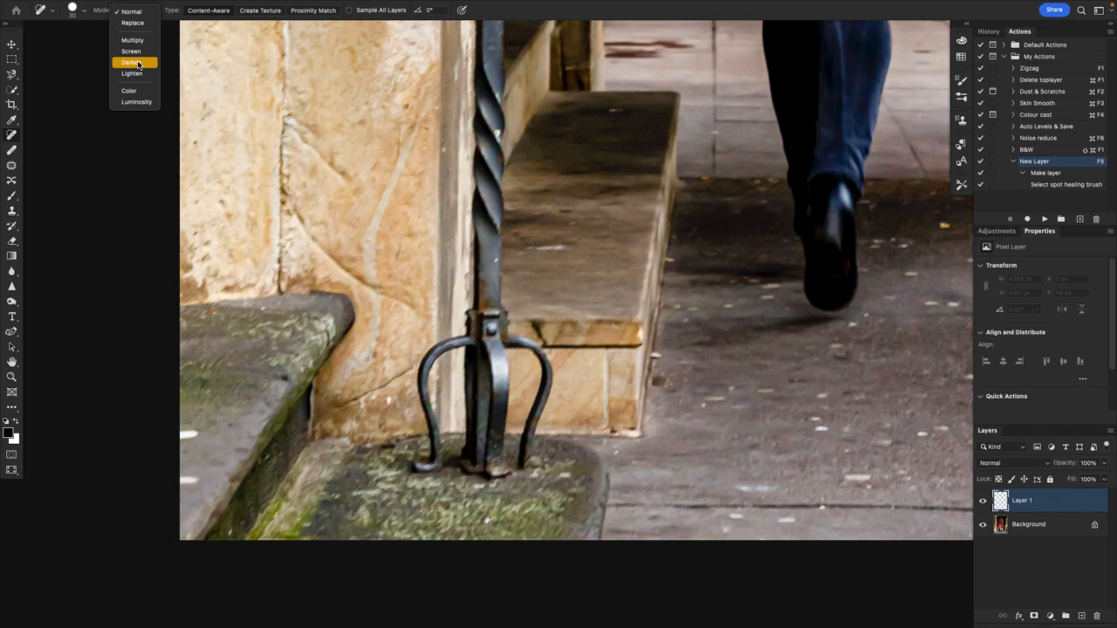
{"action": "left_click", "coordinate": [138, 11]}
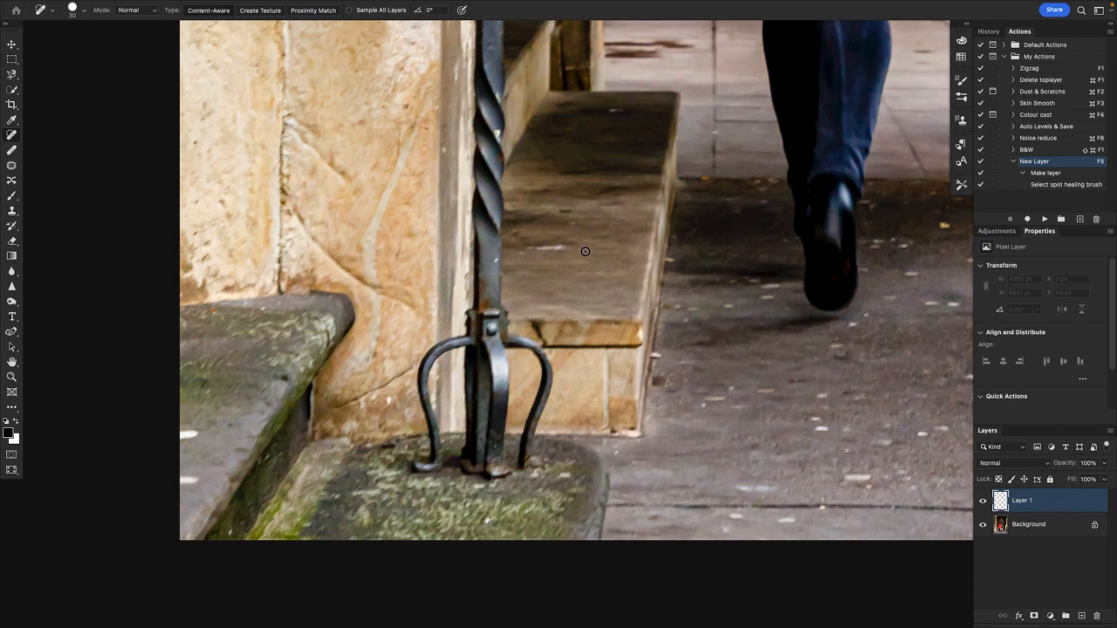
Try several blending modes for the Spot Healing Brush and set it back to Normal
{"action": "key", "text": "alt+shift+y"}
{"action": "key", "text": "alt+shift+c"}
{"action": "key", "text": "alt+shift+g"}
{"action": "left_click", "coordinate": [140, 10]}
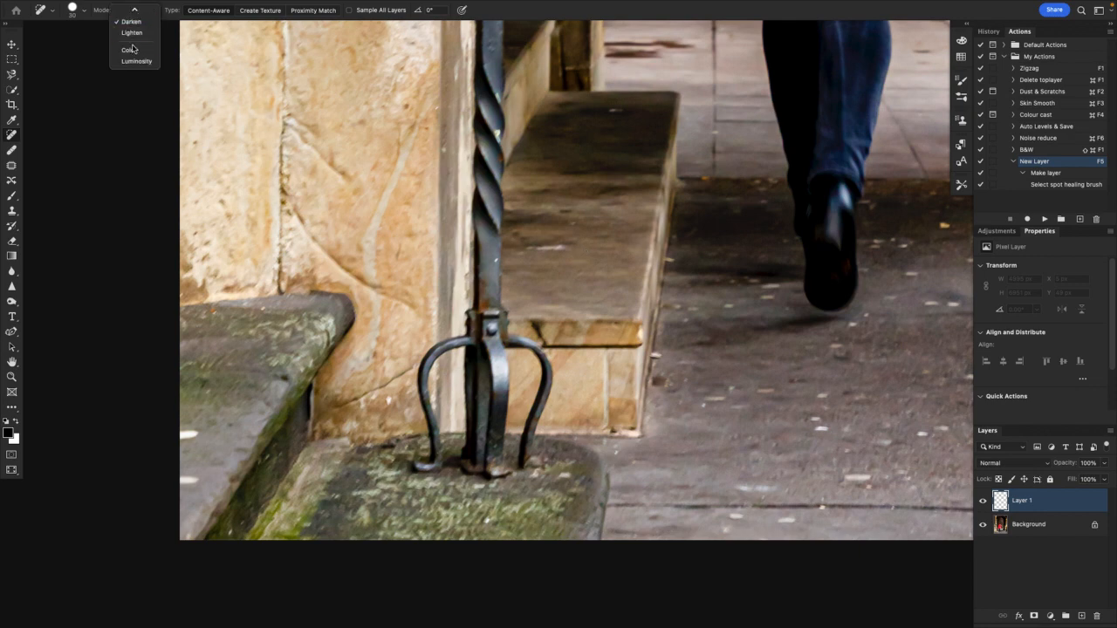
{"action": "mouse_move", "coordinate": [134, 8]}
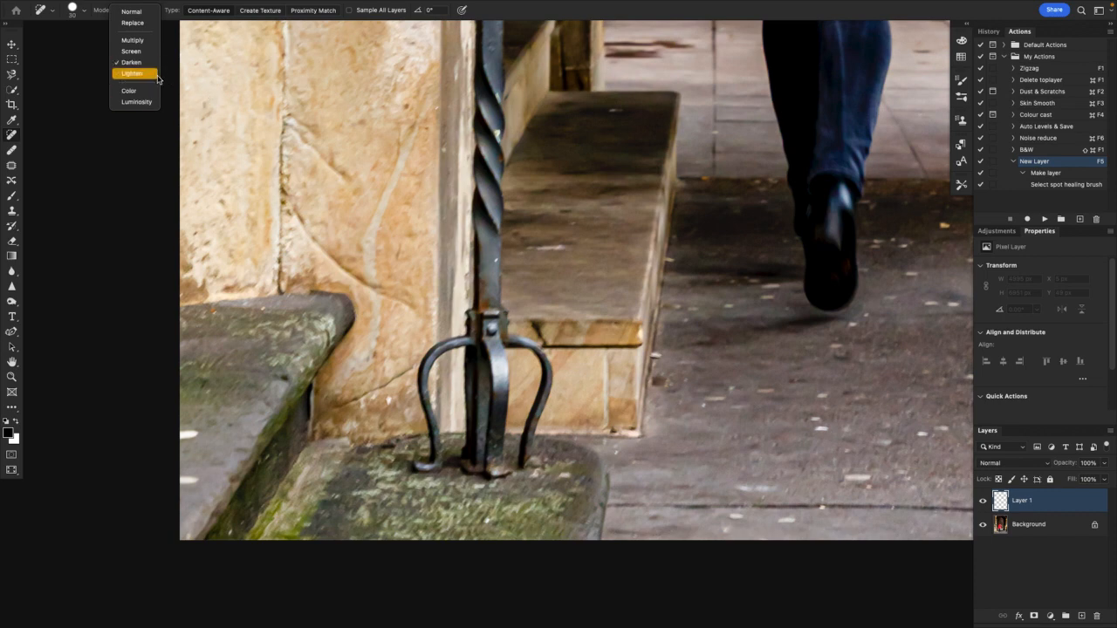
{"action": "left_click", "coordinate": [142, 12]}
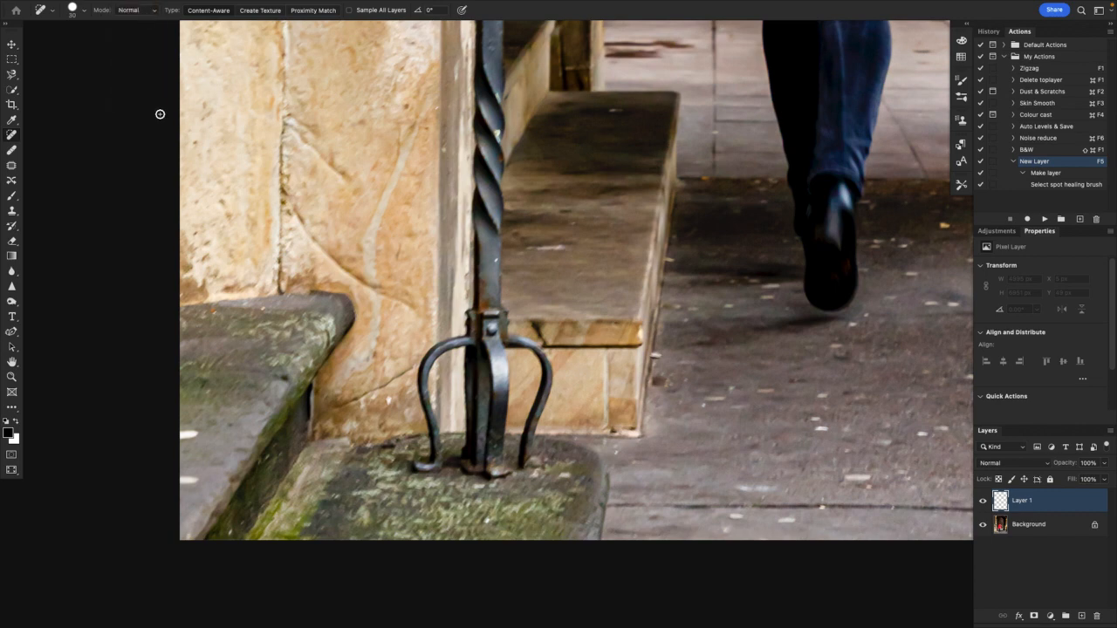
Cycle the Spot Healing Brush's blending modes to Darken, enable sampling of all layers and set its size to 40
{"action": "key", "text": "shift+plus"}
{"action": "key", "text": "shift+plus"}
{"action": "key", "text": "shift+plus"}
{"action": "key", "text": "shift+plus"}
{"action": "key", "text": "shift+plus"}
{"action": "key", "text": "shift+minus"}
{"action": "key", "text": "shift+minus"}
{"action": "key", "text": "shift+minus"}
{"action": "key", "text": "shift+minus"}
{"action": "key", "text": "shift+equal"}
{"action": "key", "text": "shift+equal"}
{"action": "key", "text": "bracketright"}
Rename Layer 1 as retouch
{"action": "double_click", "coordinate": [1027, 500]}
{"action": "type", "text": "f"}
{"action": "key", "text": "Return"}
Heal the light marks on the mossy slab's outer edge, the stone step and the floor behind the step in Darken mode
{"action": "scroll", "coordinate": [351, 15], "scroll_direction": "right", "scroll_amount": 2}
{"action": "scroll", "coordinate": [351, 15], "scroll_direction": "left", "scroll_amount": 2}
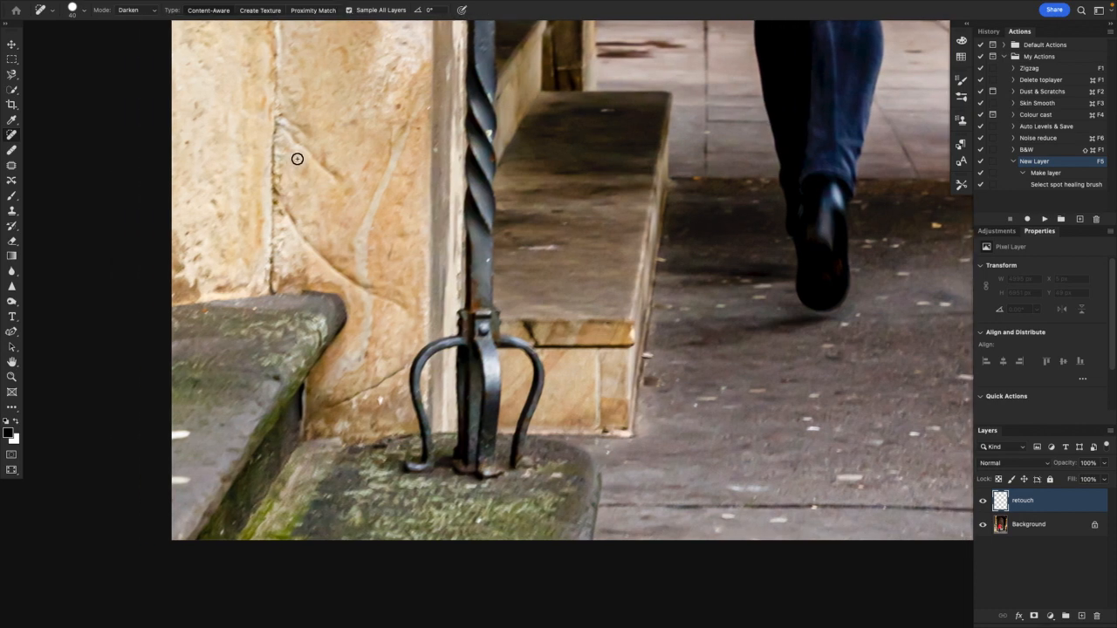
{"action": "left_click_drag", "start_coordinate": [199, 434], "coordinate": [171, 434]}
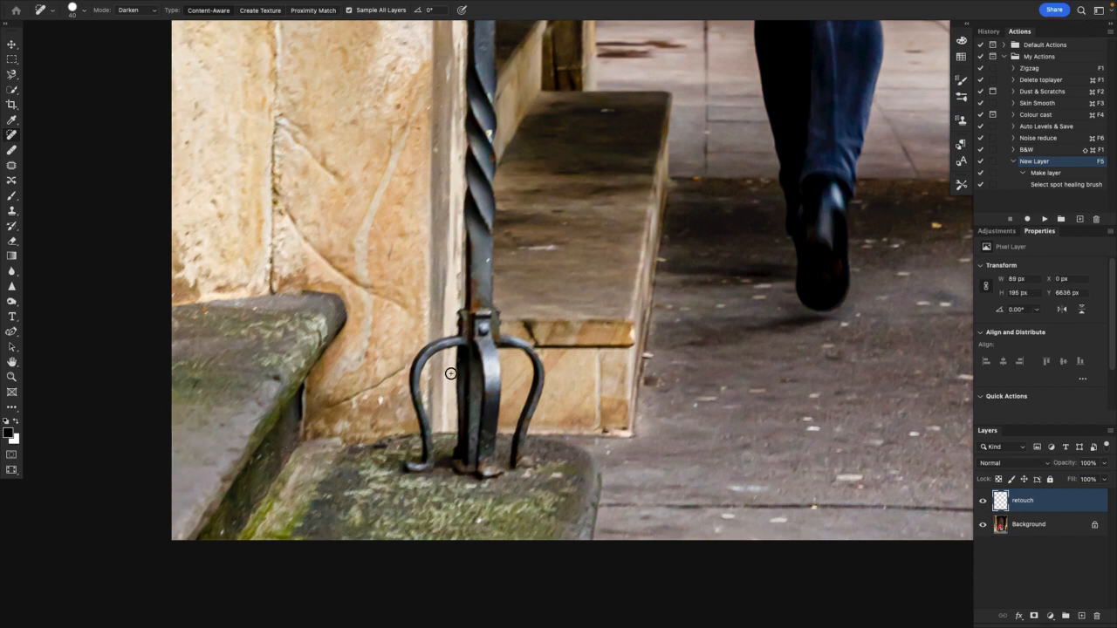
{"action": "mouse_move", "coordinate": [555, 247]}
{"action": "left_mouse_down"}
{"action": "mouse_move", "coordinate": [528, 248]}
{"action": "mouse_move", "coordinate": [555, 248]}
{"action": "left_mouse_up"}
{"action": "left_click", "coordinate": [598, 112]}
{"action": "left_click_drag", "start_coordinate": [755, 202], "coordinate": [752, 187]}
{"action": "left_click", "coordinate": [663, 261]}
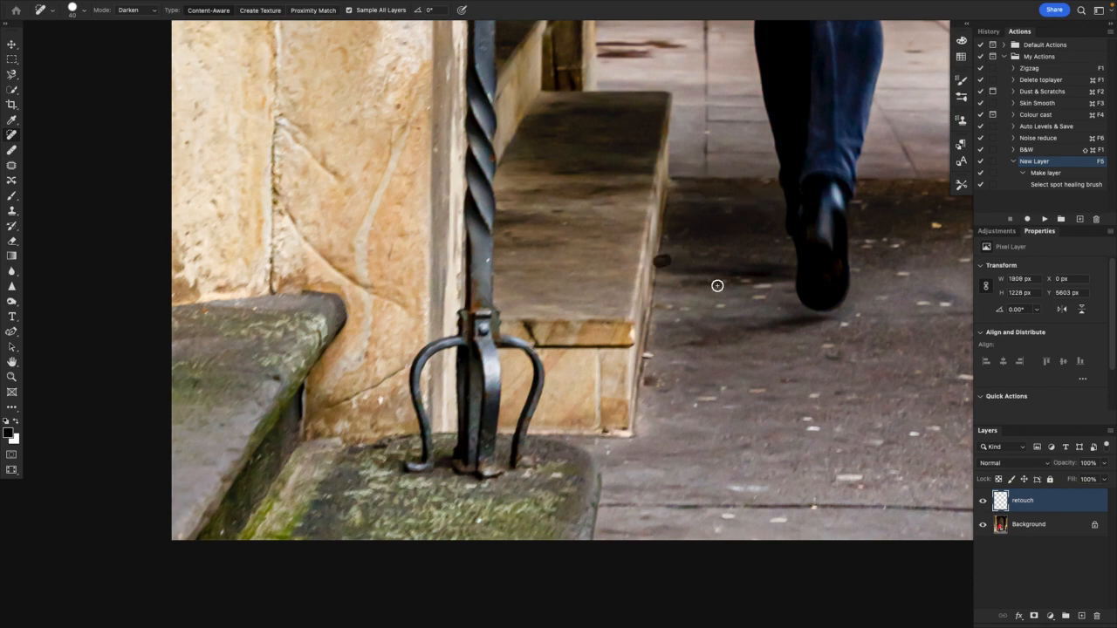
Heal the light specks on the floor beside the step, using Screen mode for the dark specks near its base
{"action": "left_click_drag", "start_coordinate": [765, 286], "coordinate": [748, 281]}
{"action": "left_click_drag", "start_coordinate": [743, 283], "coordinate": [731, 283]}
{"action": "left_click", "coordinate": [759, 297]}
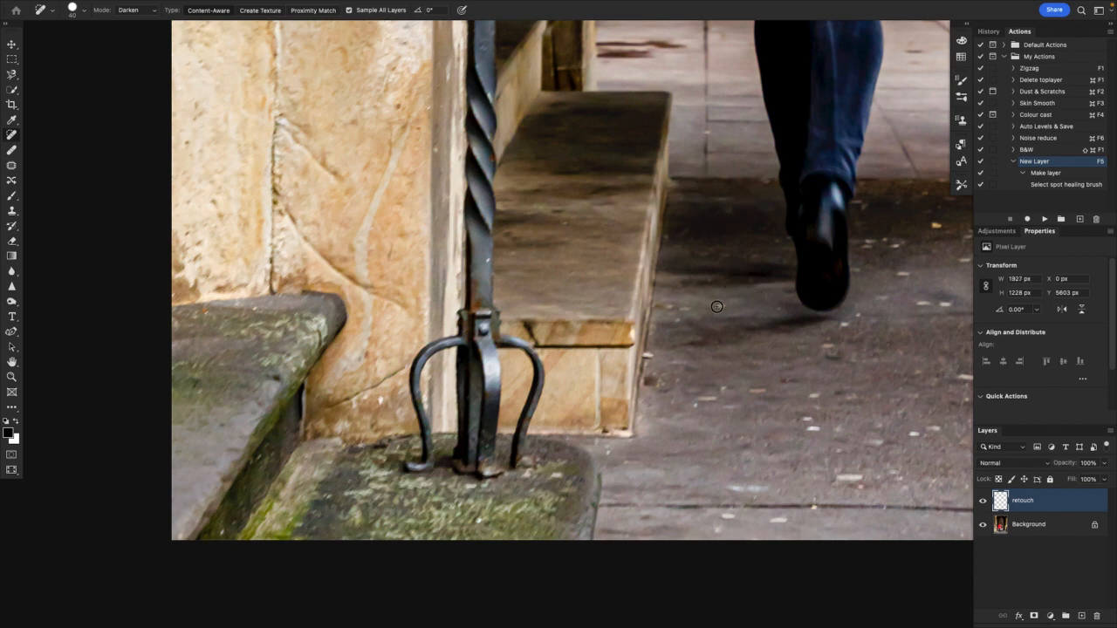
{"action": "left_click_drag", "start_coordinate": [656, 353], "coordinate": [636, 355]}
{"action": "mouse_move", "coordinate": [716, 399]}
{"action": "left_mouse_down"}
{"action": "mouse_move", "coordinate": [695, 397]}
{"action": "mouse_move", "coordinate": [731, 406]}
{"action": "mouse_move", "coordinate": [717, 389]}
{"action": "mouse_move", "coordinate": [748, 389]}
{"action": "mouse_move", "coordinate": [697, 407]}
{"action": "mouse_move", "coordinate": [655, 382]}
{"action": "mouse_move", "coordinate": [650, 356]}
{"action": "mouse_move", "coordinate": [650, 380]}
{"action": "left_mouse_up"}
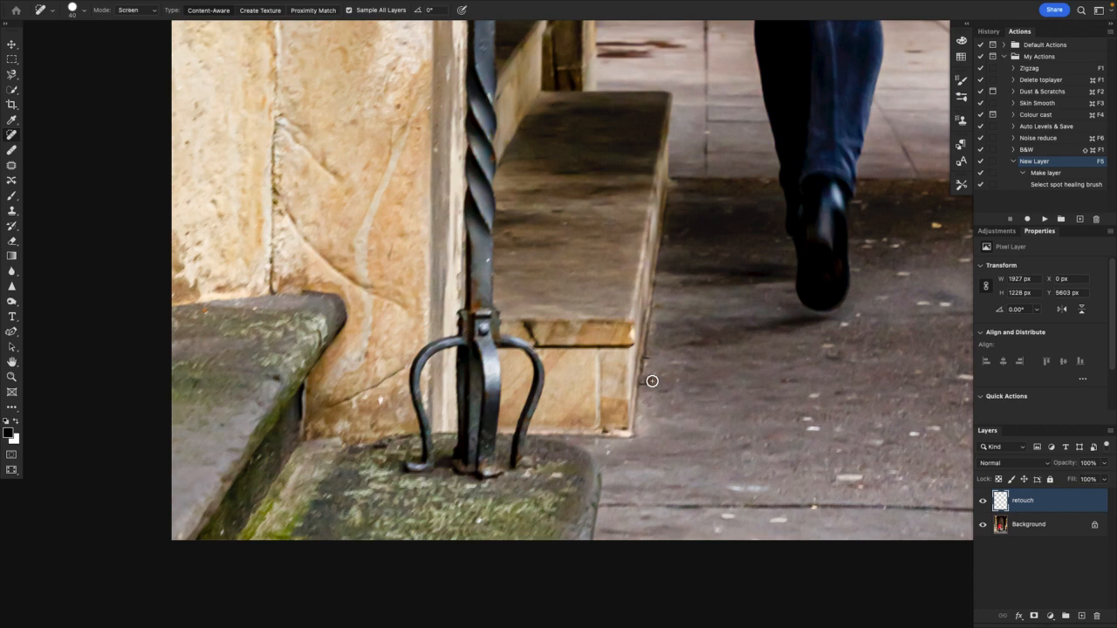
{"action": "mouse_move", "coordinate": [663, 381]}
{"action": "left_mouse_down"}
{"action": "mouse_move", "coordinate": [650, 384]}
{"action": "mouse_move", "coordinate": [642, 359]}
{"action": "left_mouse_up"}
{"action": "mouse_move", "coordinate": [827, 434]}
{"action": "left_mouse_down"}
{"action": "mouse_move", "coordinate": [812, 428]}
{"action": "mouse_move", "coordinate": [827, 419]}
{"action": "mouse_move", "coordinate": [799, 417]}
{"action": "mouse_move", "coordinate": [817, 395]}
{"action": "left_mouse_up"}
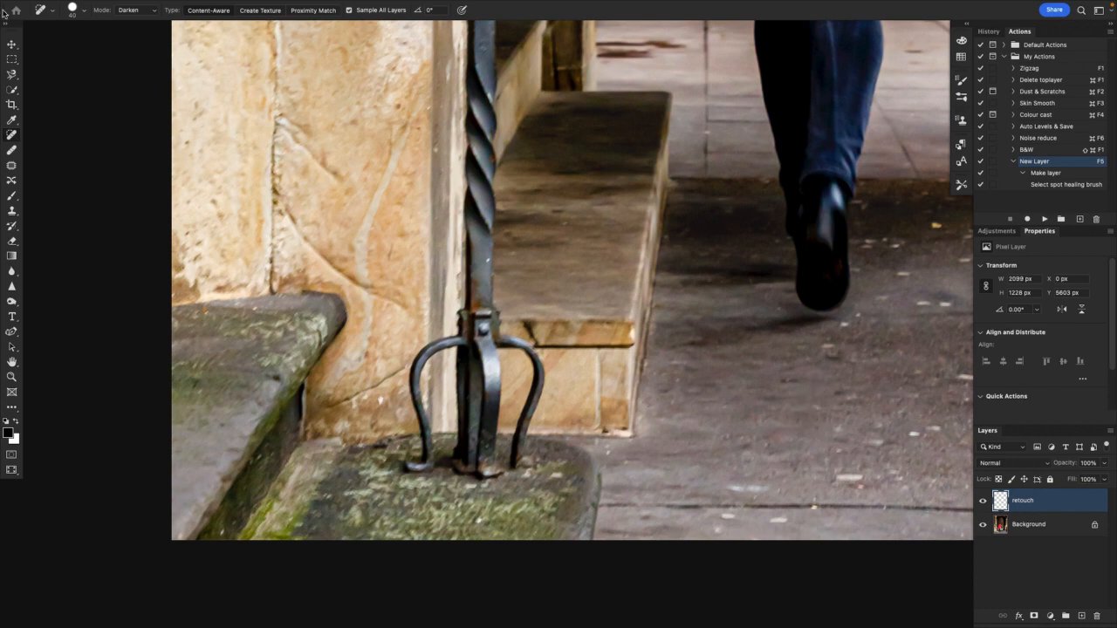
Undock the tool options bar and float it over the floor area, healing the light speck beside the shoe
{"action": "left_click_drag", "start_coordinate": [4, 13], "coordinate": [586, 260]}
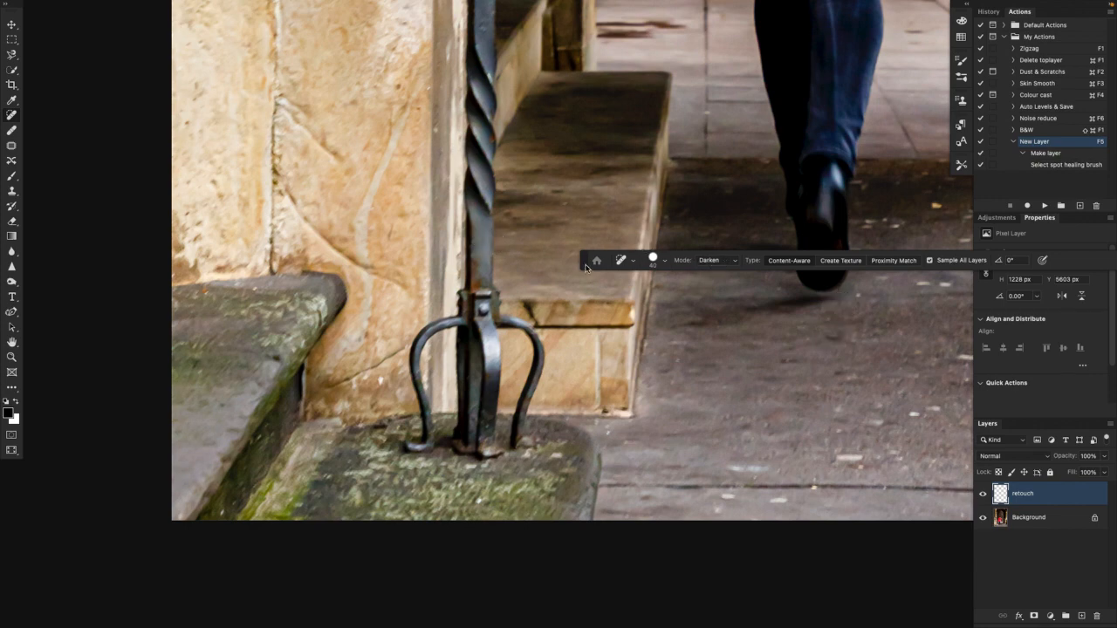
{"action": "left_click_drag", "start_coordinate": [585, 267], "coordinate": [524, 167]}
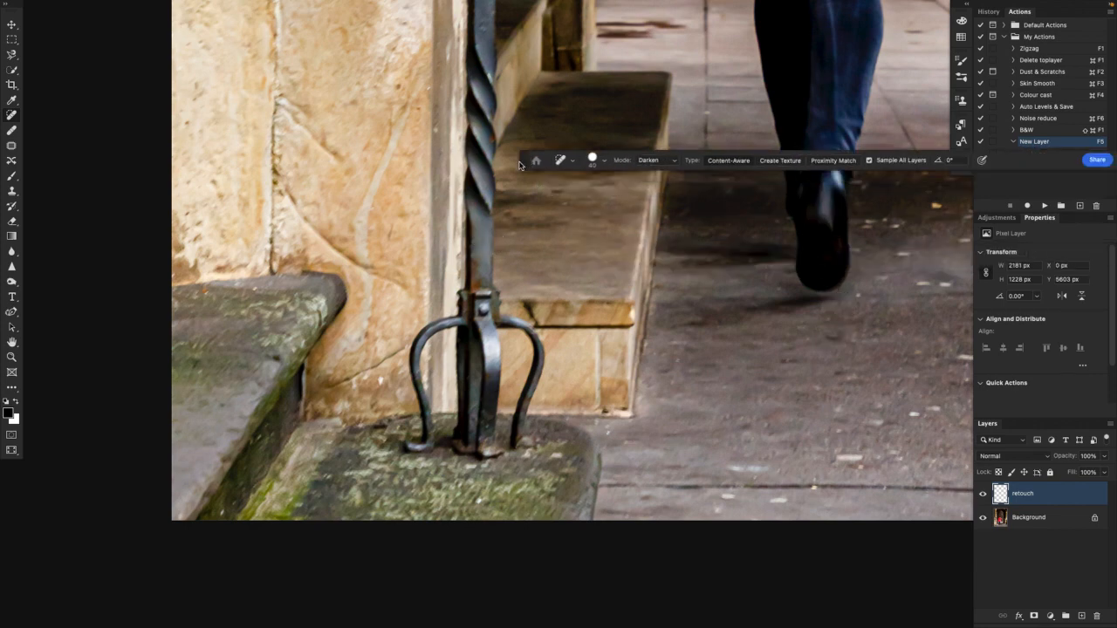
{"action": "left_click", "coordinate": [899, 225]}
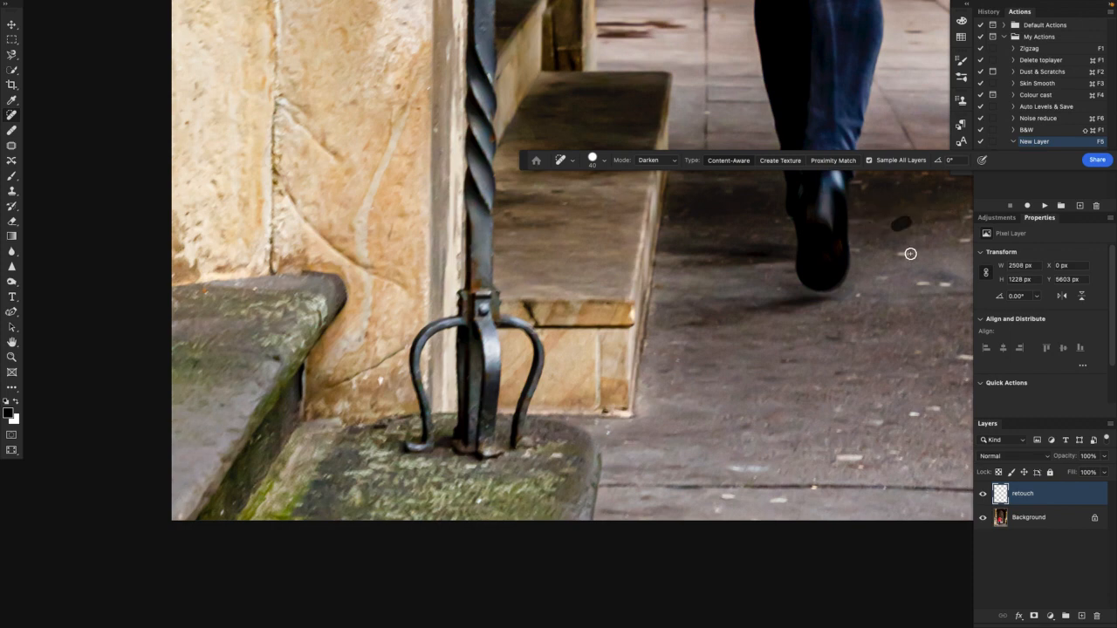
{"action": "left_click_drag", "start_coordinate": [550, 209], "coordinate": [771, 381]}
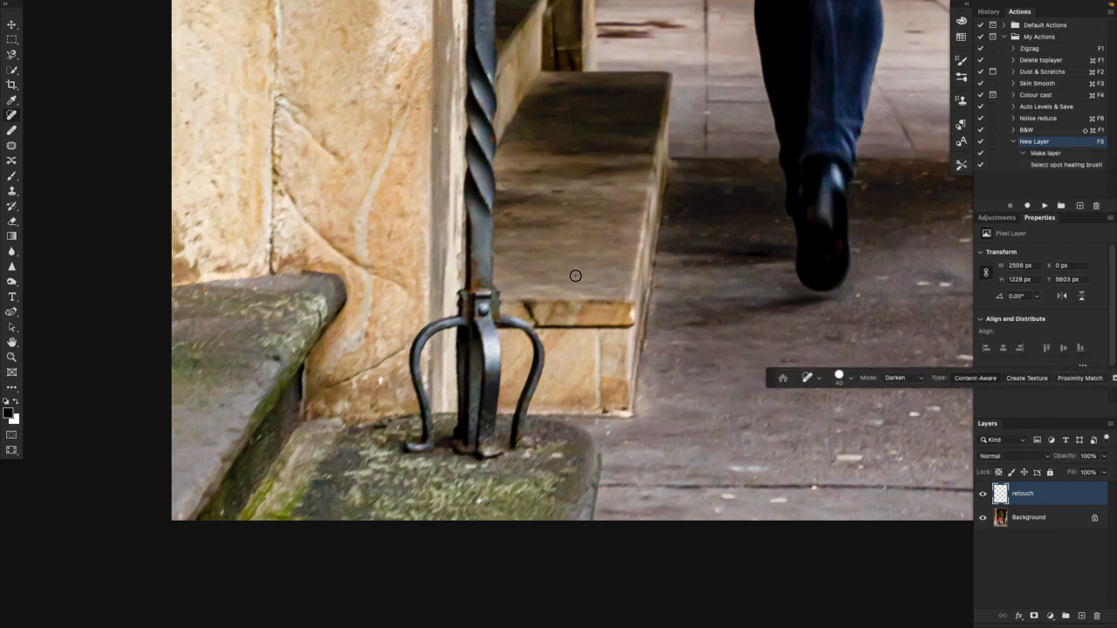
Toggle the whole interface off and on, then hide the side panels while keeping the tools and options bar
{"action": "key", "text": "Tab"}
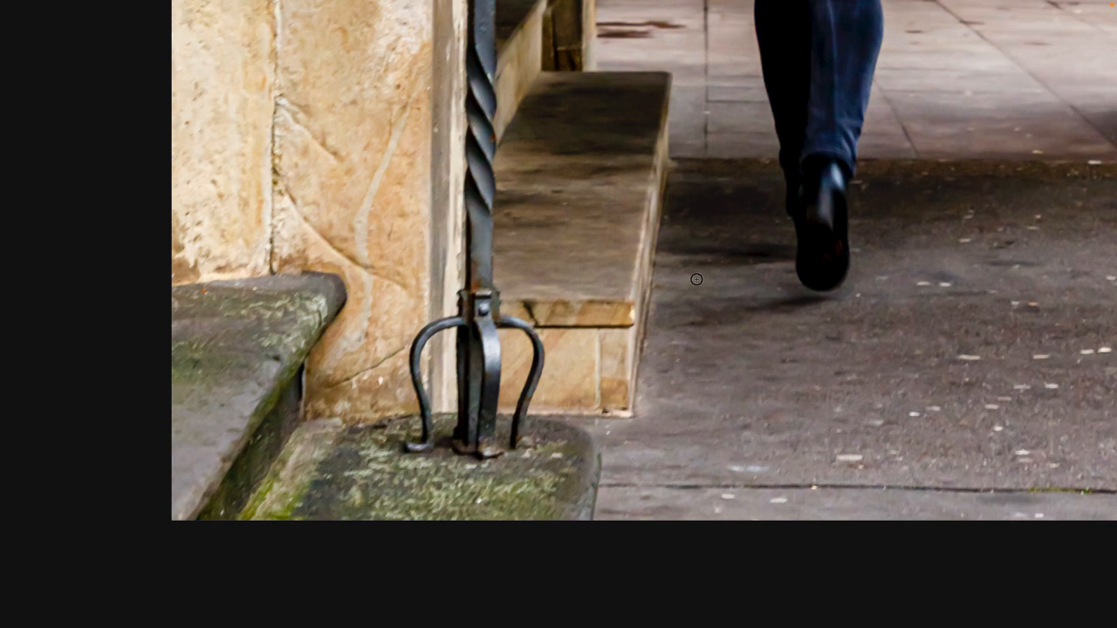
{"action": "key", "text": "Tab"}
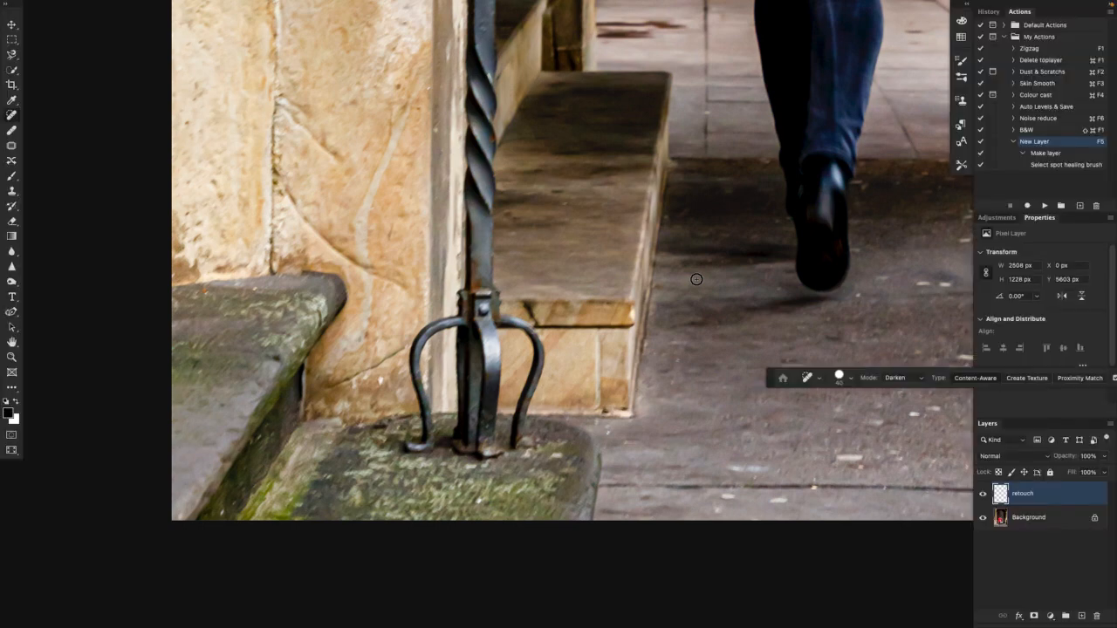
{"action": "key", "text": "shift+Tab"}
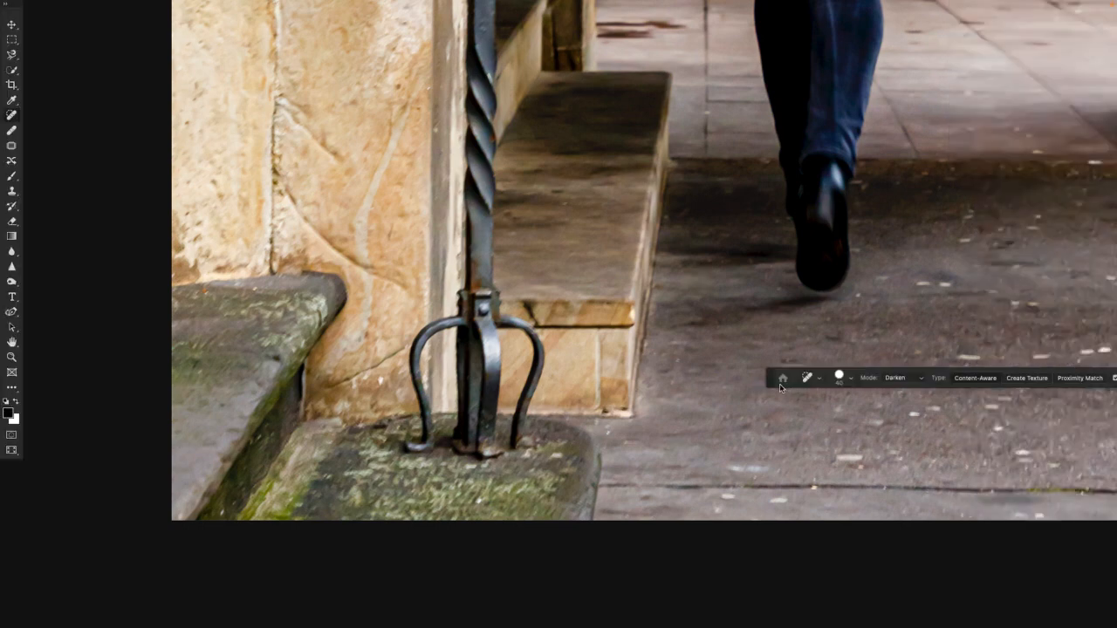
{"action": "key", "text": "shift+Tab"}
{"action": "key", "text": "shift+Tab"}
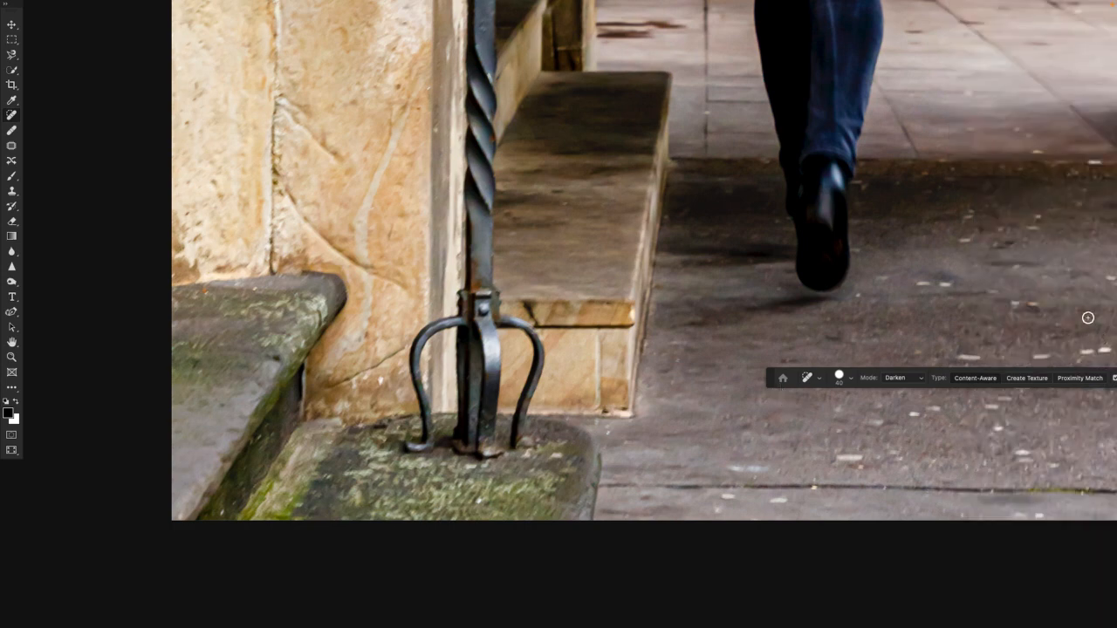
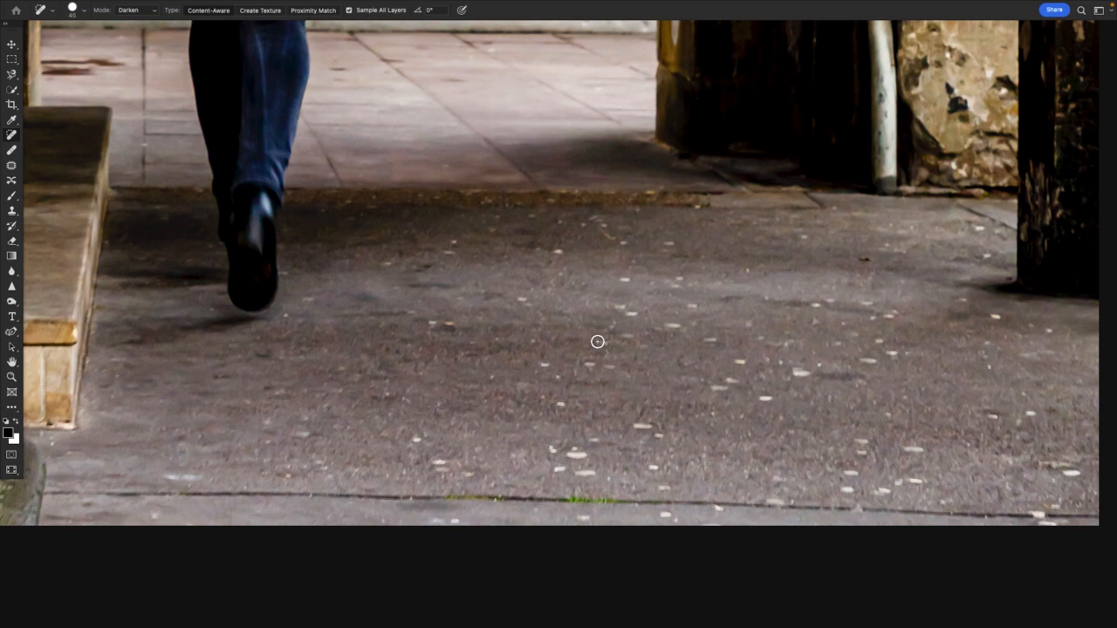
Try to heal the whole speckled floor in one large stroke with the brush size set to 800
{"action": "key", "text": "bracketright"}
{"action": "key", "text": "bracketright"}
{"action": "key", "text": "bracketright"}
{"action": "key", "text": "bracketright"}
{"action": "key", "text": "bracketright"}
{"action": "key", "text": "bracketright"}
{"action": "key", "text": "bracketright"}
{"action": "key", "text": "bracketright"}
{"action": "key", "text": "bracketright"}
{"action": "key", "text": "bracketright"}
{"action": "key", "text": "bracketright"}
{"action": "key", "text": "bracketright"}
{"action": "key", "text": "bracketright"}
{"action": "key", "text": "bracketright"}
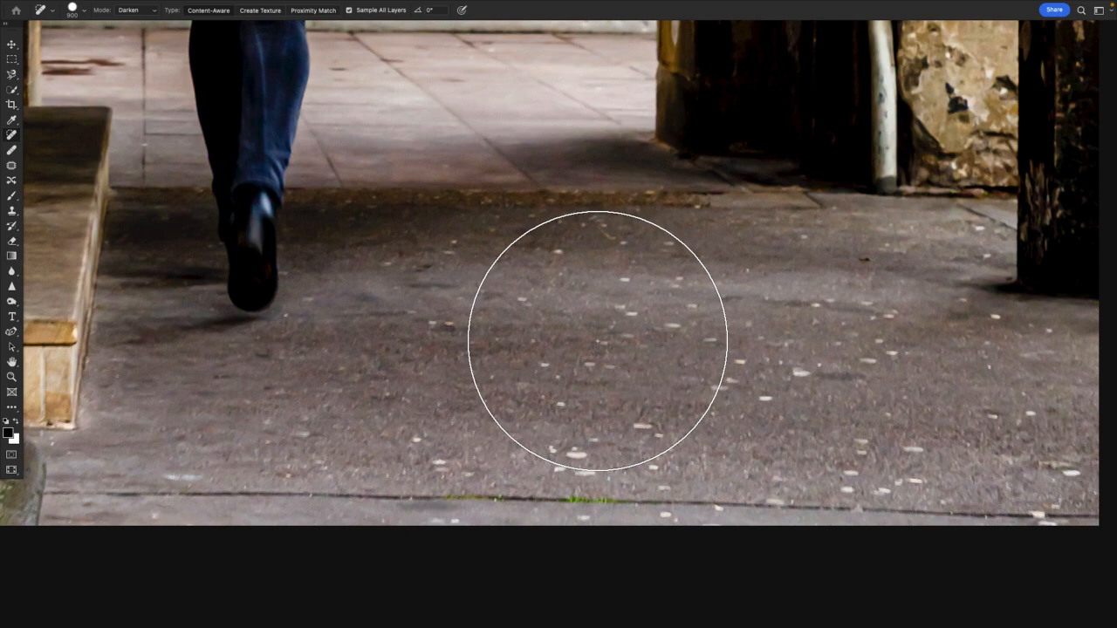
{"action": "key", "text": "bracketleft"}
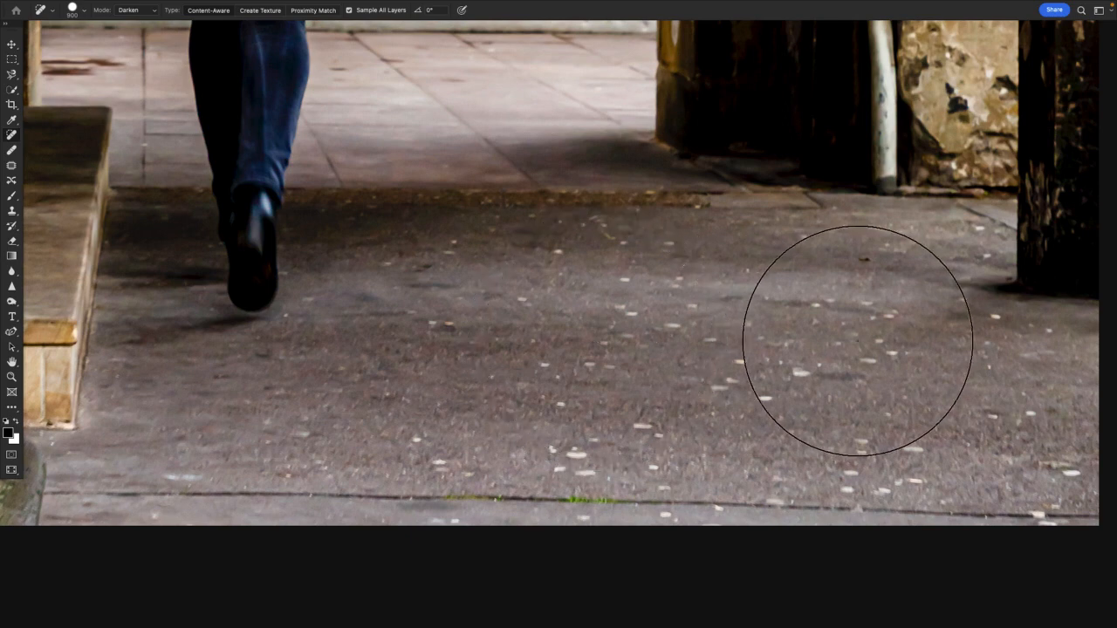
{"action": "mouse_move", "coordinate": [893, 308]}
{"action": "left_mouse_down"}
{"action": "mouse_move", "coordinate": [759, 326]}
{"action": "mouse_move", "coordinate": [455, 326]}
{"action": "mouse_move", "coordinate": [372, 343]}
{"action": "mouse_move", "coordinate": [413, 371]}
{"action": "mouse_move", "coordinate": [1003, 387]}
{"action": "mouse_move", "coordinate": [1046, 390]}
{"action": "mouse_move", "coordinate": [1070, 412]}
{"action": "mouse_move", "coordinate": [361, 418]}
{"action": "mouse_move", "coordinate": [964, 376]}
{"action": "mouse_move", "coordinate": [588, 369]}
{"action": "mouse_move", "coordinate": [672, 347]}
{"action": "mouse_move", "coordinate": [669, 324]}
{"action": "mouse_move", "coordinate": [806, 371]}
{"action": "mouse_move", "coordinate": [425, 338]}
{"action": "mouse_move", "coordinate": [919, 354]}
{"action": "left_mouse_up"}
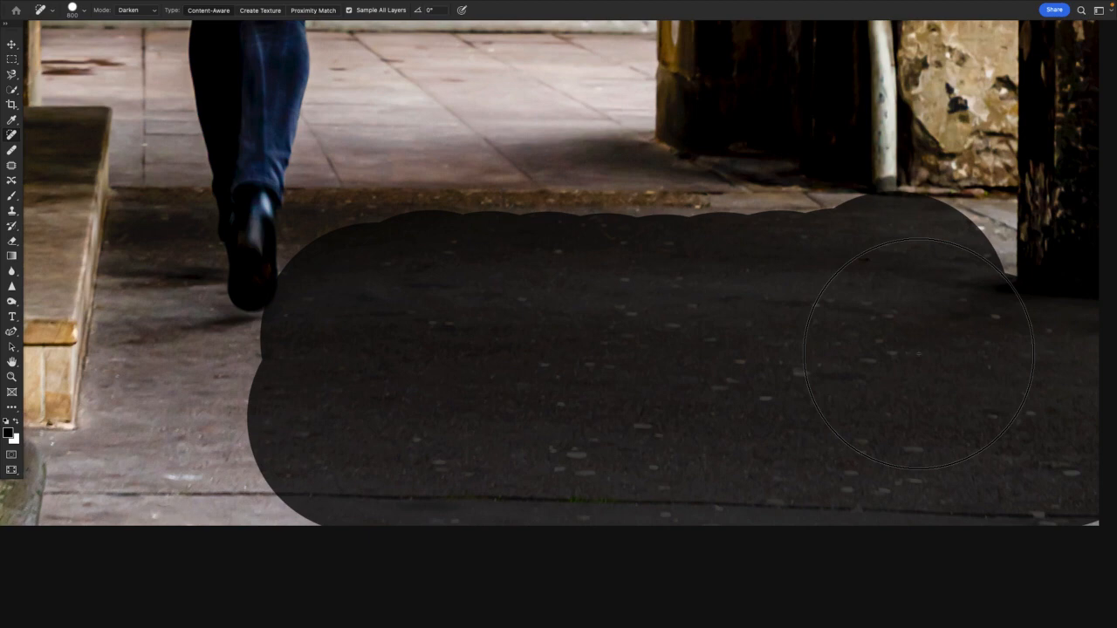
{"action": "left_click_drag", "start_coordinate": [919, 354], "coordinate": [918, 354]}
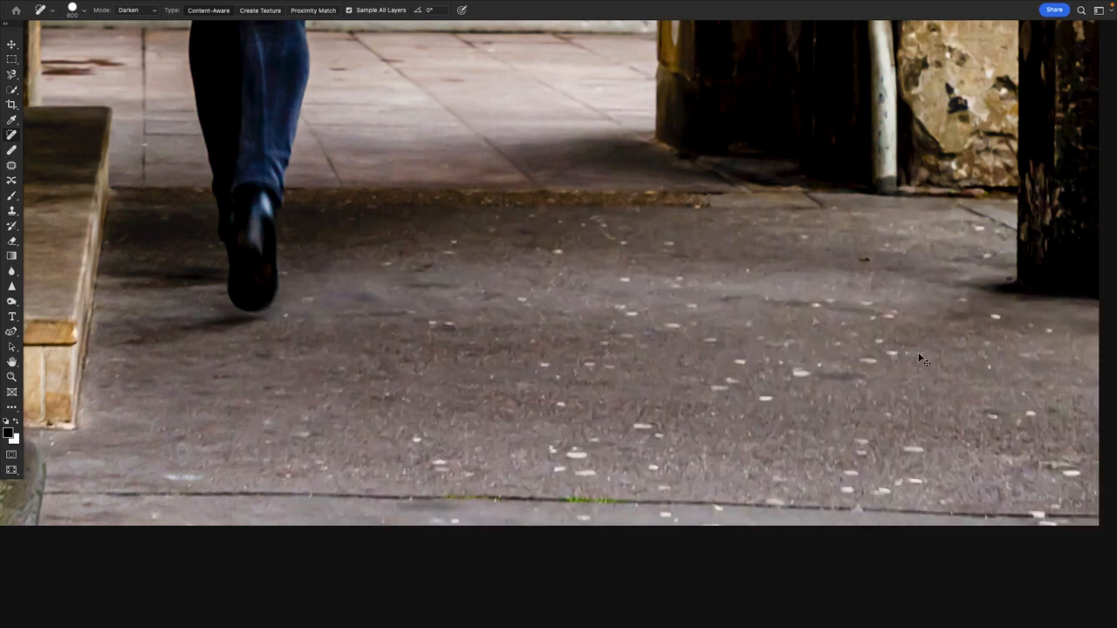
Reduce the brush size to 250 and heal the cluster of light specks in the middle right of the floor
{"action": "key", "text": "bracketleft"}
{"action": "key", "text": "bracketleft"}
{"action": "key", "text": "bracketleft"}
{"action": "key", "text": "bracketleft"}
{"action": "key", "text": "bracketleft"}
{"action": "key", "text": "bracketleft"}
{"action": "key", "text": "bracketleft"}
{"action": "mouse_move", "coordinate": [885, 323]}
{"action": "left_mouse_down"}
{"action": "mouse_move", "coordinate": [845, 324]}
{"action": "mouse_move", "coordinate": [781, 359]}
{"action": "mouse_move", "coordinate": [890, 366]}
{"action": "left_mouse_up"}
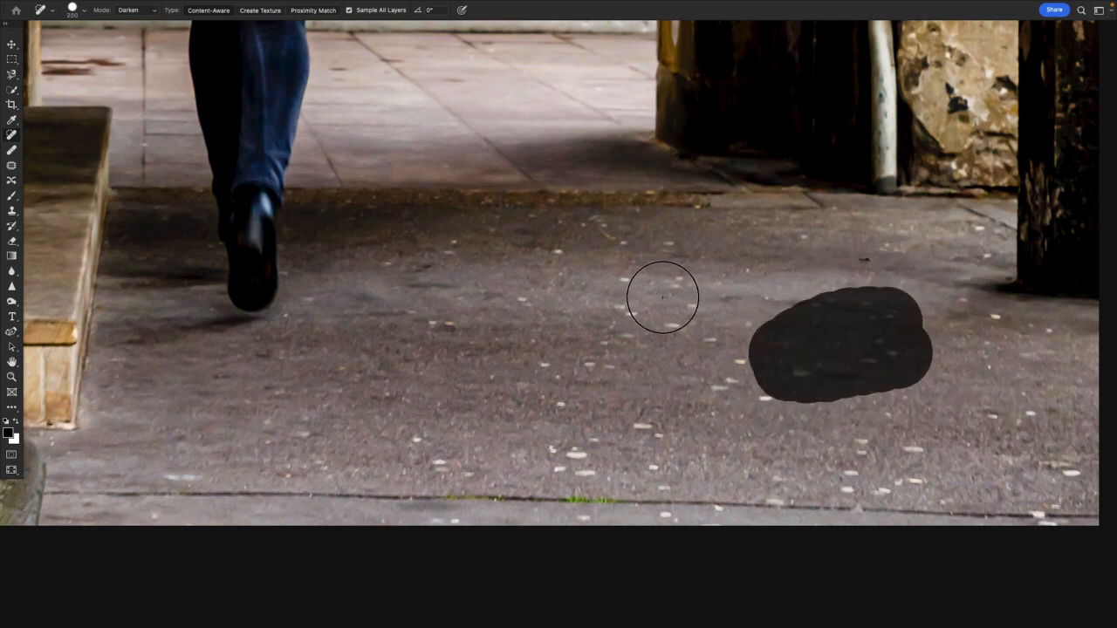
{"action": "mouse_move", "coordinate": [759, 314]}
{"action": "left_mouse_down"}
{"action": "mouse_move", "coordinate": [633, 336]}
{"action": "mouse_move", "coordinate": [734, 362]}
{"action": "mouse_move", "coordinate": [764, 391]}
{"action": "left_mouse_up"}
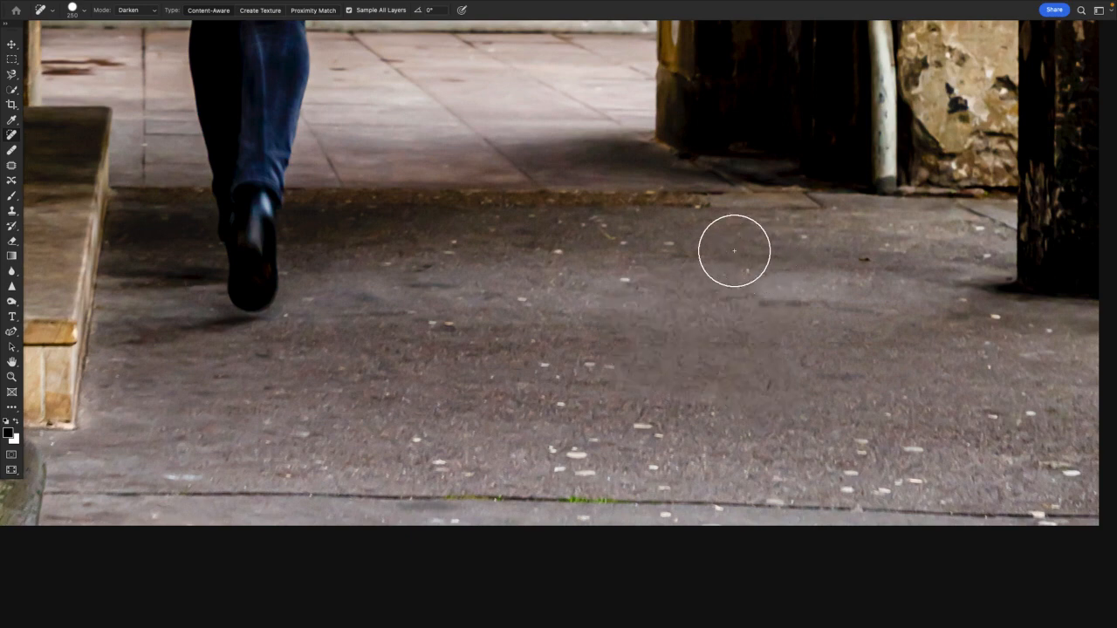
Undo the large stroke at the back of the floor and heal the specks there with the brush size at 150
{"action": "mouse_move", "coordinate": [698, 250]}
{"action": "left_mouse_down"}
{"action": "mouse_move", "coordinate": [420, 253]}
{"action": "mouse_move", "coordinate": [707, 254]}
{"action": "left_mouse_up"}
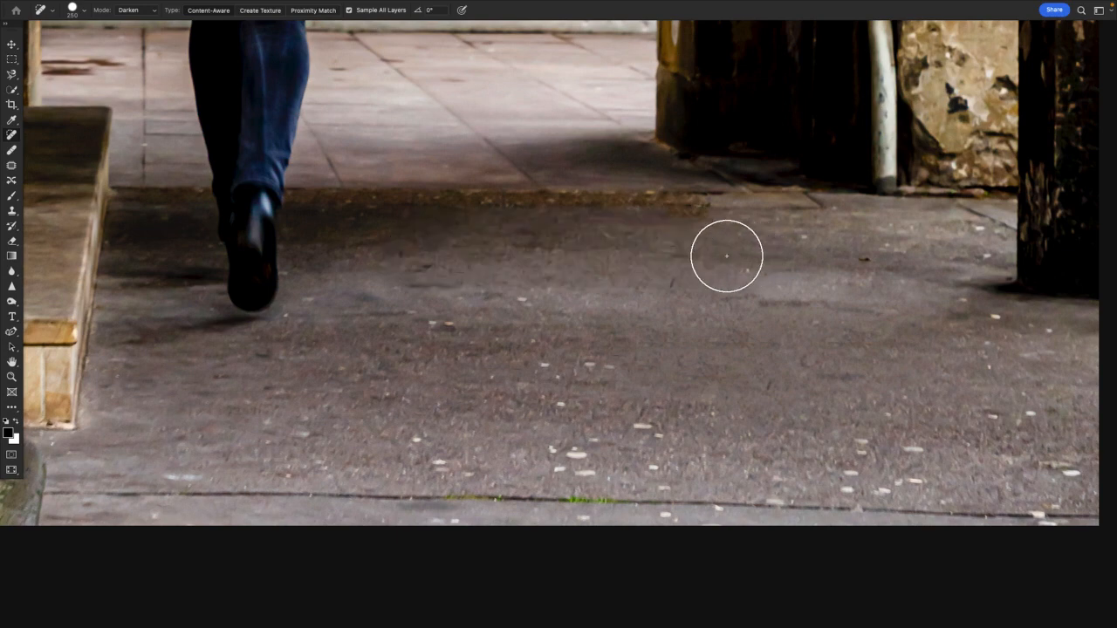
{"action": "key", "text": "super+z"}
{"action": "key", "text": "bracketleft"}
{"action": "key", "text": "bracketleft"}
{"action": "key", "text": "bracketleft"}
{"action": "left_click_drag", "start_coordinate": [676, 247], "coordinate": [556, 246]}
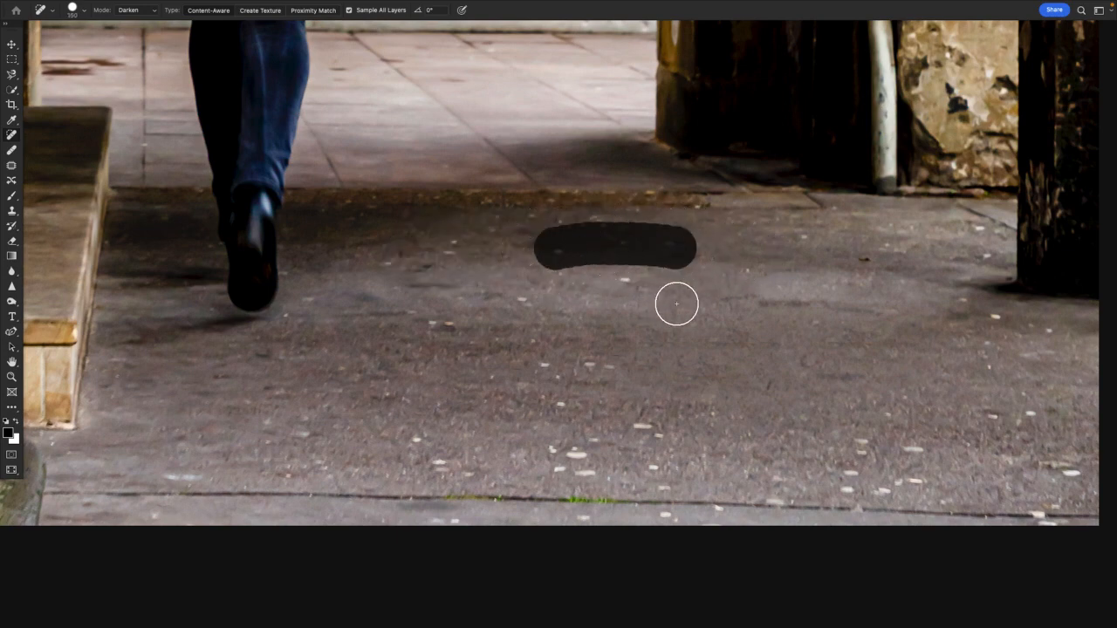
{"action": "left_click", "coordinate": [642, 287]}
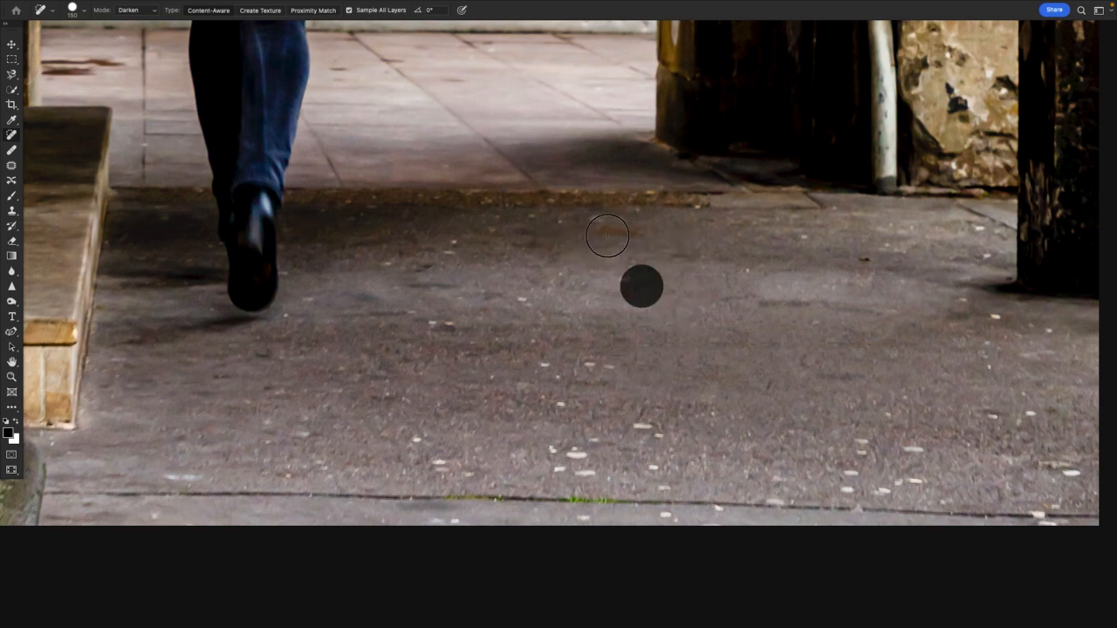
{"action": "left_click", "coordinate": [602, 232]}
{"action": "left_click", "coordinate": [455, 246]}
Heal the light specks across the centre of the floor and the larger cluster near the front seam
{"action": "left_click_drag", "start_coordinate": [436, 314], "coordinate": [458, 322]}
{"action": "left_click", "coordinate": [520, 304]}
{"action": "left_click", "coordinate": [546, 372]}
{"action": "left_click", "coordinate": [596, 367]}
{"action": "mouse_move", "coordinate": [571, 459]}
{"action": "left_mouse_down"}
{"action": "mouse_move", "coordinate": [536, 459]}
{"action": "mouse_move", "coordinate": [581, 462]}
{"action": "left_mouse_up"}
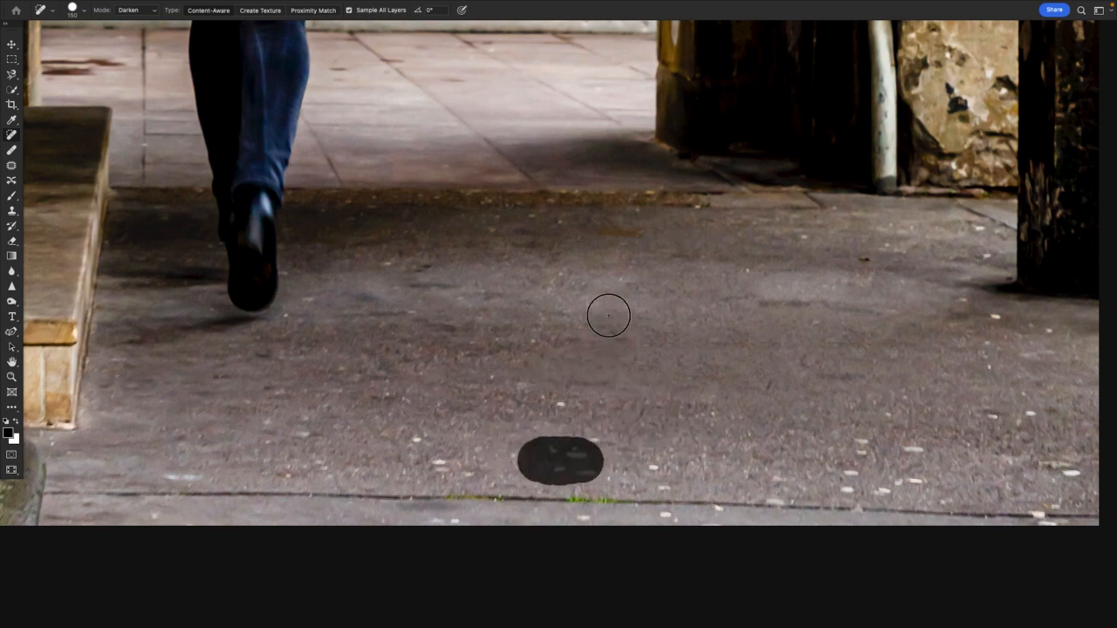
Heal the remaining light specks on the left half of the floor, just behind the front seam
{"action": "scroll", "coordinate": [608, 315], "scroll_direction": "down", "scroll_amount": 3}
{"action": "left_click", "coordinate": [571, 332]}
{"action": "left_click_drag", "start_coordinate": [472, 397], "coordinate": [424, 395]}
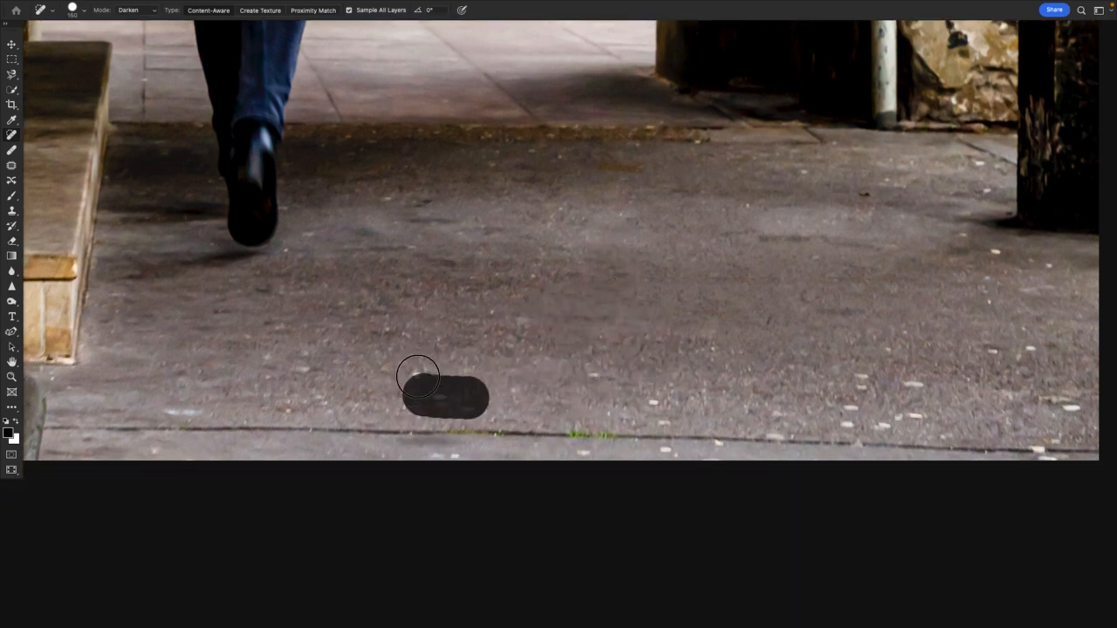
{"action": "left_click", "coordinate": [198, 402]}
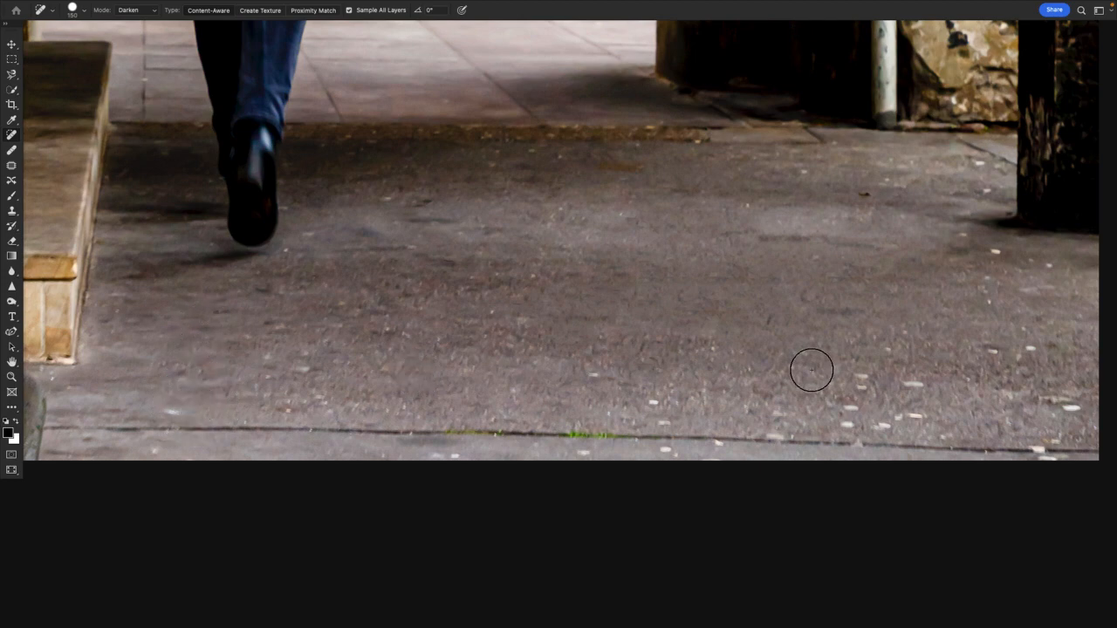
Heal the speck cluster at the front right of the floor and the spots below the dark post
{"action": "mouse_move", "coordinate": [834, 390]}
{"action": "left_mouse_down"}
{"action": "mouse_move", "coordinate": [863, 378]}
{"action": "mouse_move", "coordinate": [932, 394]}
{"action": "mouse_move", "coordinate": [840, 406]}
{"action": "left_mouse_up"}
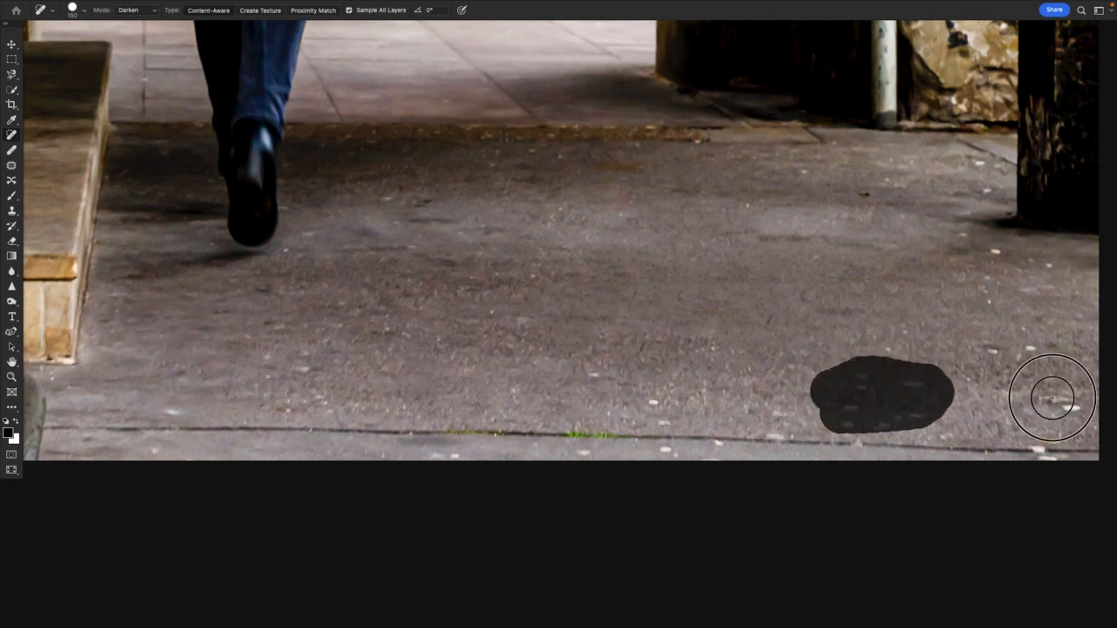
{"action": "key", "text": "bracketleft"}
{"action": "key", "text": "bracketleft"}
{"action": "left_click", "coordinate": [992, 249]}
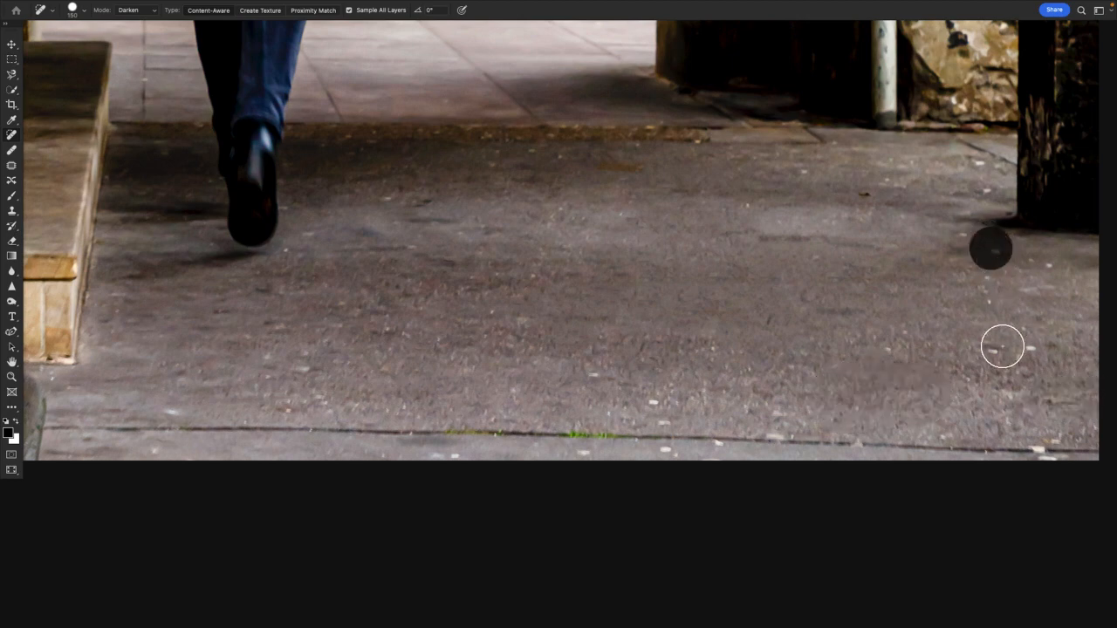
{"action": "left_click", "coordinate": [1009, 353]}
Reduce the brush size to 80 and heal the small specks along the back of the floor from the post to the shoe
{"action": "key", "text": "bracketleft"}
{"action": "key", "text": "bracketleft"}
{"action": "key", "text": "bracketleft"}
{"action": "key", "text": "bracketleft"}
{"action": "left_click", "coordinate": [984, 161]}
{"action": "left_click", "coordinate": [965, 234]}
{"action": "left_click", "coordinate": [863, 195]}
{"action": "left_click", "coordinate": [788, 166]}
{"action": "left_click", "coordinate": [435, 202]}
{"action": "left_click", "coordinate": [392, 197]}
{"action": "left_click", "coordinate": [314, 232]}
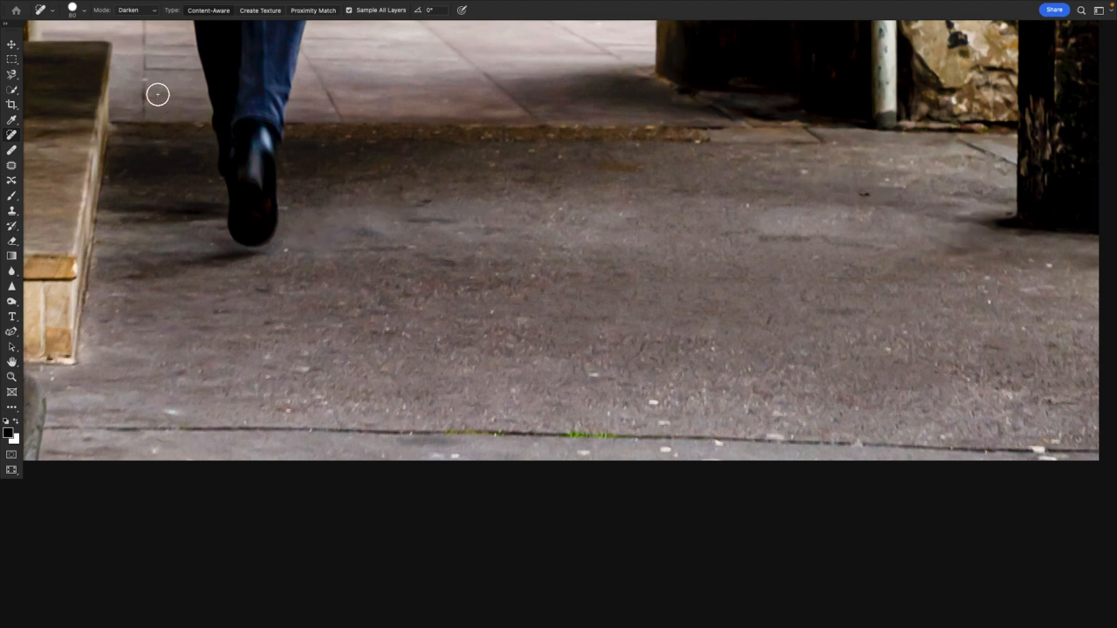
Heal the light marks along the pavement seam at the photo's lower right corner
{"action": "scroll", "coordinate": [466, 259], "scroll_direction": "right", "scroll_amount": 6}
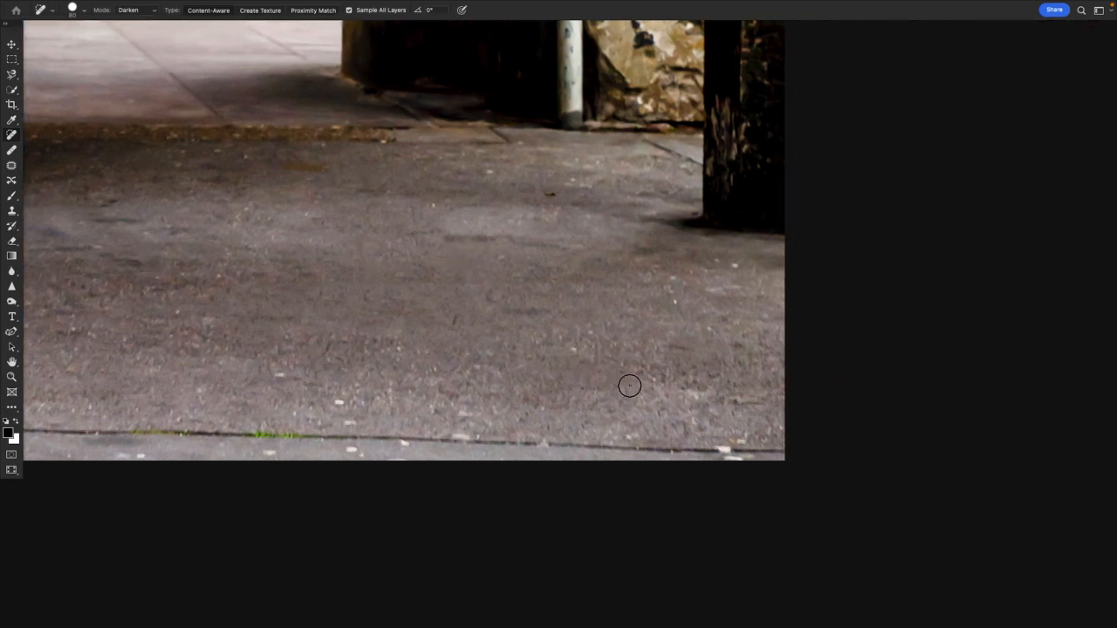
{"action": "left_click_drag", "start_coordinate": [723, 450], "coordinate": [781, 451]}
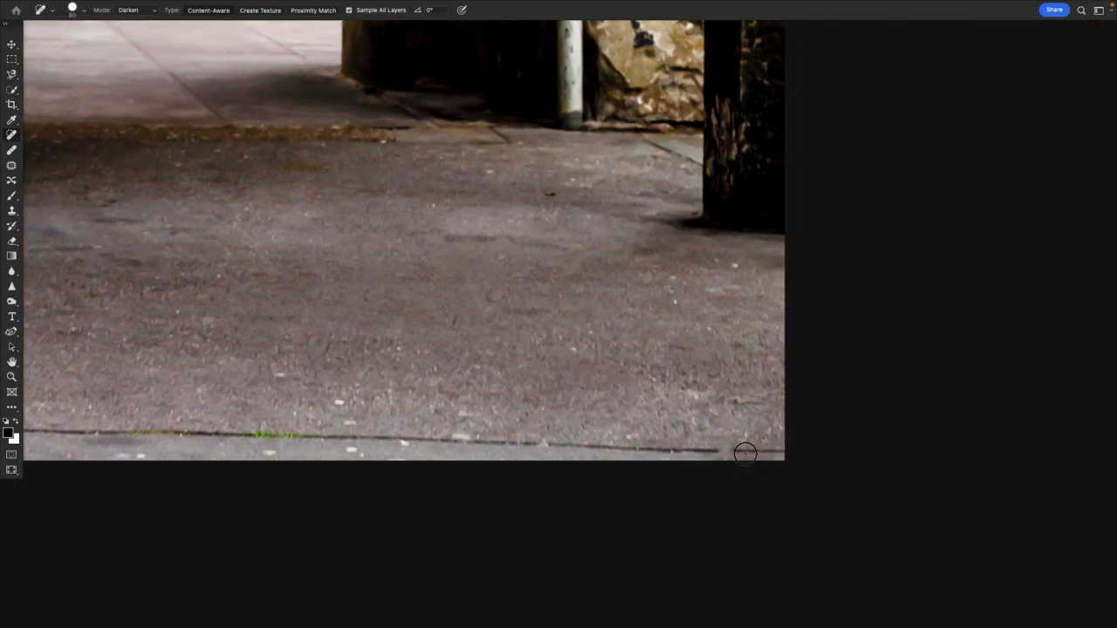
Heal the remaining light specks along the front pavement seam and just behind it on the floor
{"action": "left_click", "coordinate": [542, 444]}
{"action": "left_click", "coordinate": [351, 452]}
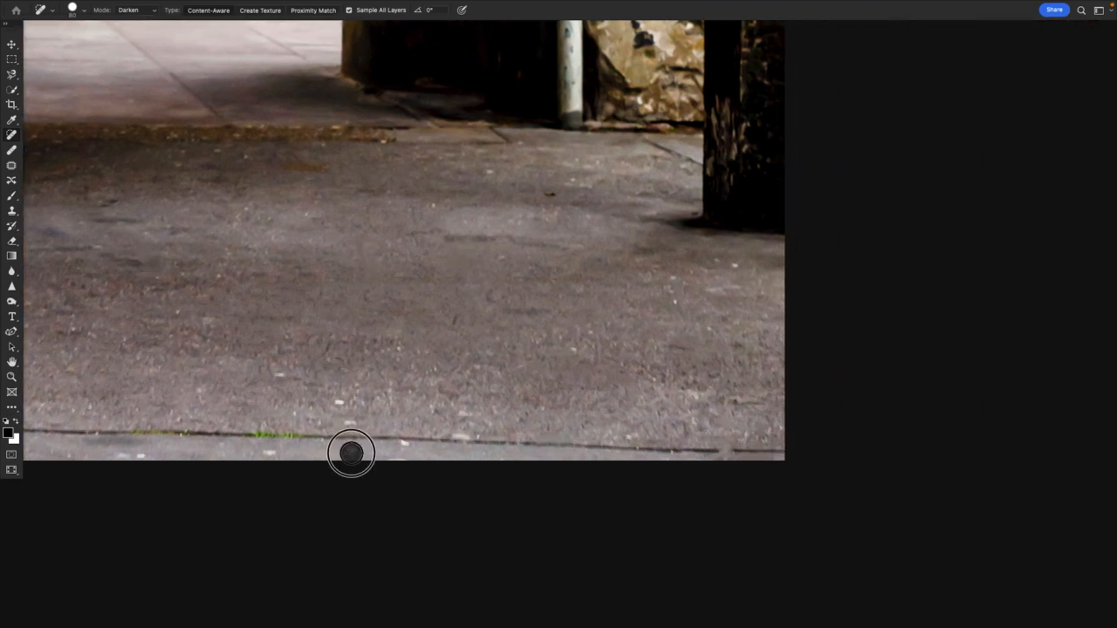
{"action": "left_click", "coordinate": [407, 443]}
{"action": "left_click", "coordinate": [334, 401]}
{"action": "left_click", "coordinate": [350, 424]}
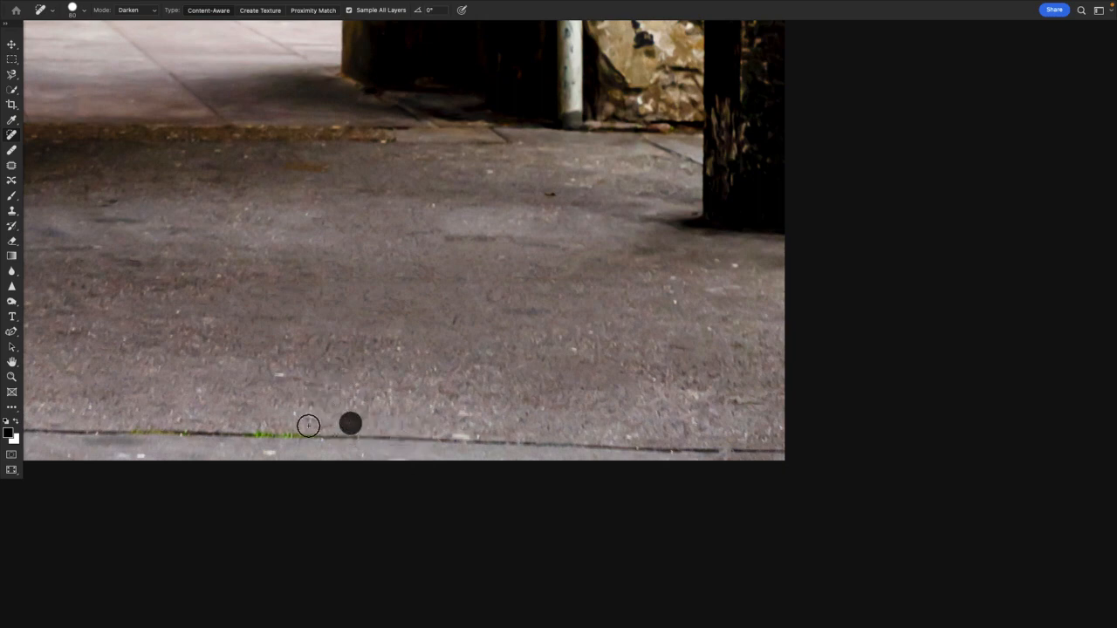
{"action": "left_click", "coordinate": [463, 433]}
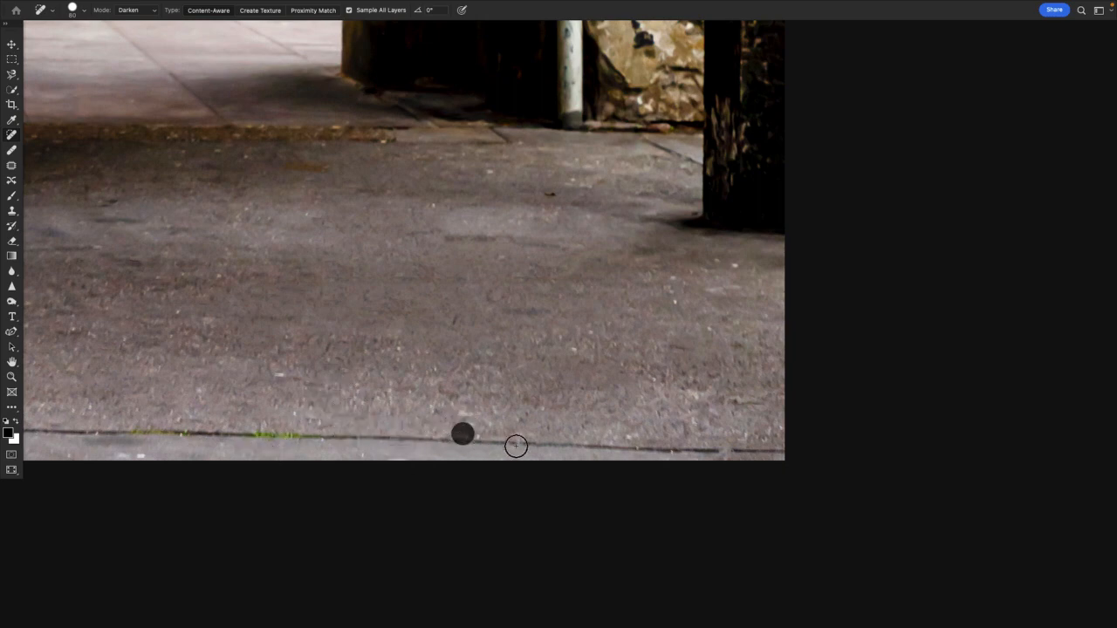
Heal the light patch on the floor below the dark post and the pale marks on the post's face
{"action": "left_click_drag", "start_coordinate": [742, 270], "coordinate": [715, 261]}
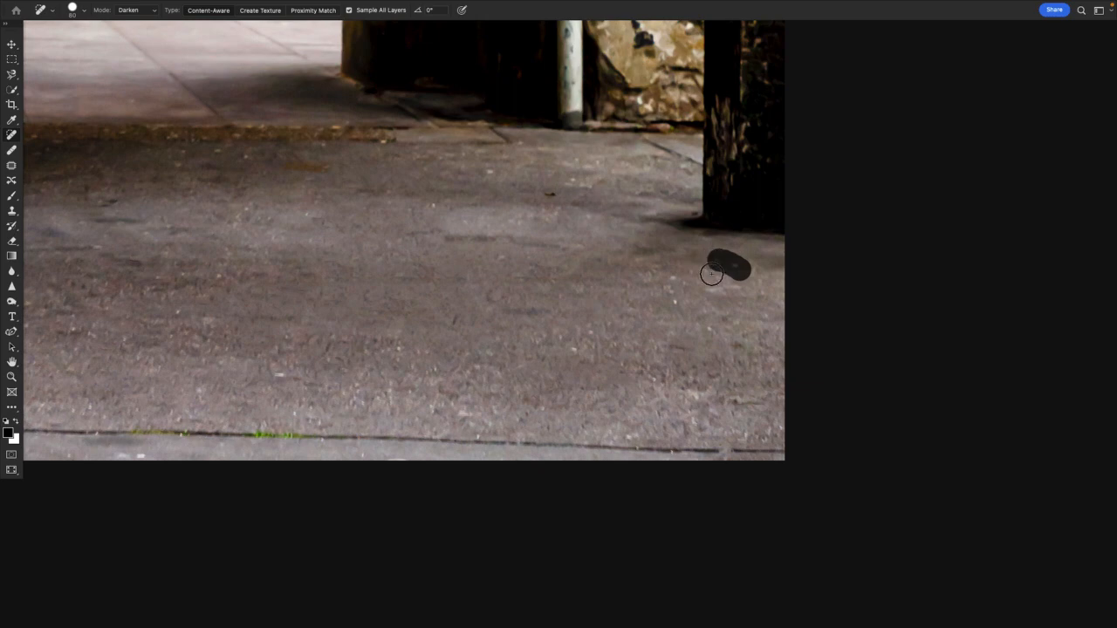
{"action": "left_click", "coordinate": [746, 173]}
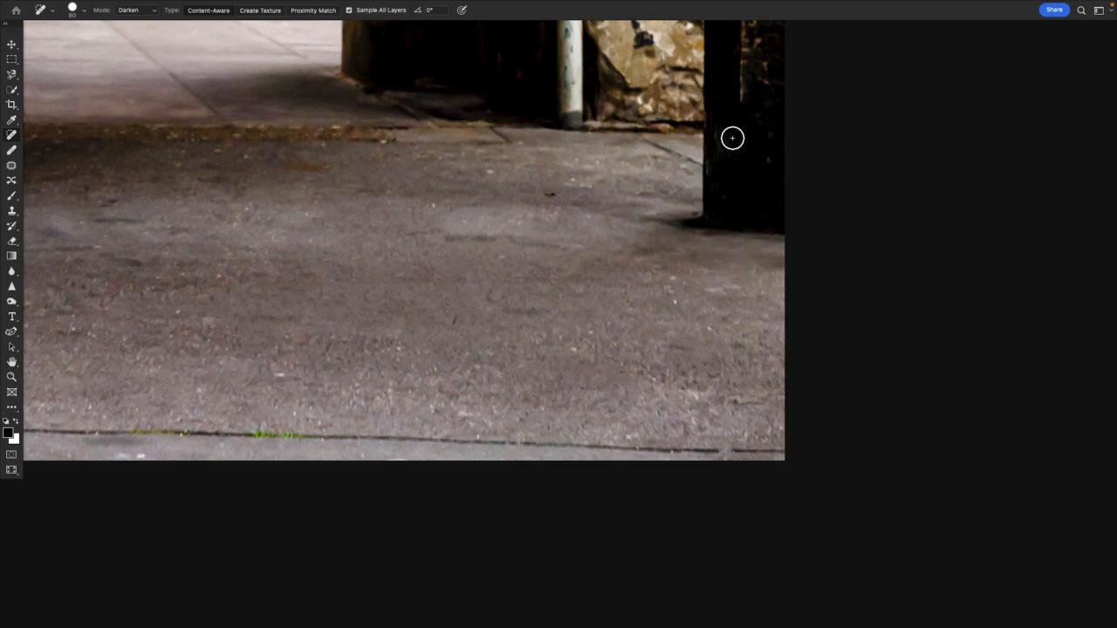
{"action": "scroll", "coordinate": [738, 144], "scroll_direction": "up", "scroll_amount": 5}
{"action": "key", "text": "bracketright"}
{"action": "key", "text": "bracketright"}
{"action": "key", "text": "bracketright"}
{"action": "mouse_move", "coordinate": [748, 170]}
{"action": "left_mouse_down"}
{"action": "mouse_move", "coordinate": [750, 301]}
{"action": "mouse_move", "coordinate": [757, 17]}
{"action": "mouse_move", "coordinate": [780, 105]}
{"action": "mouse_move", "coordinate": [779, 194]}
{"action": "left_mouse_up"}
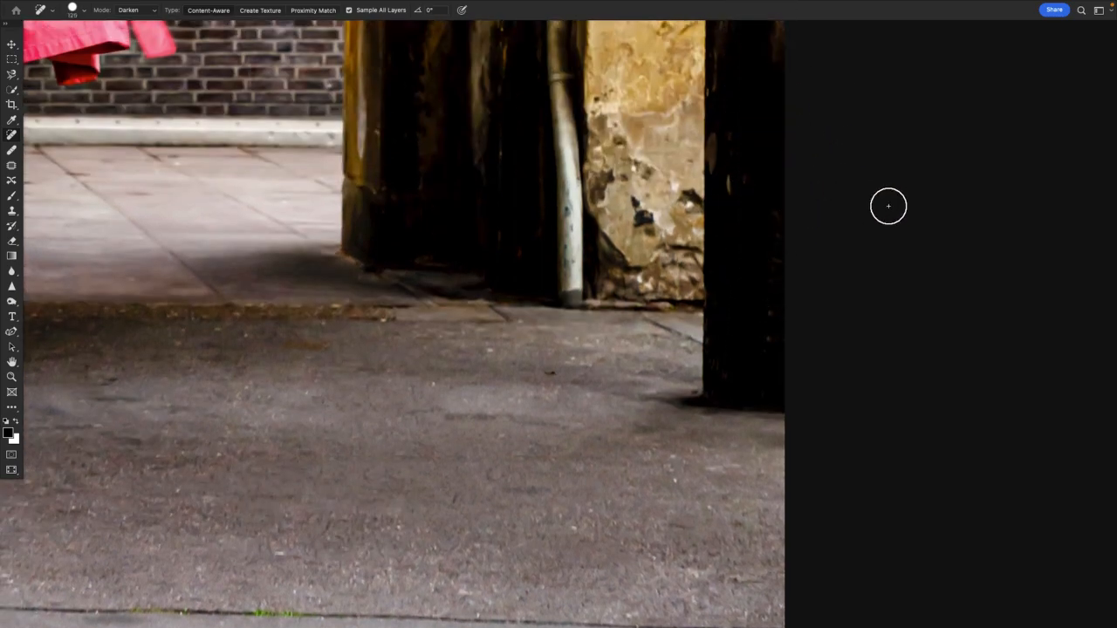
{"action": "left_click", "coordinate": [733, 191]}
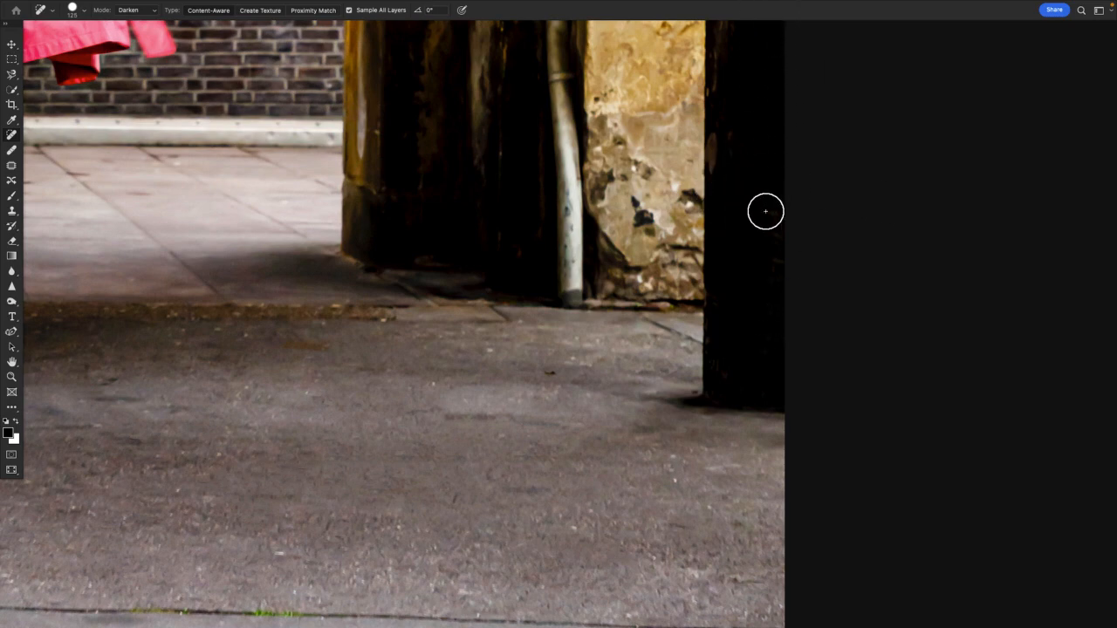
Reduce the brush size to 70 and heal the light marks along the dark post's left edge
{"action": "scroll", "coordinate": [765, 211], "scroll_direction": "up", "scroll_amount": 3}
{"action": "key", "text": "bracketleft"}
{"action": "key", "text": "bracketleft"}
{"action": "key", "text": "bracketleft"}
{"action": "key", "text": "bracketleft"}
{"action": "left_click_drag", "start_coordinate": [699, 106], "coordinate": [692, 190]}
{"action": "left_click", "coordinate": [695, 267]}
{"action": "left_click", "coordinate": [704, 223]}
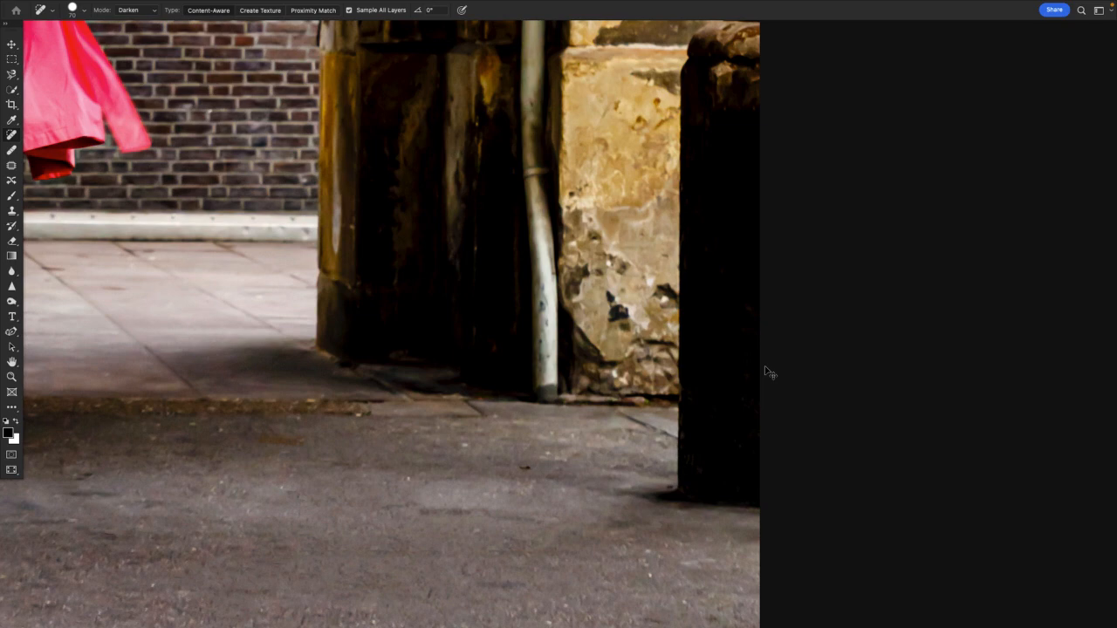
With the healing mode on Lighten, heal the dark marks on the pavement beside the woman's legs and on the stone base near the dark post
{"action": "key", "text": "ctrl+0"}
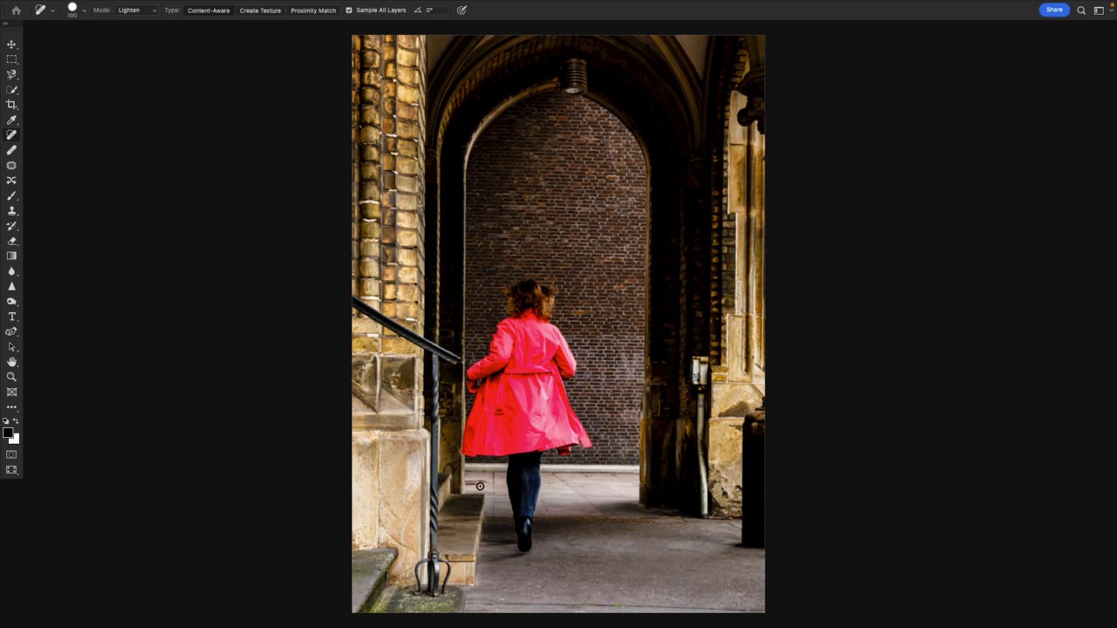
{"action": "mouse_move", "coordinate": [485, 483]}
{"action": "left_mouse_down"}
{"action": "mouse_move", "coordinate": [466, 483]}
{"action": "mouse_move", "coordinate": [477, 482]}
{"action": "left_mouse_up"}
{"action": "left_click_drag", "start_coordinate": [482, 482], "coordinate": [466, 481]}
{"action": "key", "text": "bracketright"}
{"action": "mouse_move", "coordinate": [729, 482]}
{"action": "left_mouse_down"}
{"action": "mouse_move", "coordinate": [726, 499]}
{"action": "mouse_move", "coordinate": [735, 485]}
{"action": "mouse_move", "coordinate": [725, 474]}
{"action": "mouse_move", "coordinate": [717, 485]}
{"action": "left_mouse_up"}
{"action": "left_click_drag", "start_coordinate": [731, 434], "coordinate": [733, 426]}
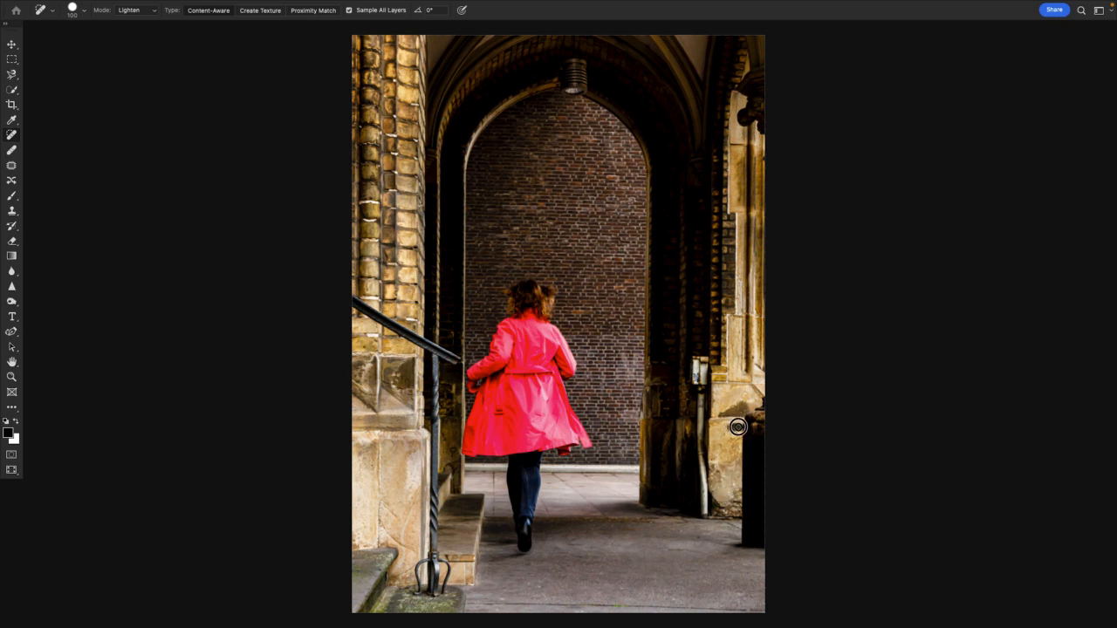
{"action": "mouse_move", "coordinate": [745, 404]}
{"action": "left_mouse_down"}
{"action": "mouse_move", "coordinate": [723, 413]}
{"action": "mouse_move", "coordinate": [740, 403]}
{"action": "left_mouse_up"}
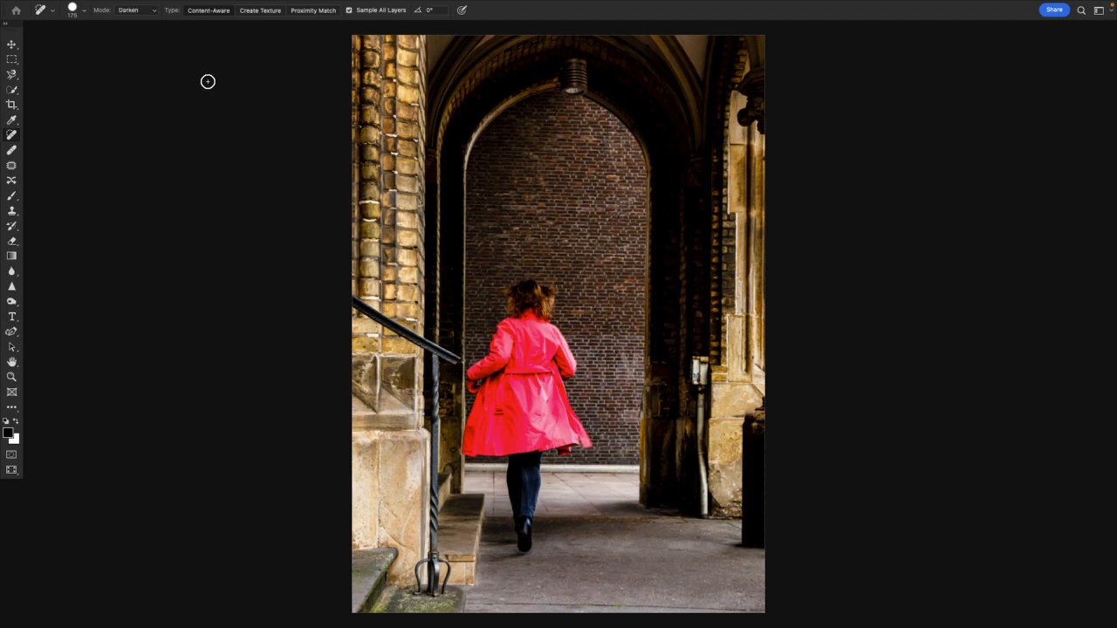
Try to remove the utility box and drainpipe in Darken mode, starting with a 200 brush, and undo the strokes
{"action": "key", "text": "bracketright"}
{"action": "mouse_move", "coordinate": [702, 356]}
{"action": "left_mouse_down"}
{"action": "mouse_move", "coordinate": [698, 366]}
{"action": "mouse_move", "coordinate": [701, 511]}
{"action": "left_mouse_up"}
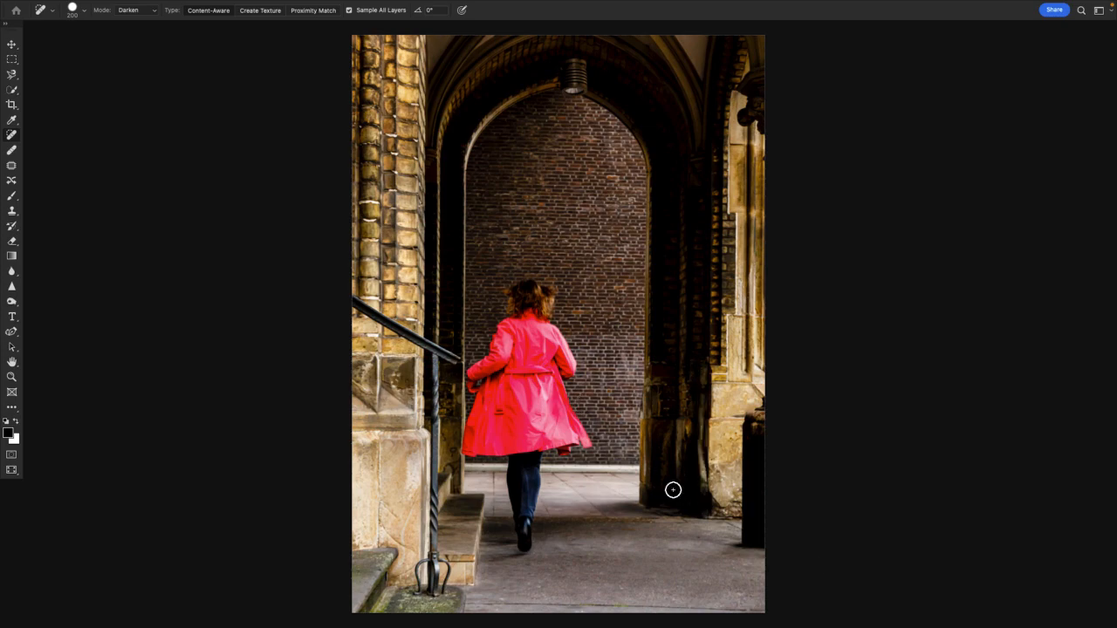
{"action": "left_click_drag", "start_coordinate": [698, 446], "coordinate": [723, 451]}
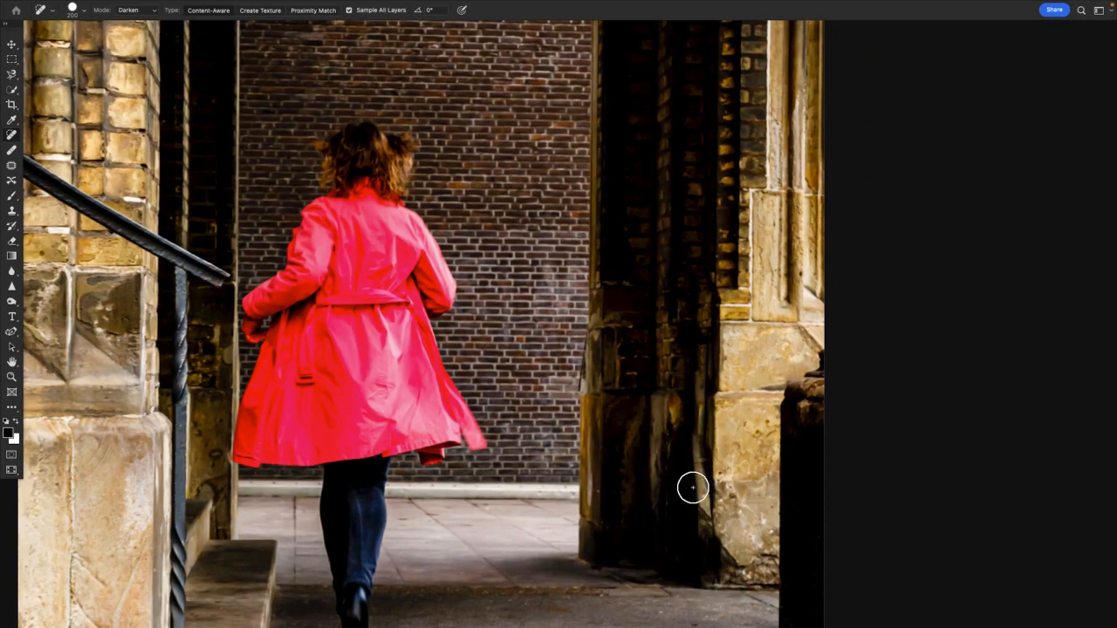
{"action": "mouse_move", "coordinate": [701, 393]}
{"action": "left_mouse_down"}
{"action": "mouse_move", "coordinate": [710, 569]}
{"action": "mouse_move", "coordinate": [691, 478]}
{"action": "left_mouse_up"}
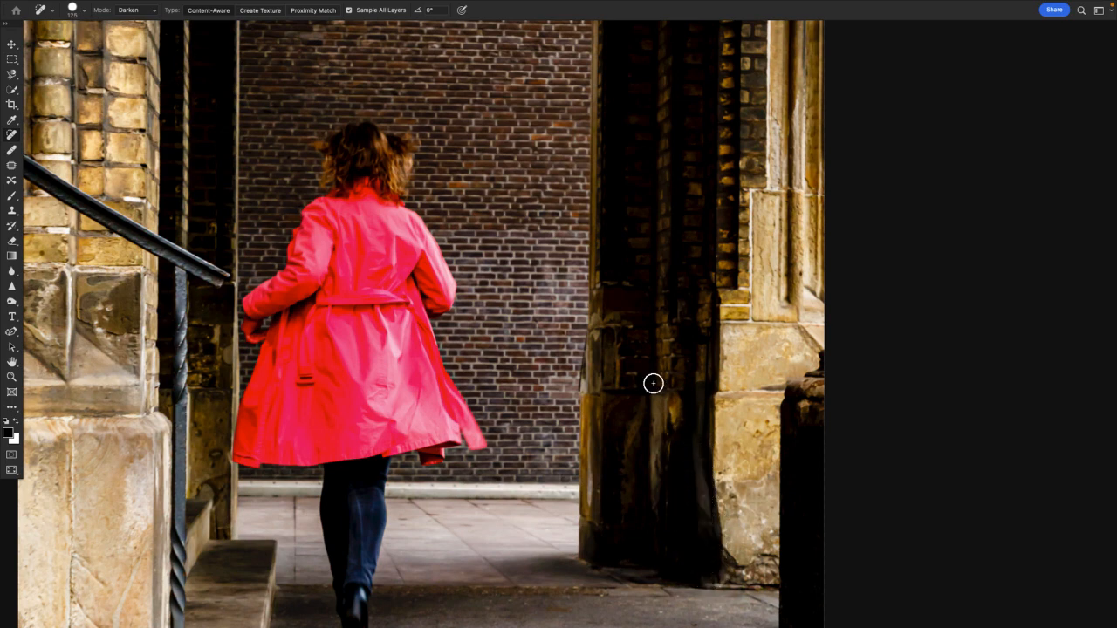
{"action": "key", "text": "bracketleft"}
{"action": "key", "text": "bracketleft"}
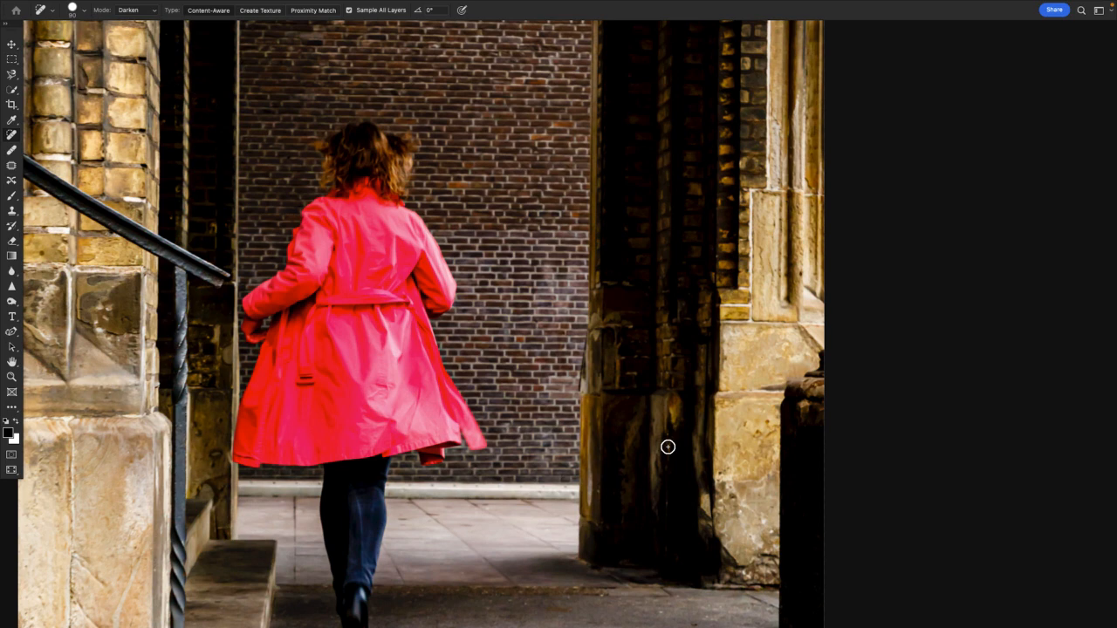
{"action": "key", "text": "ctrl+z"}
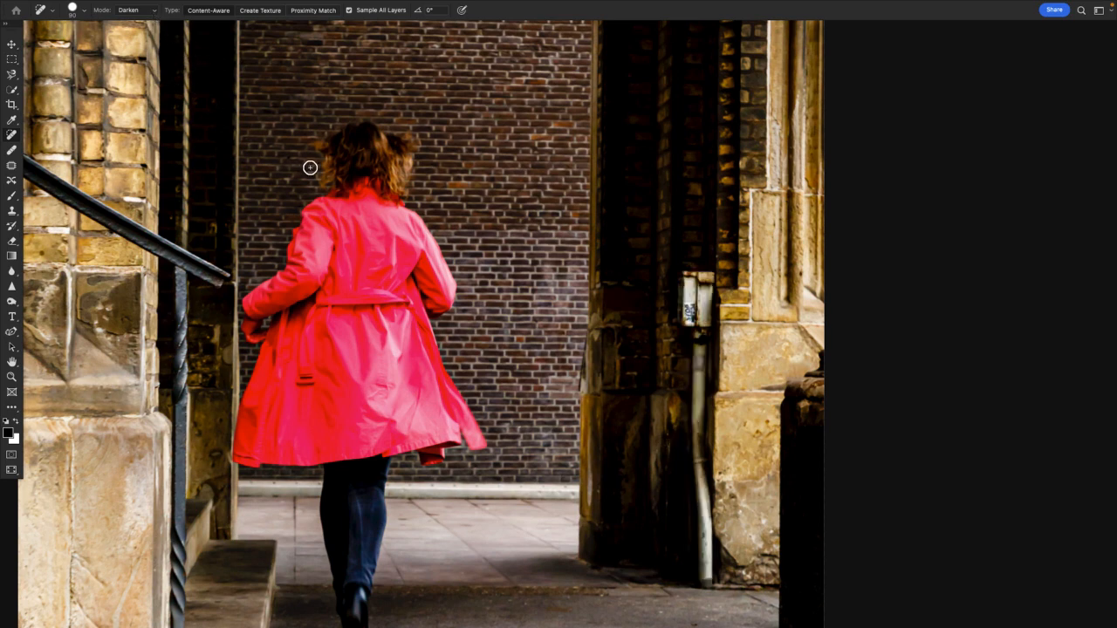
Set the healing mode to Normal and the brush size to 175, and heal over the utility box and drainpipe
{"action": "key", "text": "shift+plus"}
{"action": "key", "text": "bracketright"}
{"action": "key", "text": "bracketright"}
{"action": "key", "text": "bracketright"}
{"action": "key", "text": "bracketright"}
{"action": "mouse_move", "coordinate": [686, 286]}
{"action": "left_mouse_down"}
{"action": "mouse_move", "coordinate": [688, 327]}
{"action": "mouse_move", "coordinate": [696, 271]}
{"action": "mouse_move", "coordinate": [698, 323]}
{"action": "left_mouse_up"}
{"action": "left_click_drag", "start_coordinate": [698, 404], "coordinate": [698, 576]}
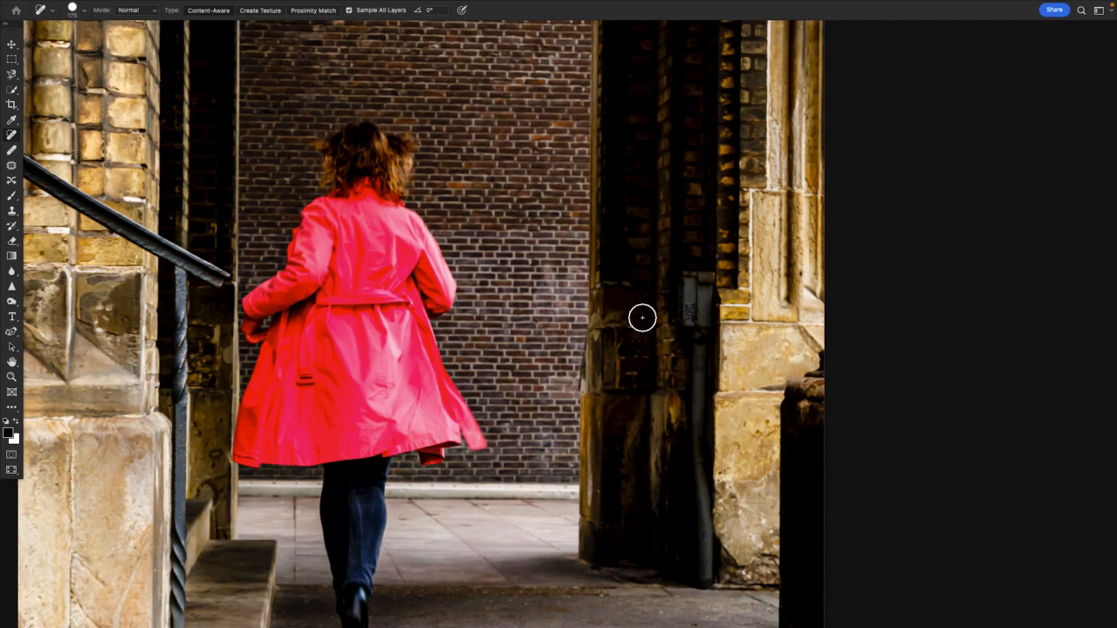
Reduce the brush size to 125 and heal the smeared area where the drainpipe met the stone base
{"action": "key", "text": "bracketleft"}
{"action": "key", "text": "bracketleft"}
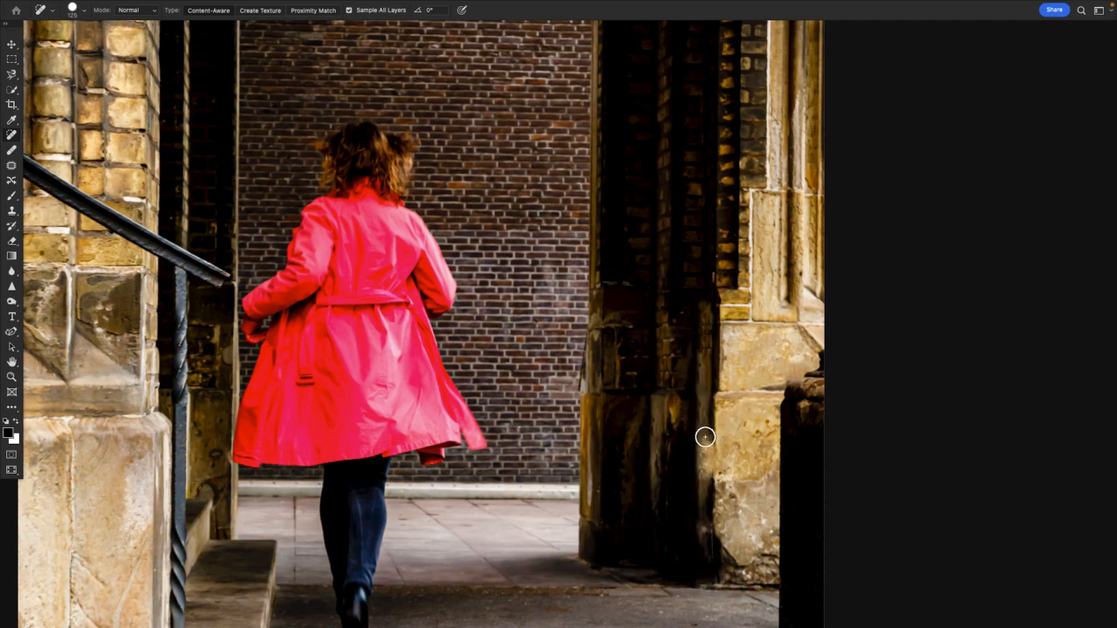
{"action": "left_click_drag", "start_coordinate": [705, 438], "coordinate": [705, 490]}
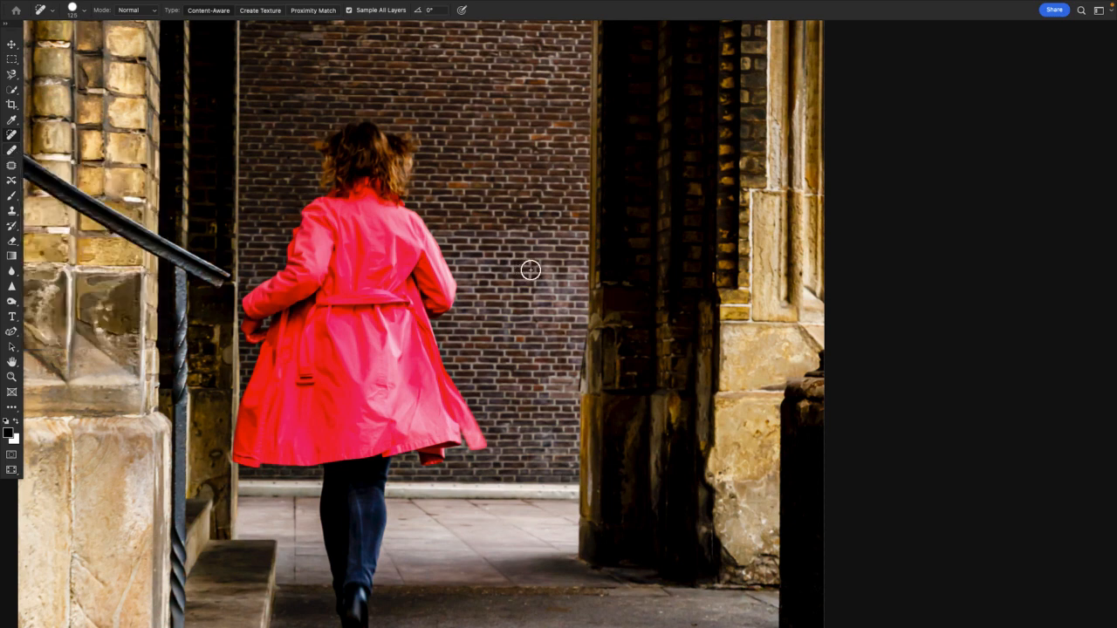
Switch to the Healing Brush in Replace mode at size 200 and rebuild the upper part of the stone base's damaged edge
{"action": "key", "text": "shift+j"}
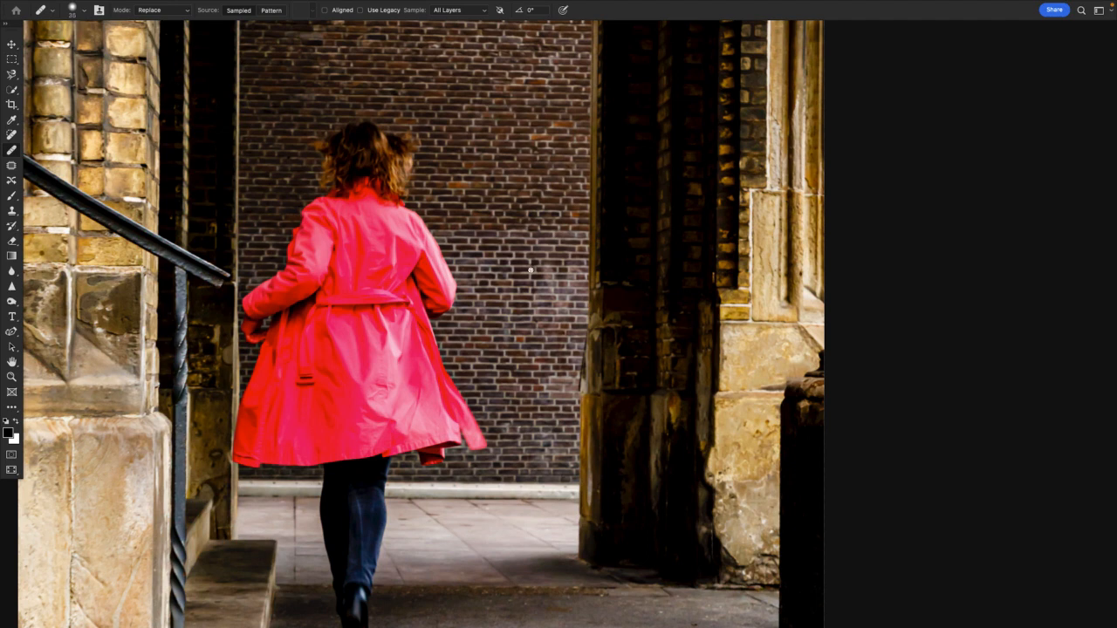
{"action": "key", "text": "bracketright"}
{"action": "key", "text": "bracketright"}
{"action": "key", "text": "bracketright"}
{"action": "key", "text": "bracketright"}
{"action": "key", "text": "bracketright"}
{"action": "key", "text": "bracketright"}
{"action": "key", "text": "bracketright"}
{"action": "key", "text": "bracketright"}
{"action": "key", "text": "bracketleft"}
{"action": "key", "text": "bracketleft"}
{"action": "mouse_move", "coordinate": [717, 465]}
{"action": "left_mouse_down"}
{"action": "mouse_move", "coordinate": [712, 456]}
{"action": "mouse_move", "coordinate": [712, 480]}
{"action": "left_mouse_up"}
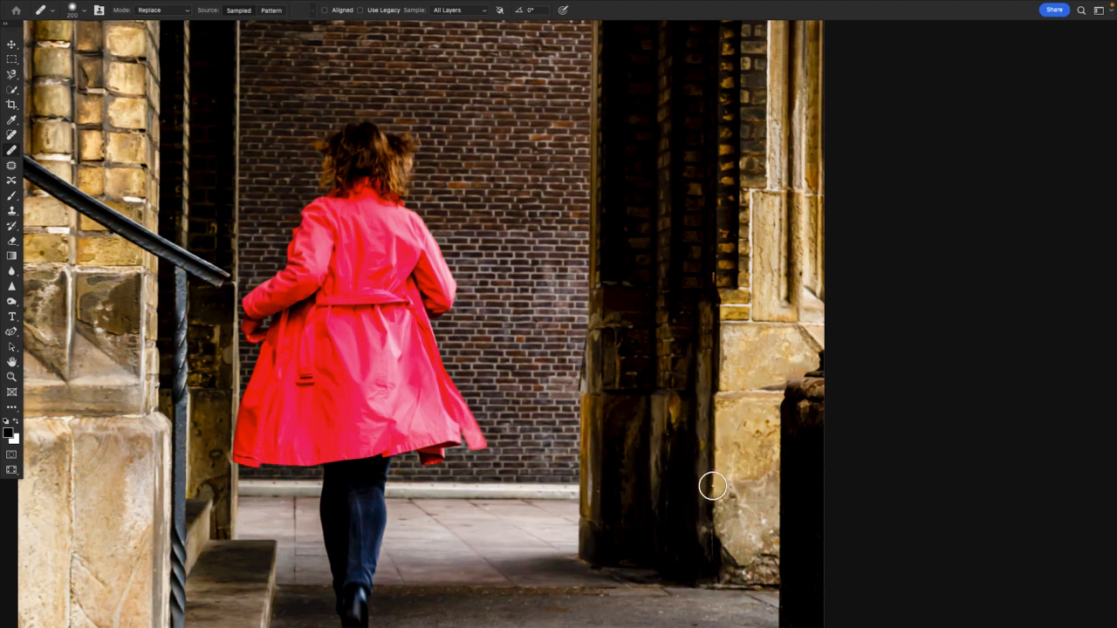
Set the Healing Brush size to 250 and rebuild the lower part of the stone base's edge down to the floor
{"action": "key", "text": "bracketright"}
{"action": "key", "text": "bracketright"}
{"action": "key", "text": "bracketright"}
{"action": "key", "text": "bracketright"}
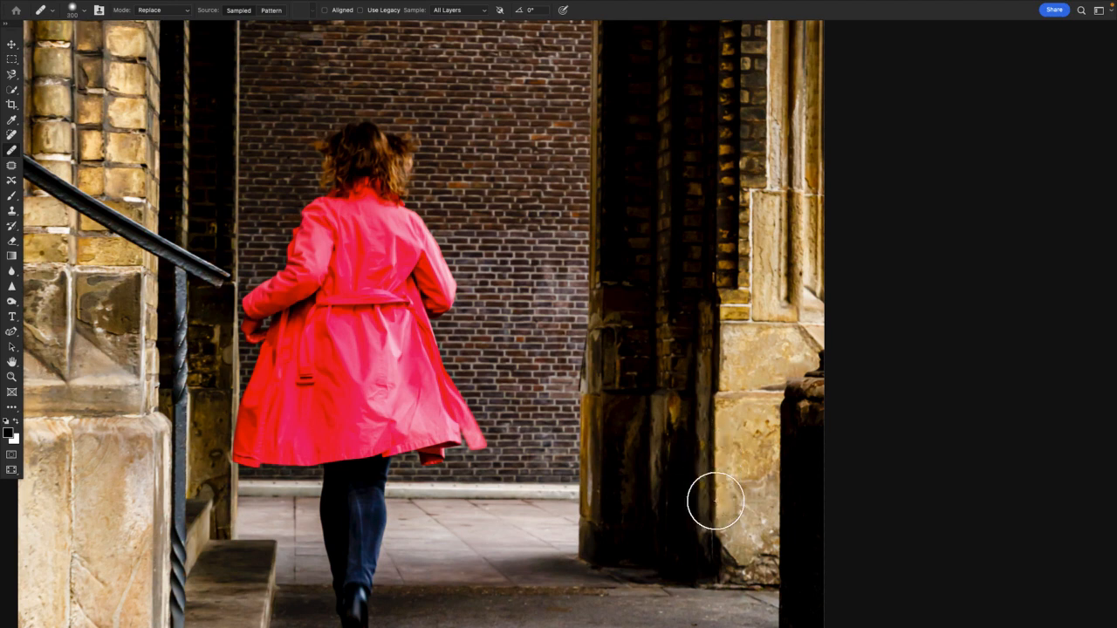
{"action": "key", "text": "bracketleft"}
{"action": "key", "text": "bracketleft"}
{"action": "key", "text": "bracketleft"}
{"action": "mouse_move", "coordinate": [717, 512]}
{"action": "left_mouse_down"}
{"action": "mouse_move", "coordinate": [716, 494]}
{"action": "mouse_move", "coordinate": [720, 563]}
{"action": "mouse_move", "coordinate": [748, 553]}
{"action": "mouse_move", "coordinate": [709, 551]}
{"action": "left_mouse_up"}
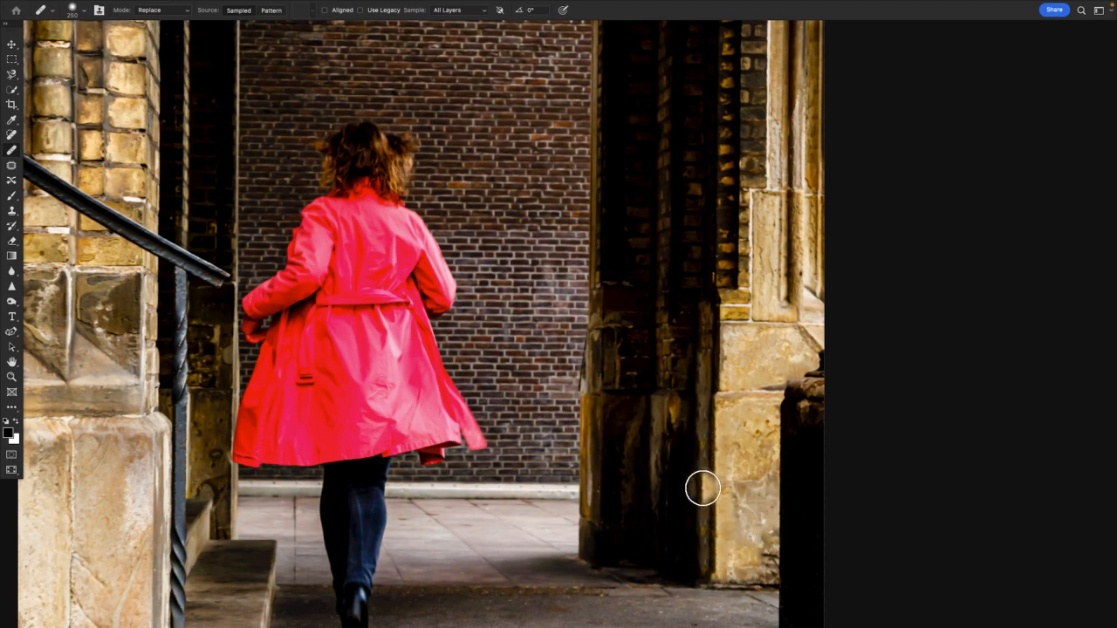
Use the Clone Stamp at size 125 to cover the leftover streaks in the dark recess where the drainpipe ran
{"action": "key", "text": "v"}
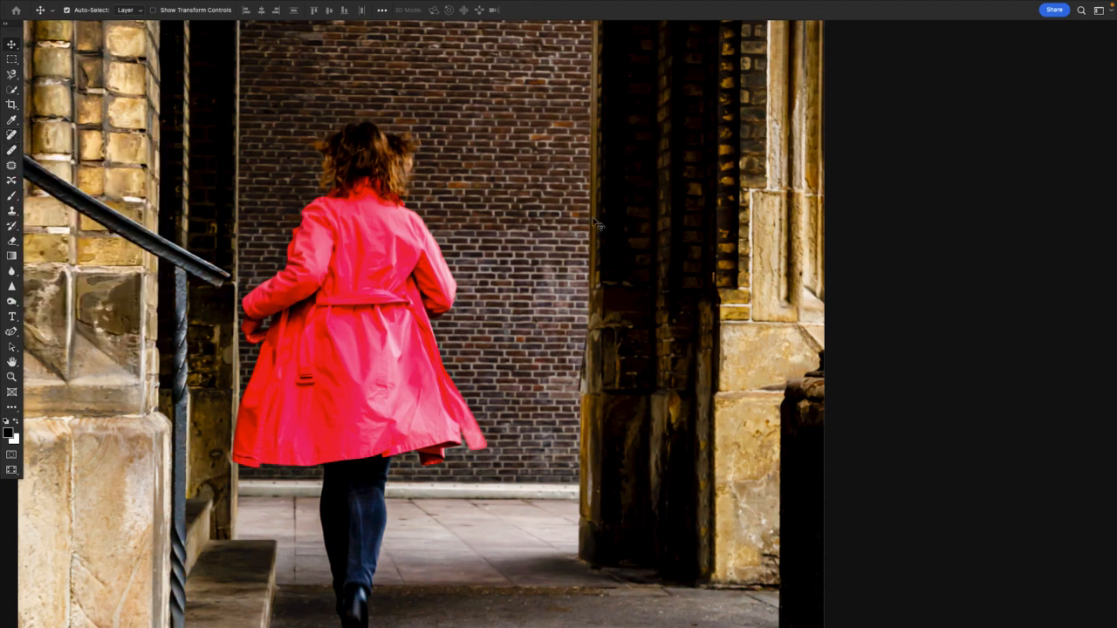
{"action": "key", "text": "s"}
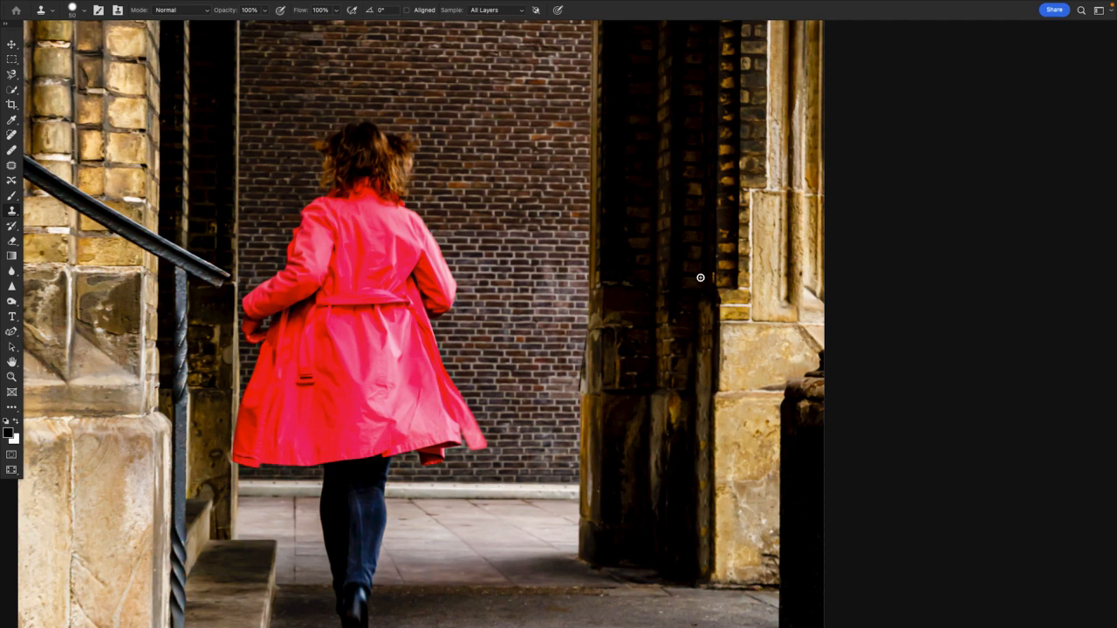
{"action": "key", "text": "bracketright"}
{"action": "key", "text": "bracketright"}
{"action": "key", "text": "bracketright"}
{"action": "key", "text": "bracketright"}
{"action": "key", "text": "bracketright"}
{"action": "key", "text": "bracketright"}
{"action": "key", "text": "bracketright"}
{"action": "key", "text": "bracketright"}
{"action": "key", "text": "bracketright"}
{"action": "key", "text": "bracketright"}
{"action": "key", "text": "bracketleft"}
{"action": "key", "text": "bracketleft"}
{"action": "key", "text": "bracketleft"}
{"action": "key", "text": "bracketleft"}
{"action": "mouse_move", "coordinate": [701, 322]}
{"action": "left_mouse_down"}
{"action": "mouse_move", "coordinate": [700, 557]}
{"action": "mouse_move", "coordinate": [701, 533]}
{"action": "mouse_move", "coordinate": [700, 563]}
{"action": "left_mouse_up"}
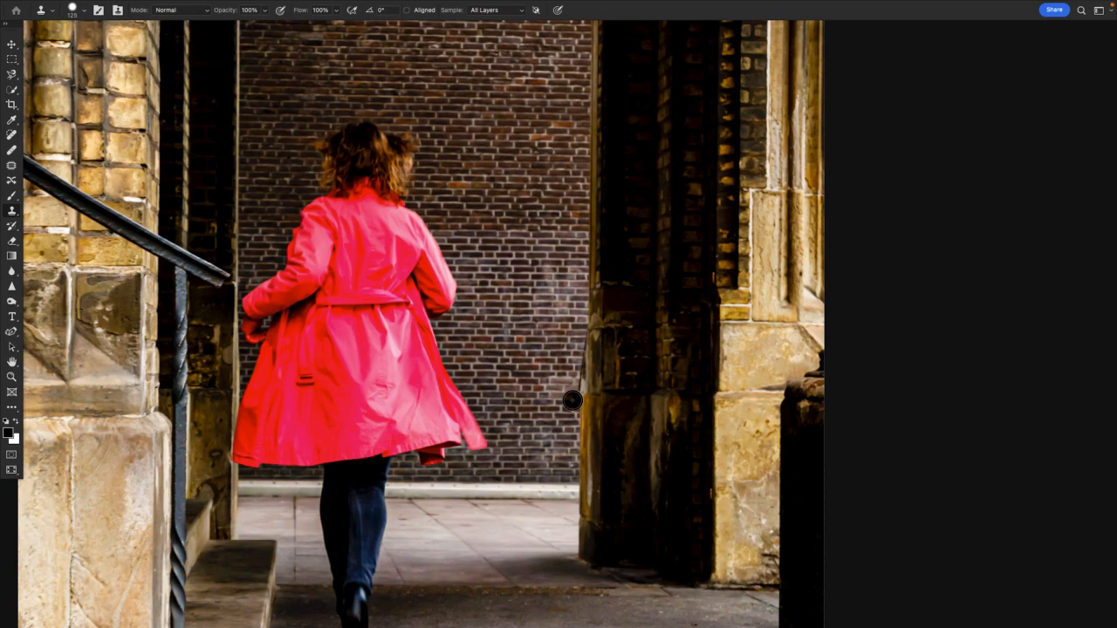
Toggle the retouch layer's visibility to compare the whole photo before and after, leaving the layer shown
{"action": "key", "text": "ctrl+0"}
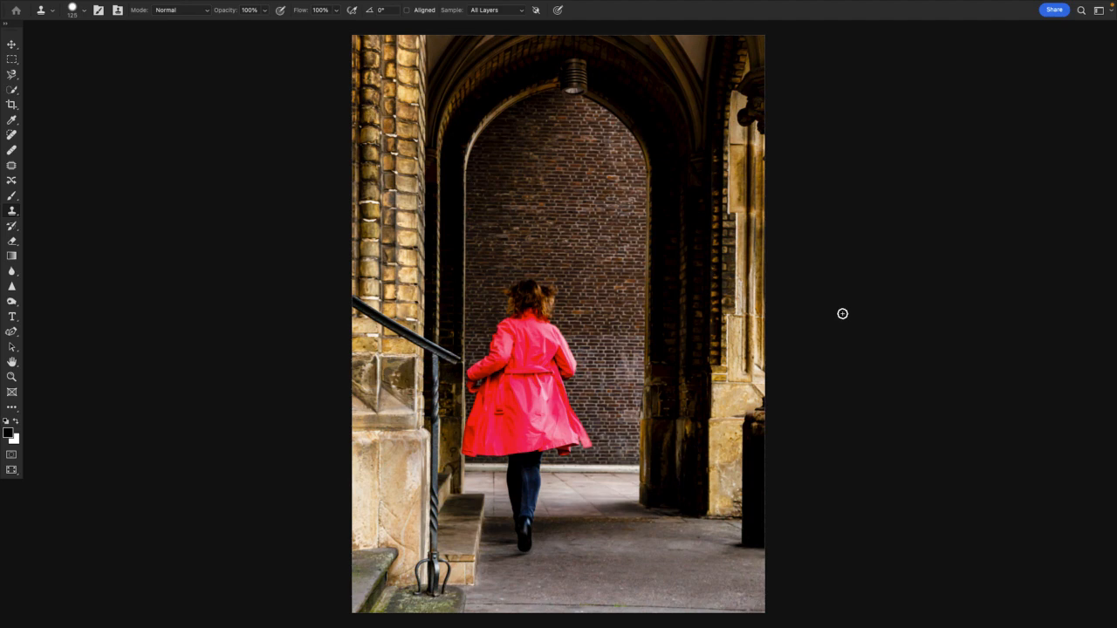
{"action": "key", "text": "shift+Tab"}
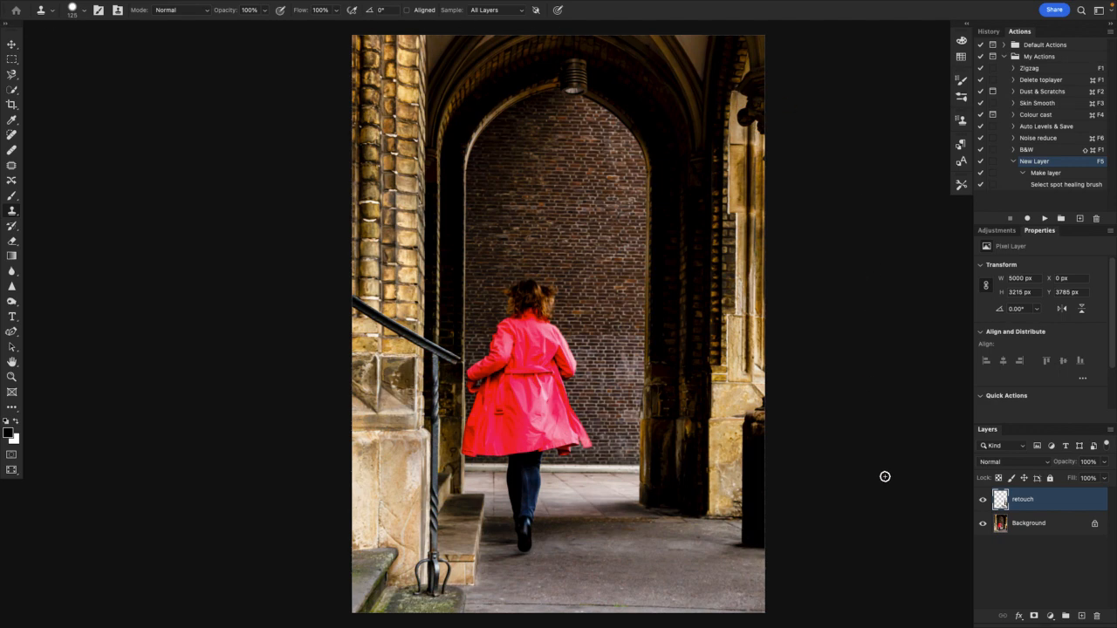
{"action": "left_click", "coordinate": [983, 502]}
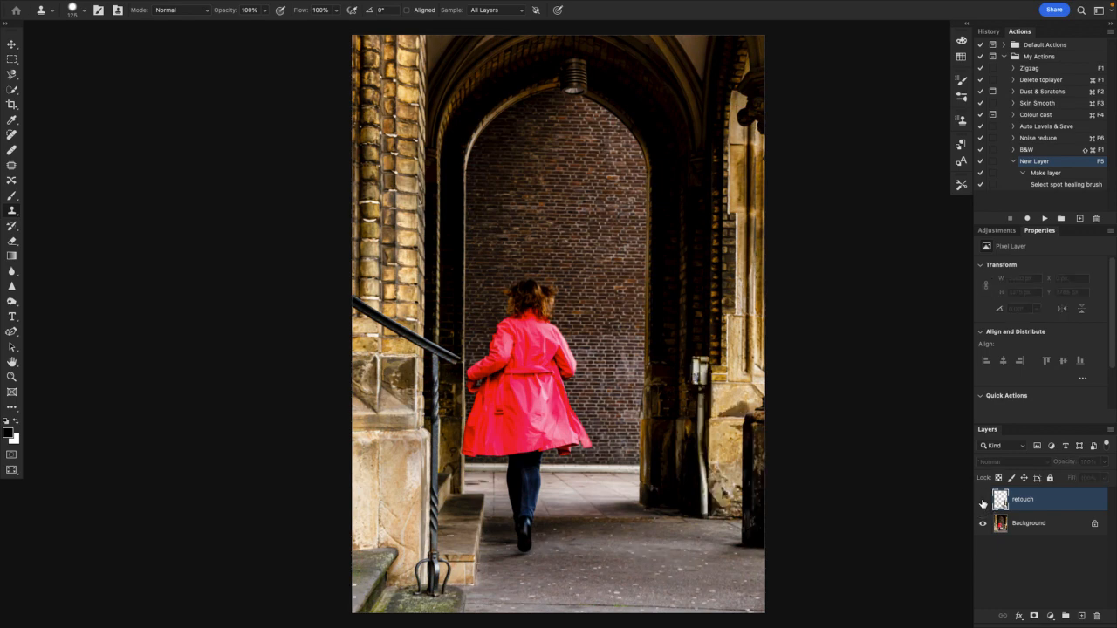
{"action": "left_click", "coordinate": [982, 503]}
{"action": "left_click", "coordinate": [983, 503]}
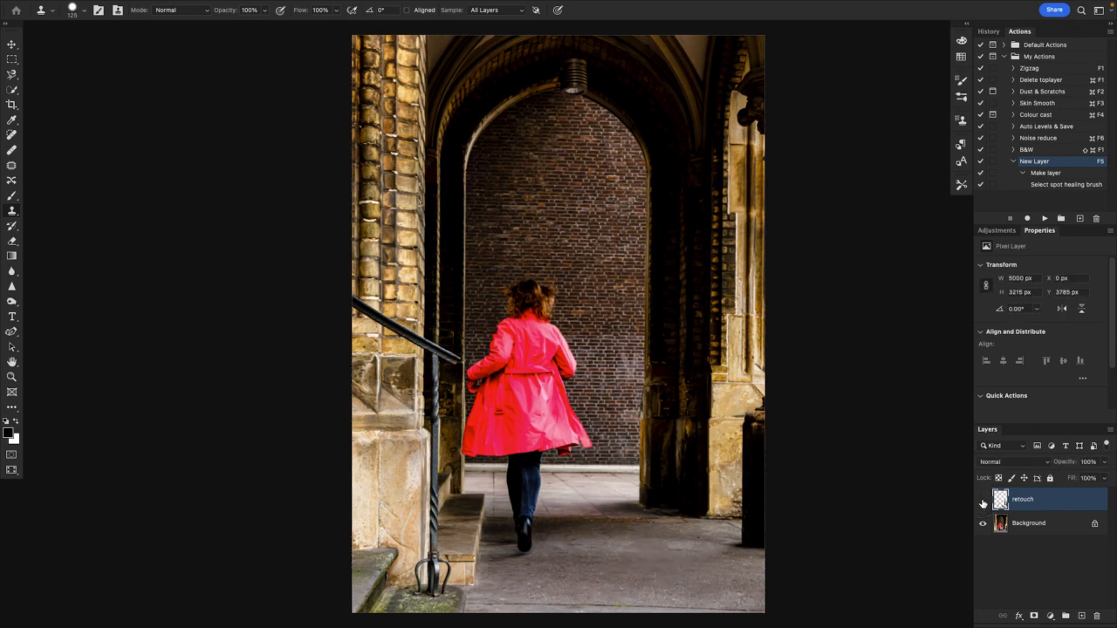
{"action": "left_click", "coordinate": [982, 503]}
{"action": "left_click", "coordinate": [983, 502]}
{"action": "left_click", "coordinate": [983, 502]}
Try to cover the ceiling lamp's lower end with the Healing Brush at size 250, sampling from the edge of the brick arch beside it
{"action": "mouse_move", "coordinate": [575, 68]}
{"action": "left_mouse_down"}
{"action": "mouse_move", "coordinate": [668, 99]}
{"action": "mouse_move", "coordinate": [601, 93]}
{"action": "mouse_move", "coordinate": [571, 74]}
{"action": "left_mouse_up"}
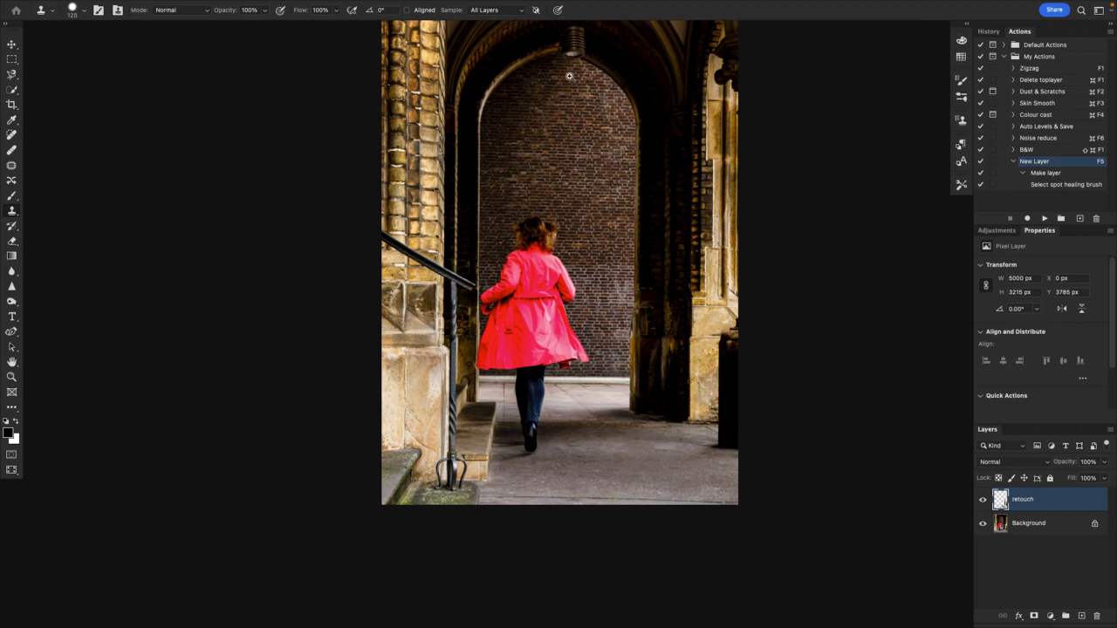
{"action": "mouse_move", "coordinate": [570, 36]}
{"action": "left_mouse_down"}
{"action": "mouse_move", "coordinate": [670, 61]}
{"action": "mouse_move", "coordinate": [576, 270]}
{"action": "mouse_move", "coordinate": [506, 264]}
{"action": "left_mouse_up"}
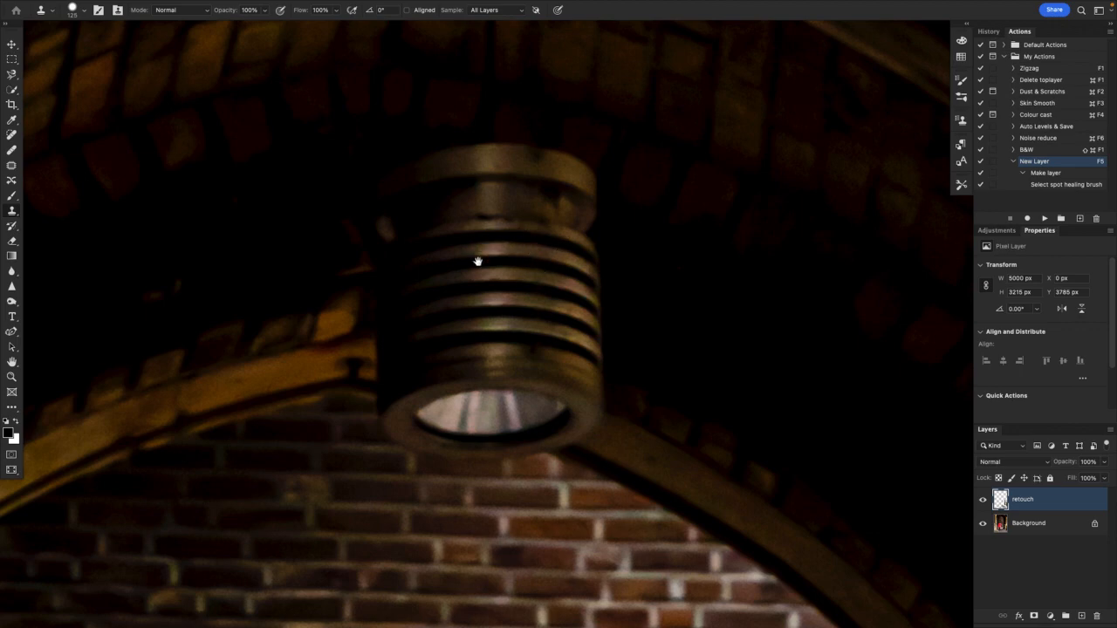
{"action": "mouse_move", "coordinate": [508, 284]}
{"action": "left_mouse_down"}
{"action": "mouse_move", "coordinate": [568, 241]}
{"action": "mouse_move", "coordinate": [516, 309]}
{"action": "mouse_move", "coordinate": [535, 271]}
{"action": "mouse_move", "coordinate": [518, 267]}
{"action": "left_mouse_up"}
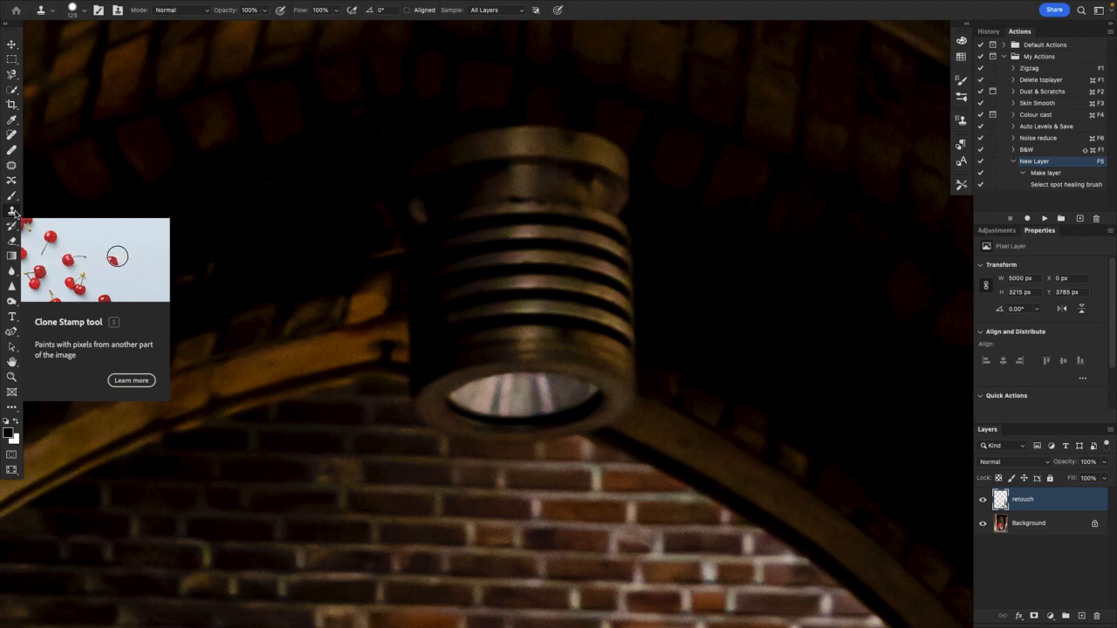
{"action": "left_click", "coordinate": [13, 154]}
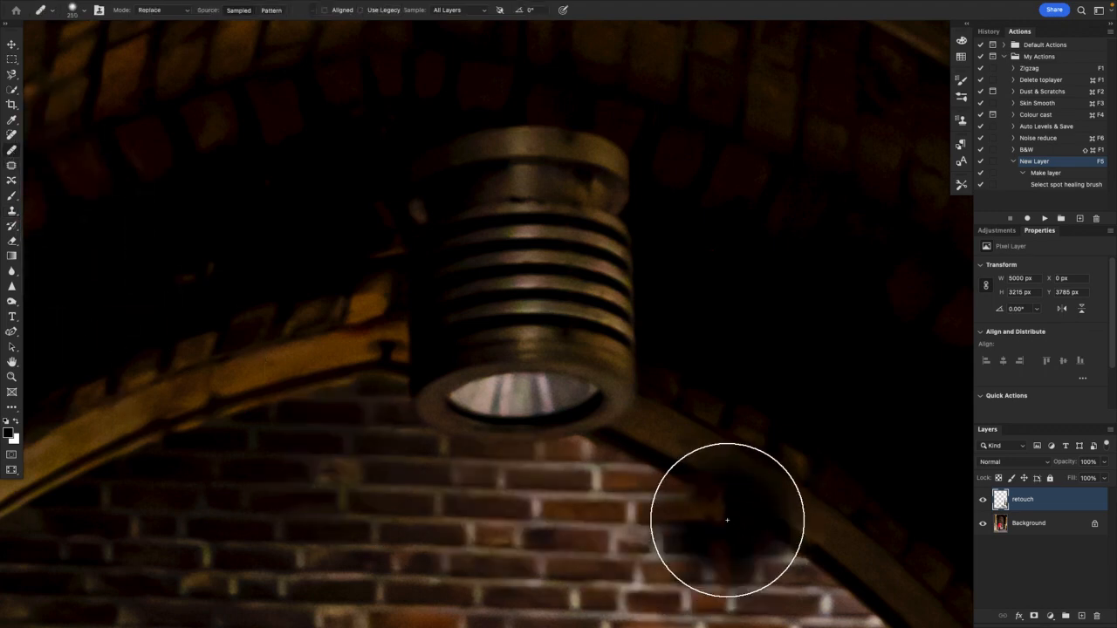
{"action": "left_click", "coordinate": [716, 480], "text": "alt"}
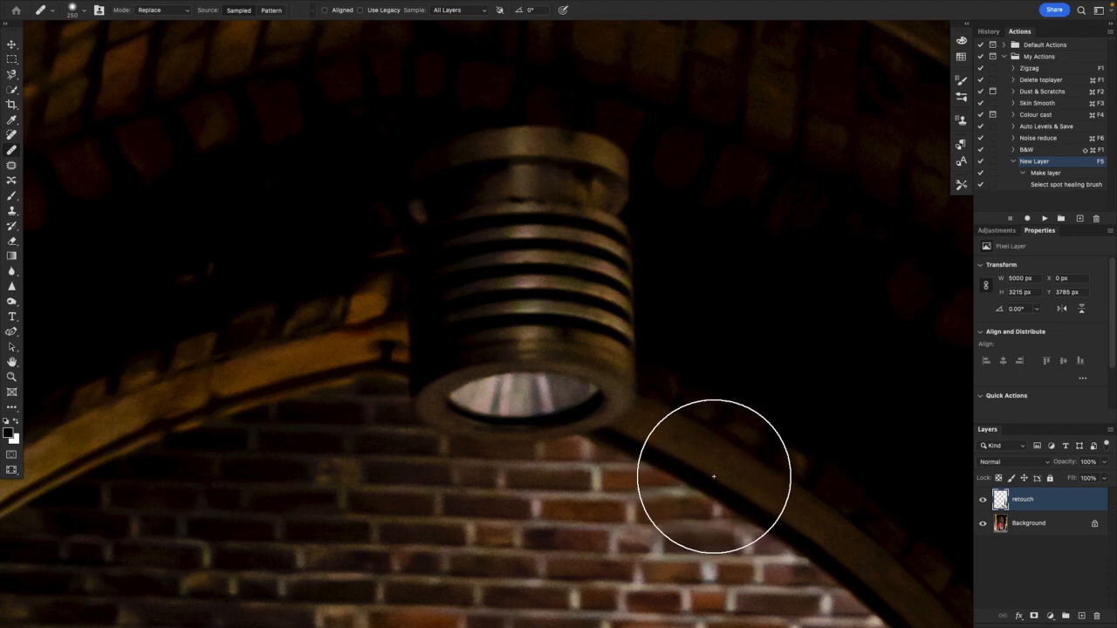
{"action": "left_click", "coordinate": [744, 497], "text": "alt"}
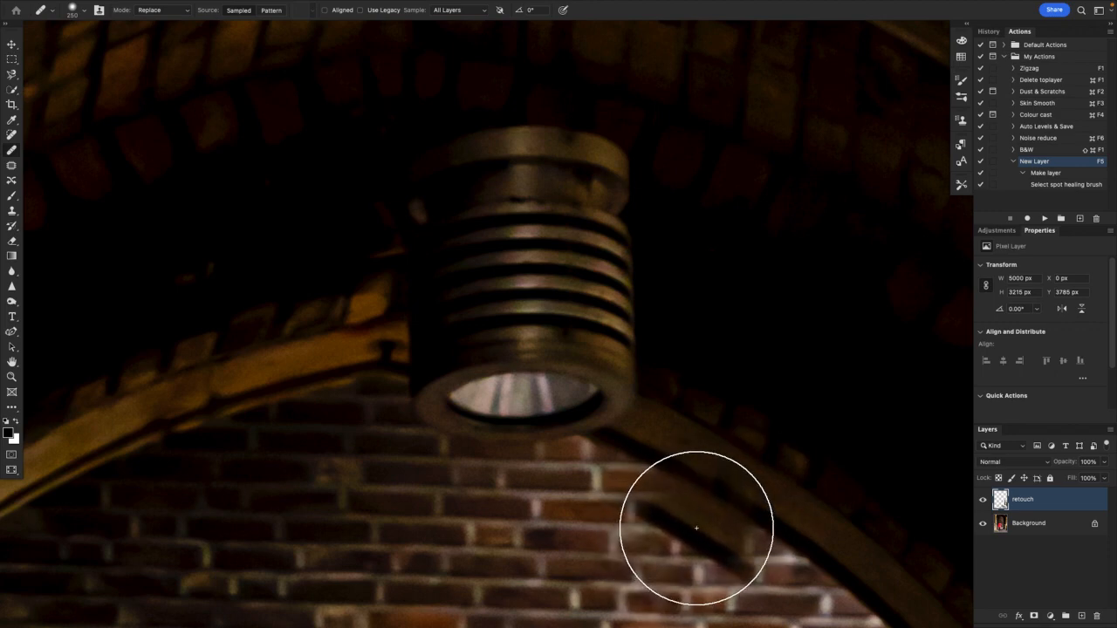
{"action": "key", "text": "v"}
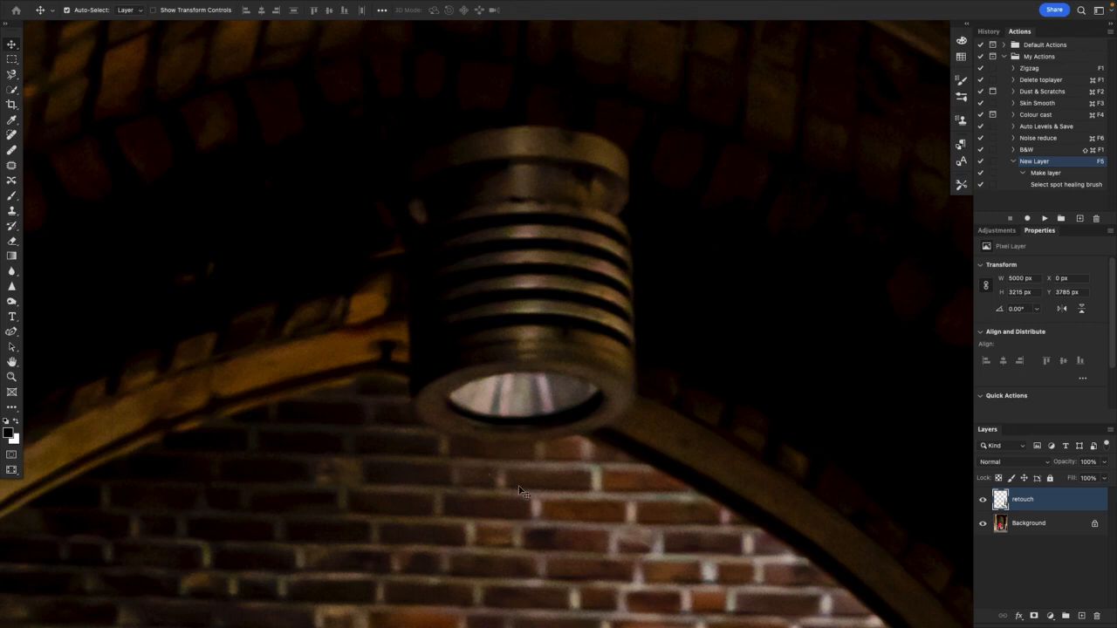
{"action": "key", "text": "j"}
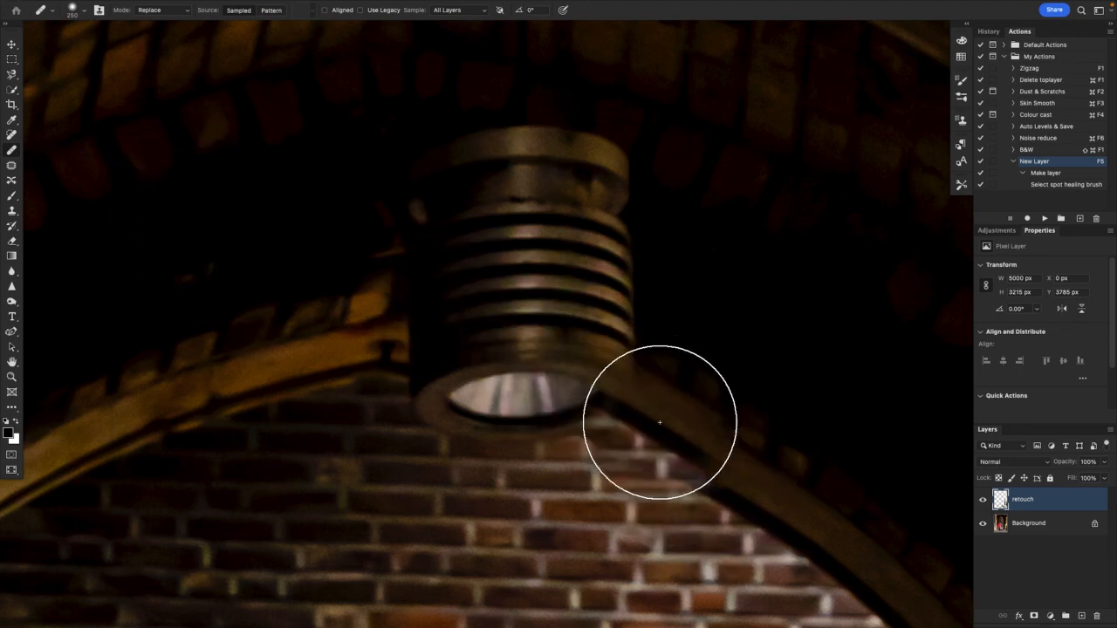
{"action": "left_click", "coordinate": [712, 479], "text": "alt"}
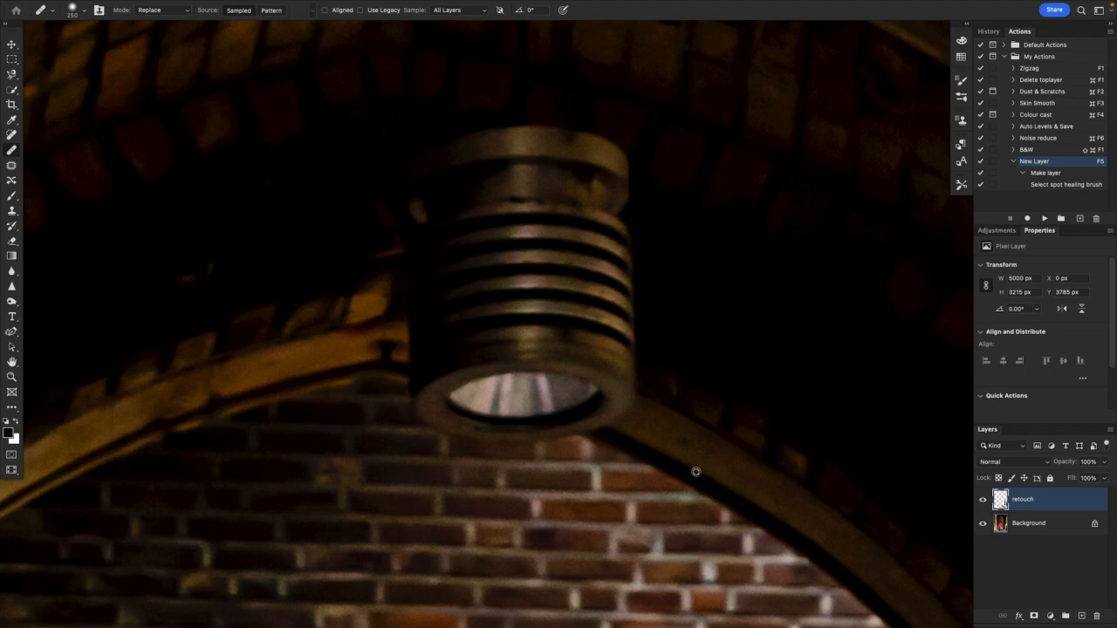
{"action": "left_click", "coordinate": [726, 485], "text": "alt"}
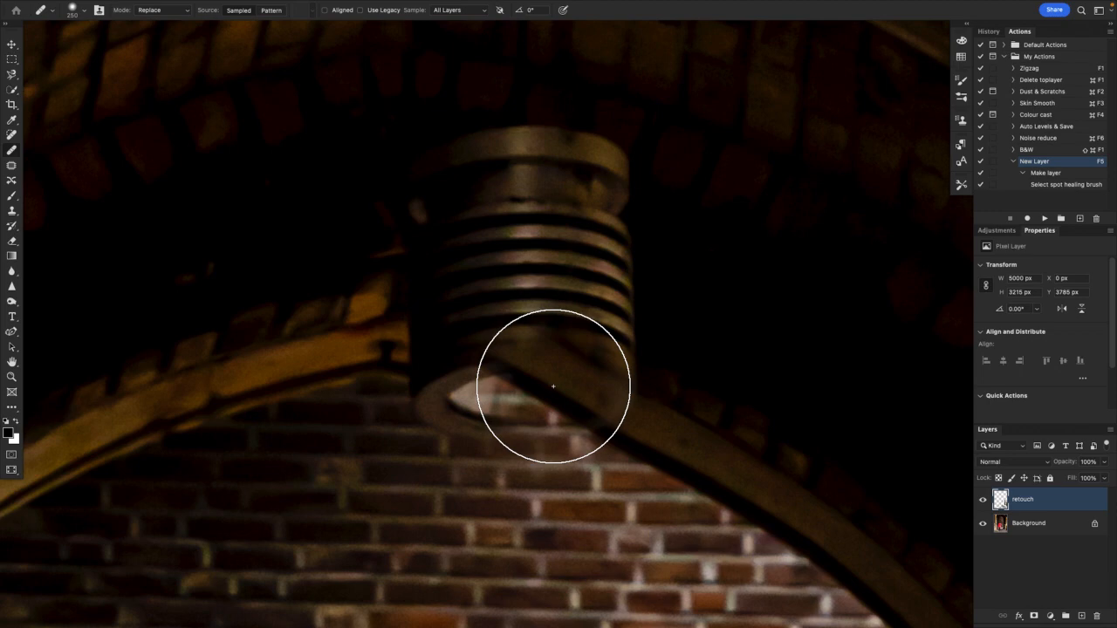
{"action": "left_click", "coordinate": [553, 385]}
Copy a rectangular section of the Background, about 475 × 398 px around the arch edge beside the lamp, to a new layer
{"action": "key", "text": "m"}
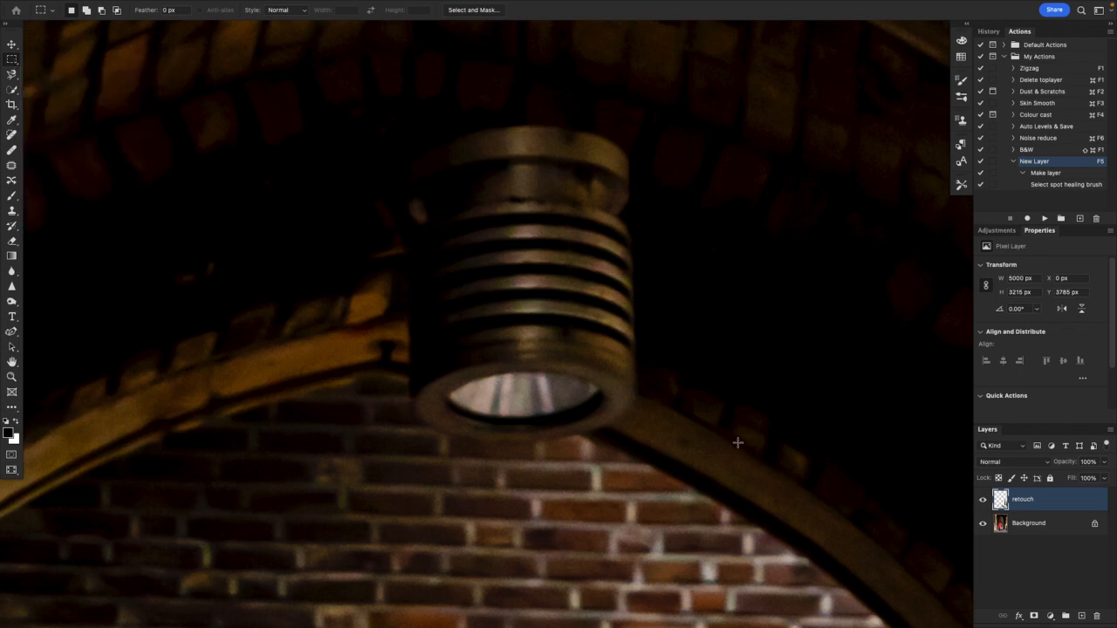
{"action": "left_click_drag", "start_coordinate": [561, 327], "coordinate": [885, 579]}
{"action": "left_click_drag", "start_coordinate": [741, 466], "coordinate": [754, 487]}
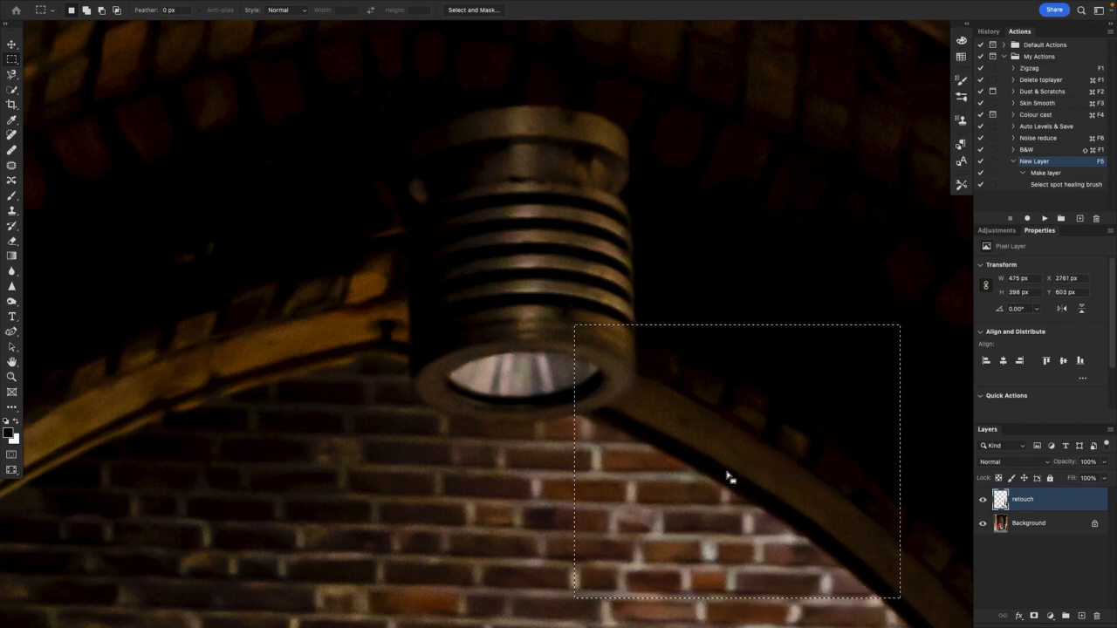
{"action": "key", "text": "super+j"}
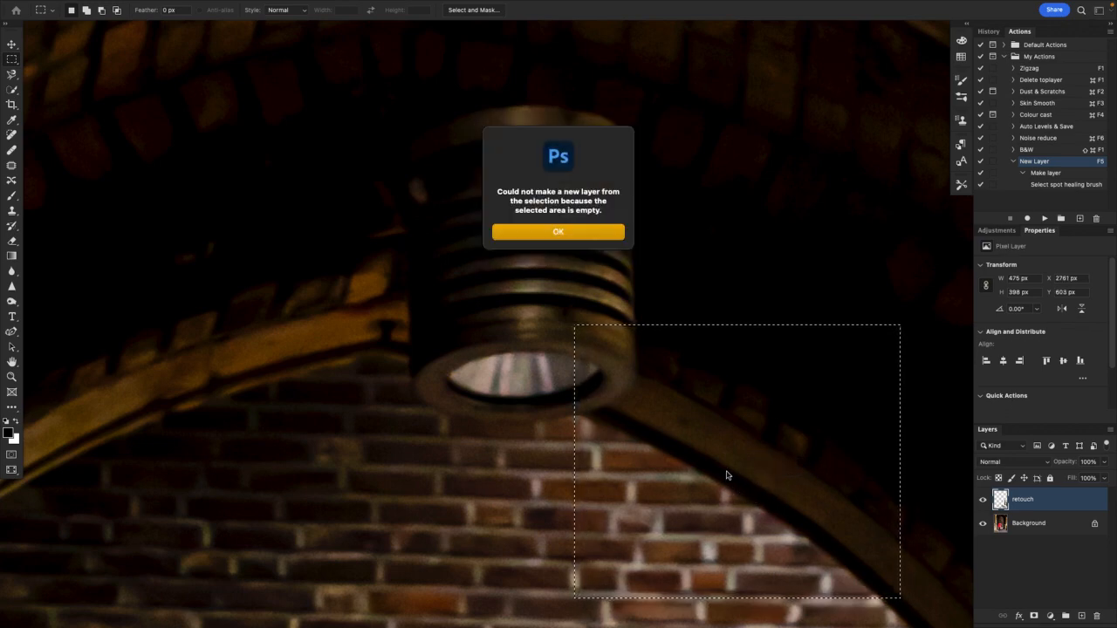
{"action": "key", "text": "Return"}
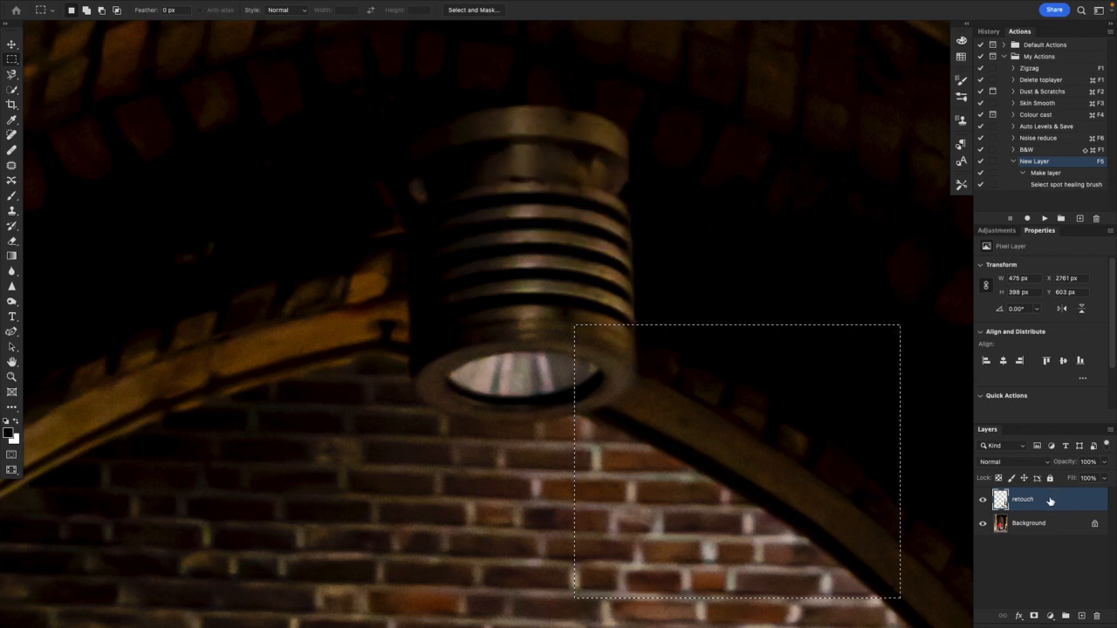
{"action": "left_click", "coordinate": [1038, 527]}
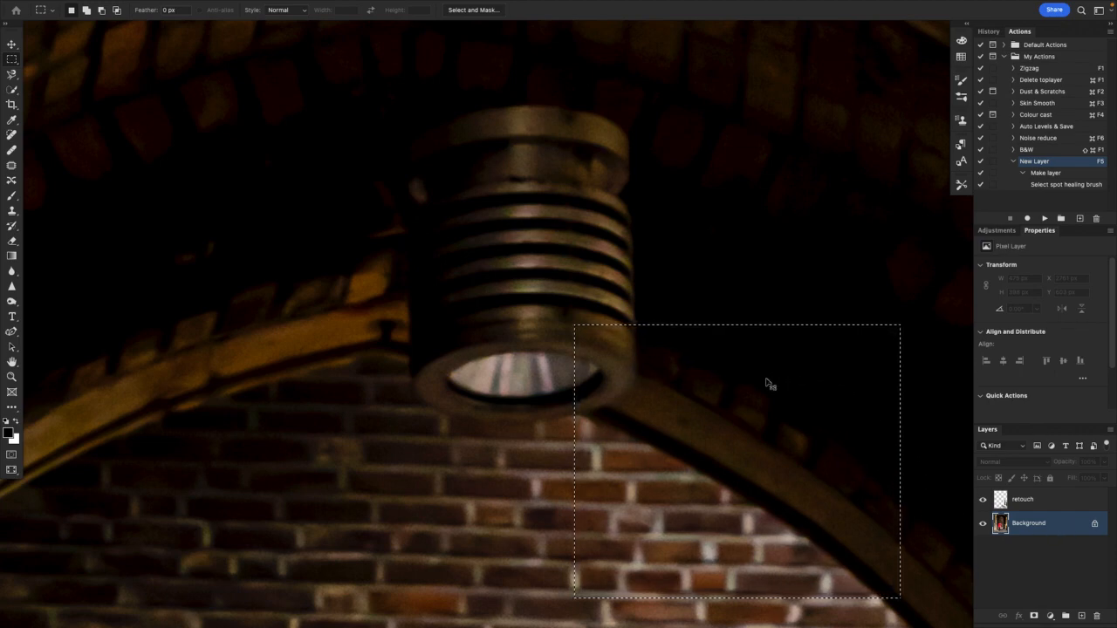
{"action": "key", "text": "super+j"}
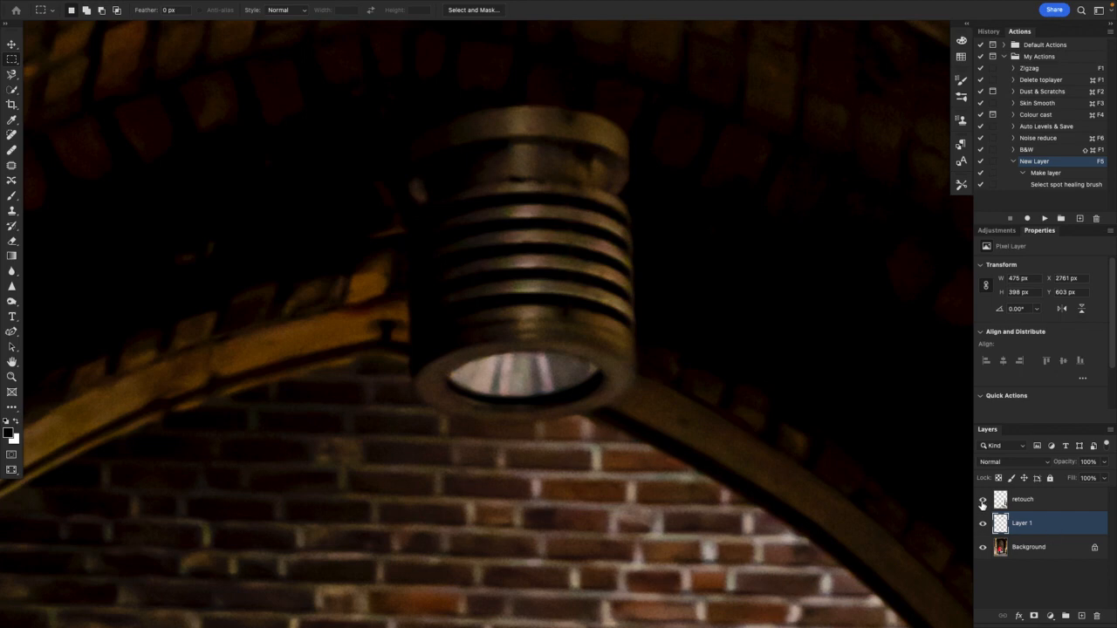
Toggle the Background and retouch layers' visibility to inspect the copied arch patch on its own, leaving all layers shown
{"action": "left_click", "coordinate": [982, 548]}
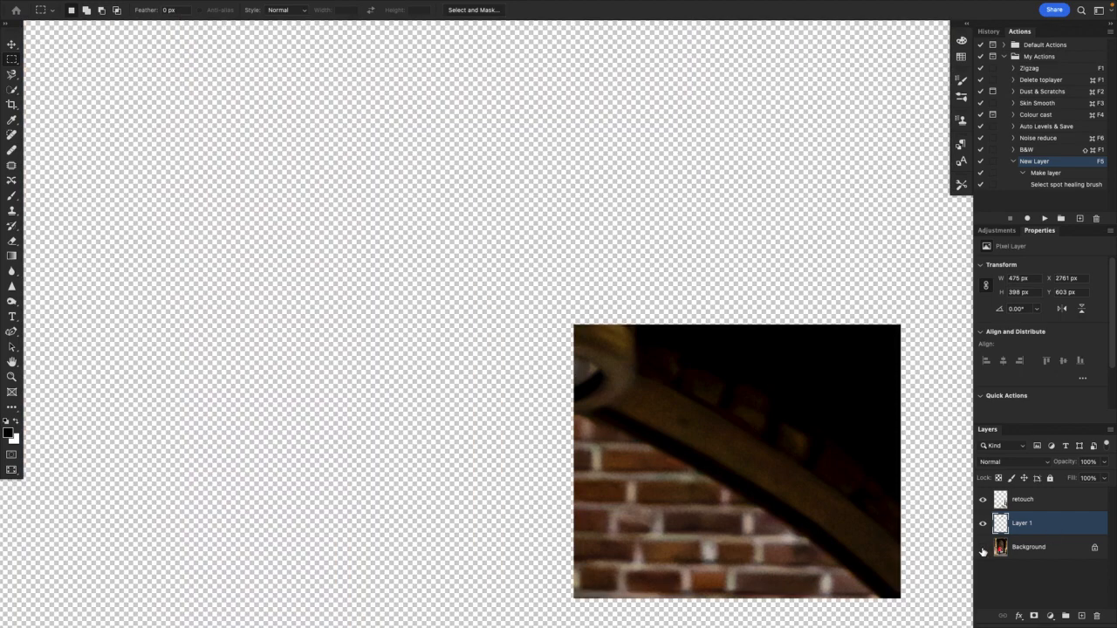
{"action": "left_click", "coordinate": [982, 547]}
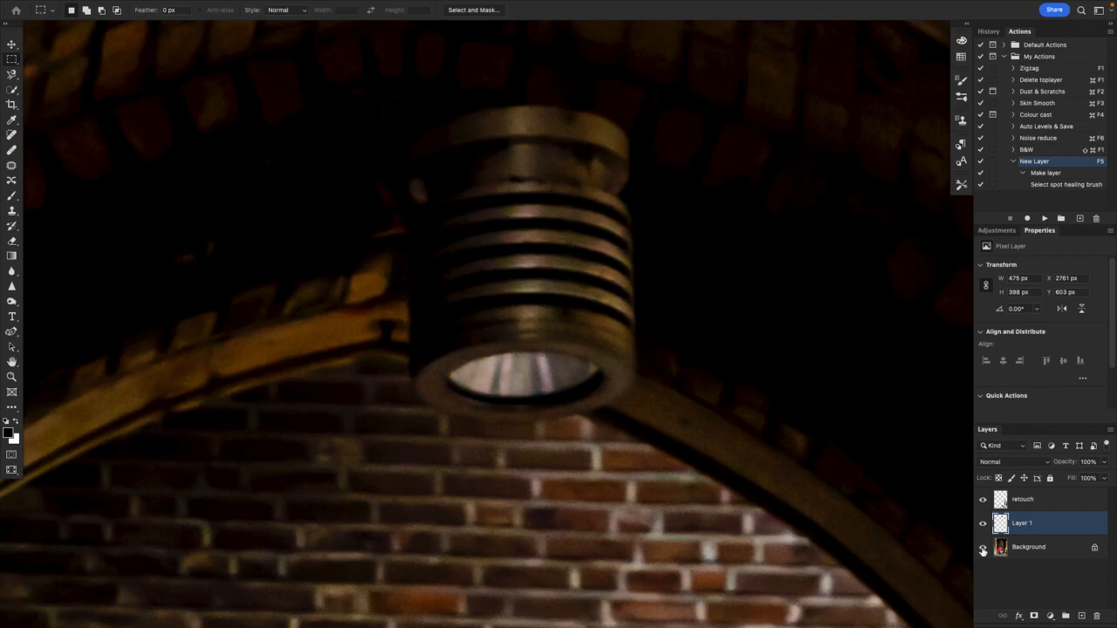
{"action": "left_click", "coordinate": [983, 499]}
{"action": "left_click", "coordinate": [982, 548]}
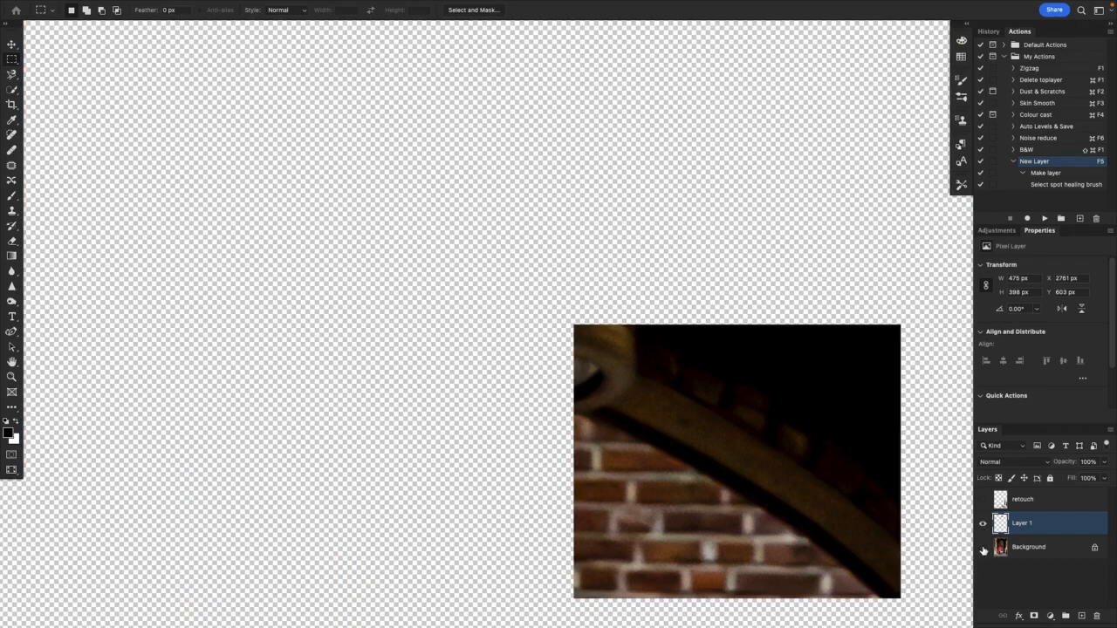
{"action": "left_click", "coordinate": [984, 500]}
{"action": "left_click", "coordinate": [983, 548]}
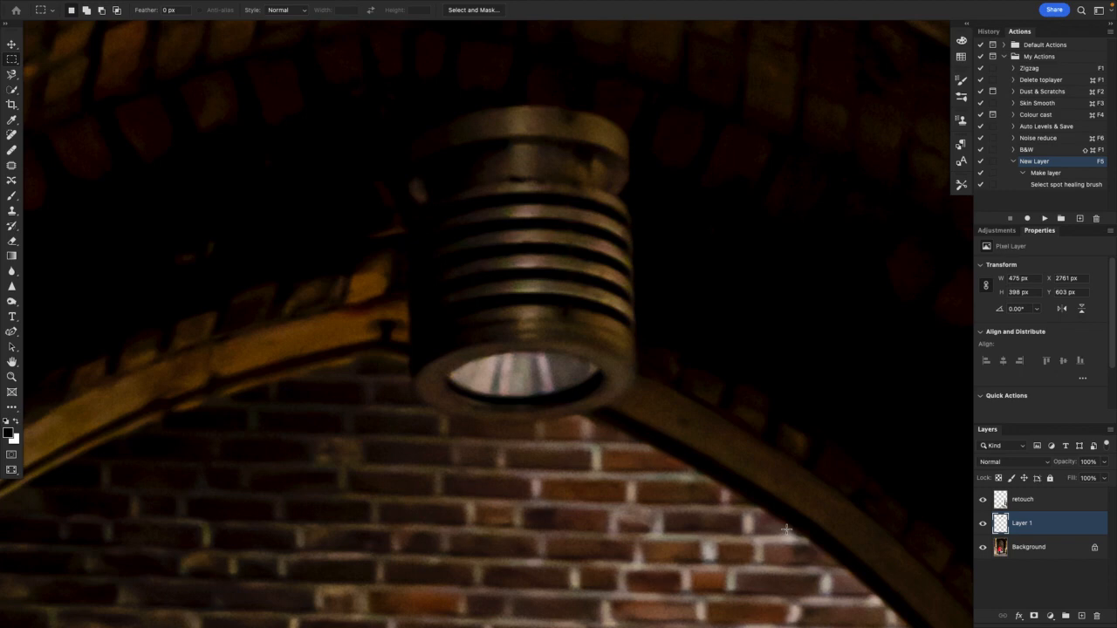
Move the copied arch patch up over the lower half of the lamp and select the entire canvas with Layer 1 active
{"action": "key", "text": "v"}
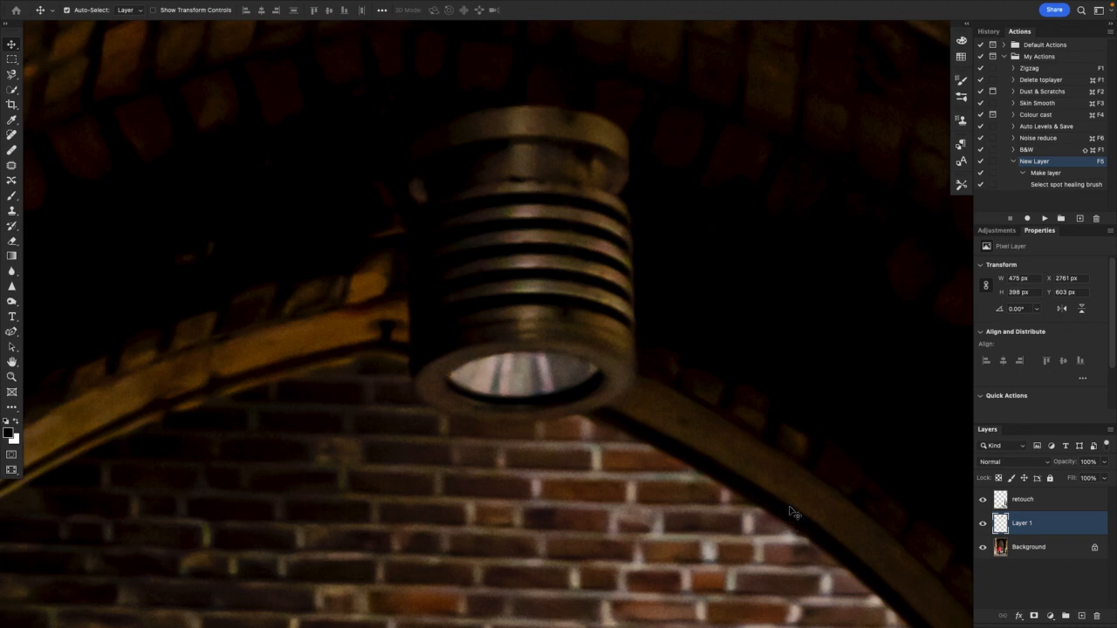
{"action": "left_click_drag", "start_coordinate": [790, 511], "coordinate": [606, 444]}
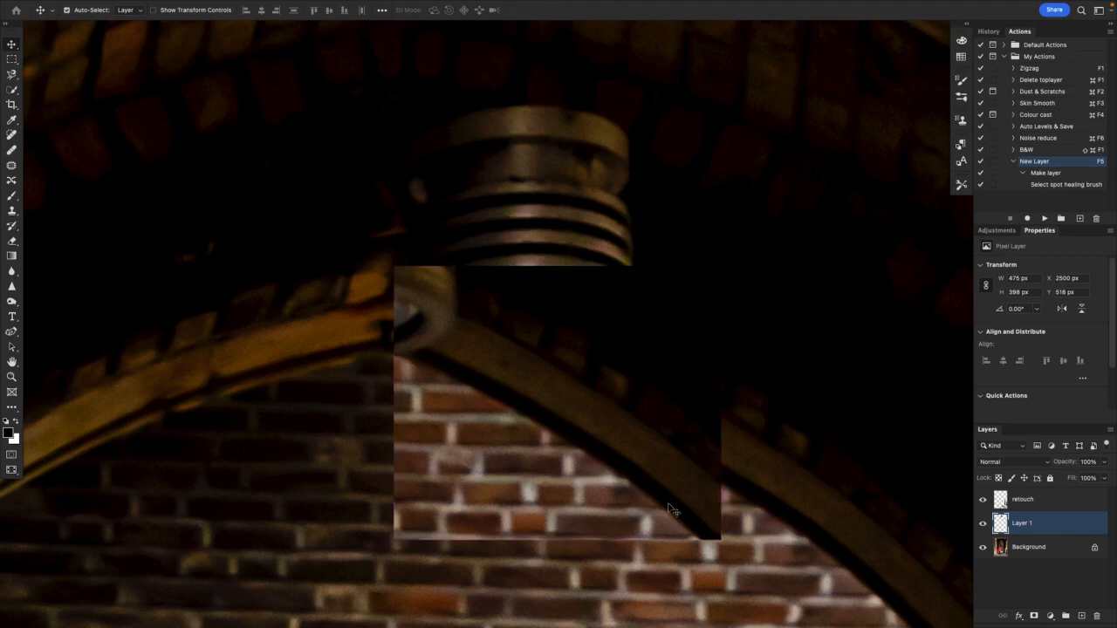
{"action": "key", "text": "ctrl+a"}
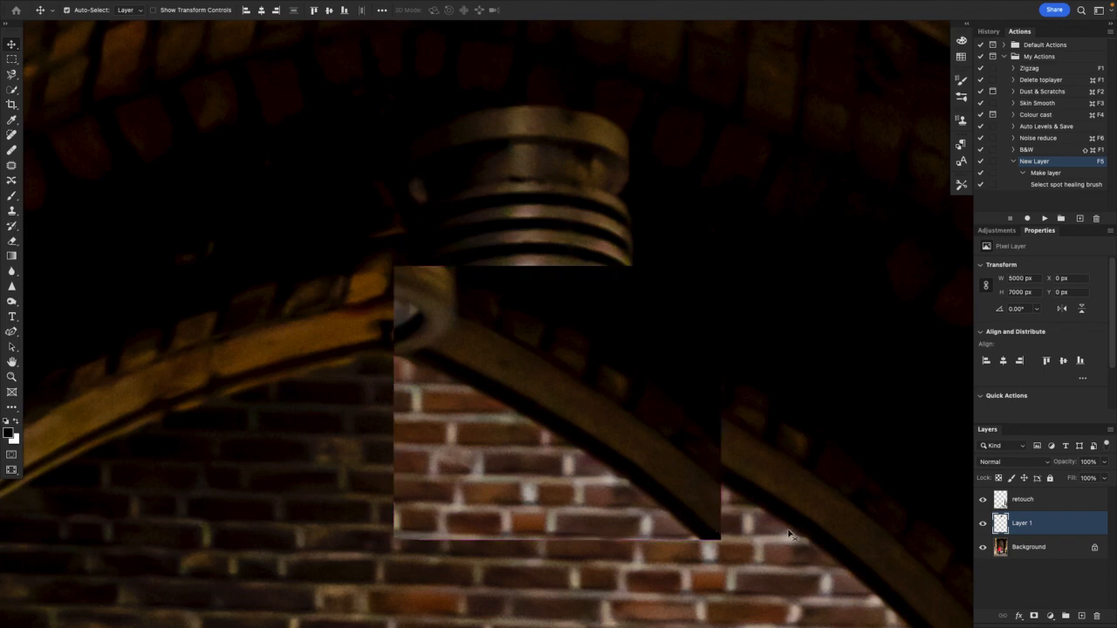
{"action": "left_click", "coordinate": [1056, 550]}
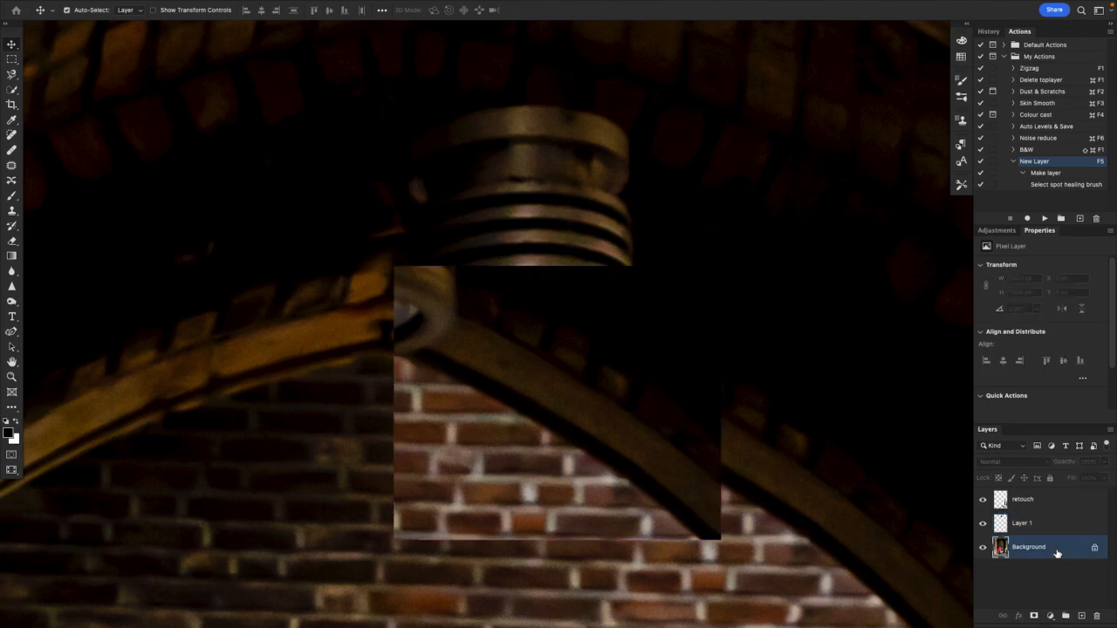
{"action": "left_click", "coordinate": [1053, 527]}
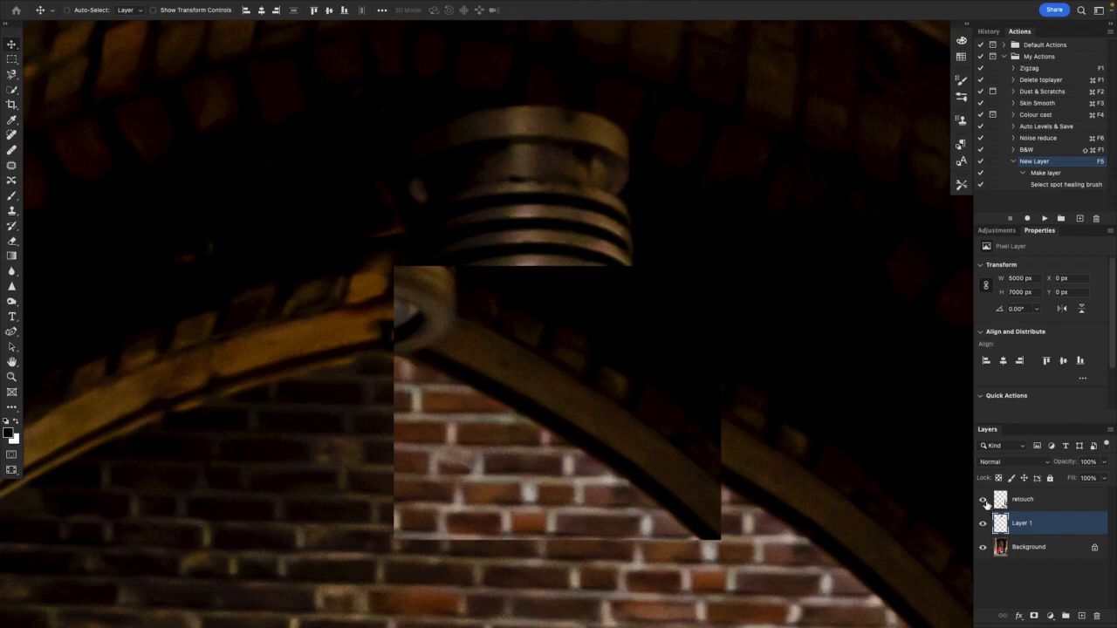
Hide the Background and retouch layers and move the isolated arch patch to about X 2495 px, Y 347 px
{"action": "key", "text": "super+0"}
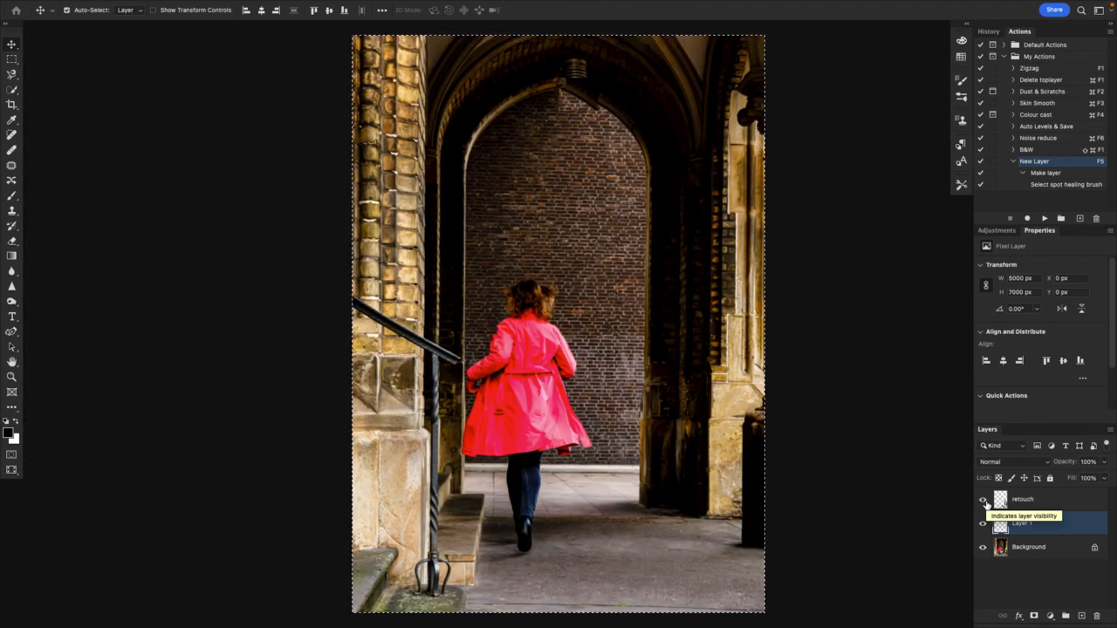
{"action": "left_click", "coordinate": [982, 547]}
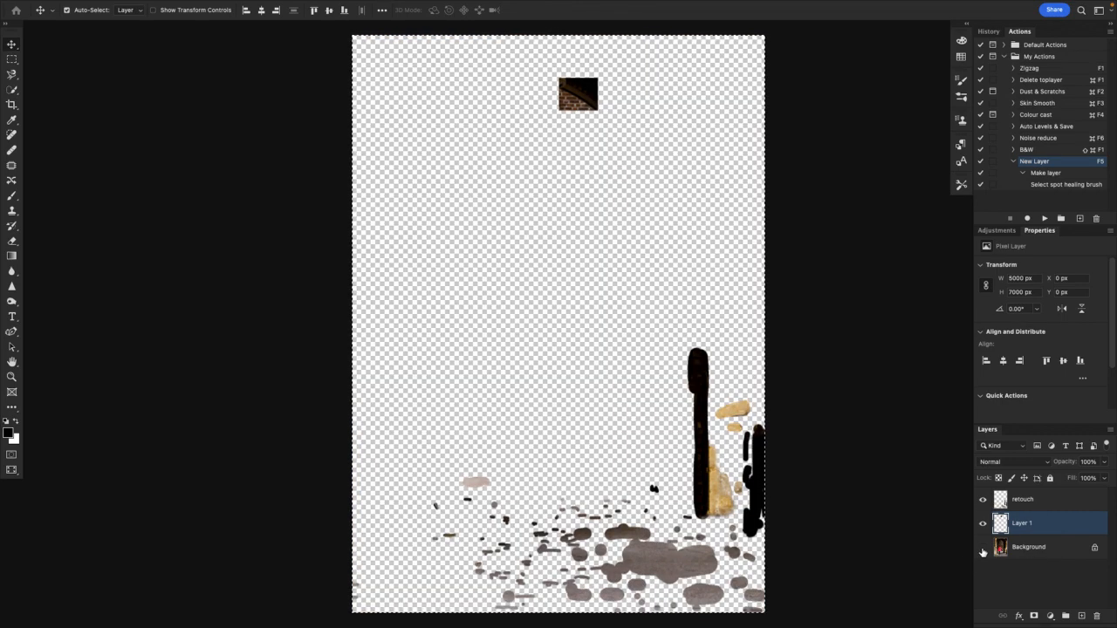
{"action": "left_click", "coordinate": [982, 499]}
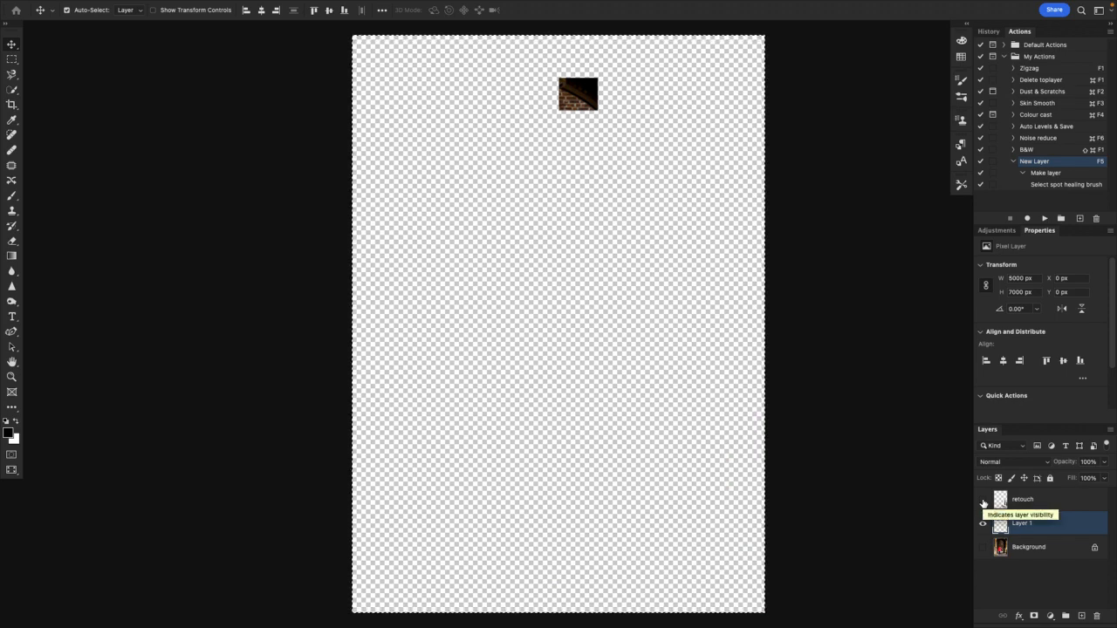
{"action": "left_click_drag", "start_coordinate": [584, 106], "coordinate": [583, 106]}
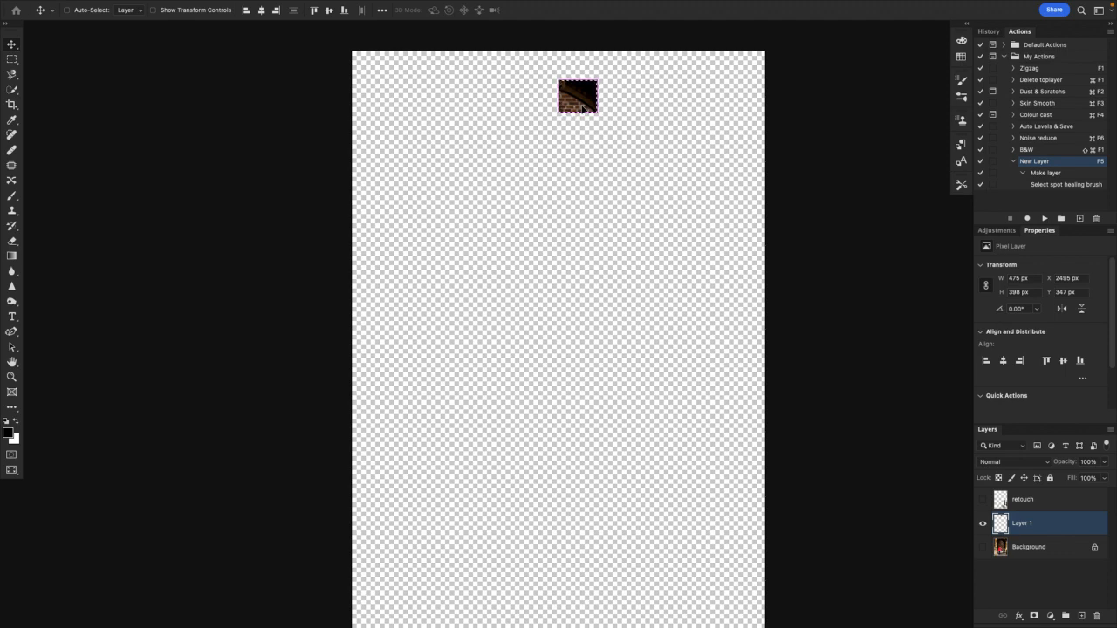
Revert the document history to the Layer Via Copy state, undoing the patch moves and canvas selections
{"action": "key", "text": "super+z"}
{"action": "key", "text": "super+shift+z"}
{"action": "key", "text": "super+z"}
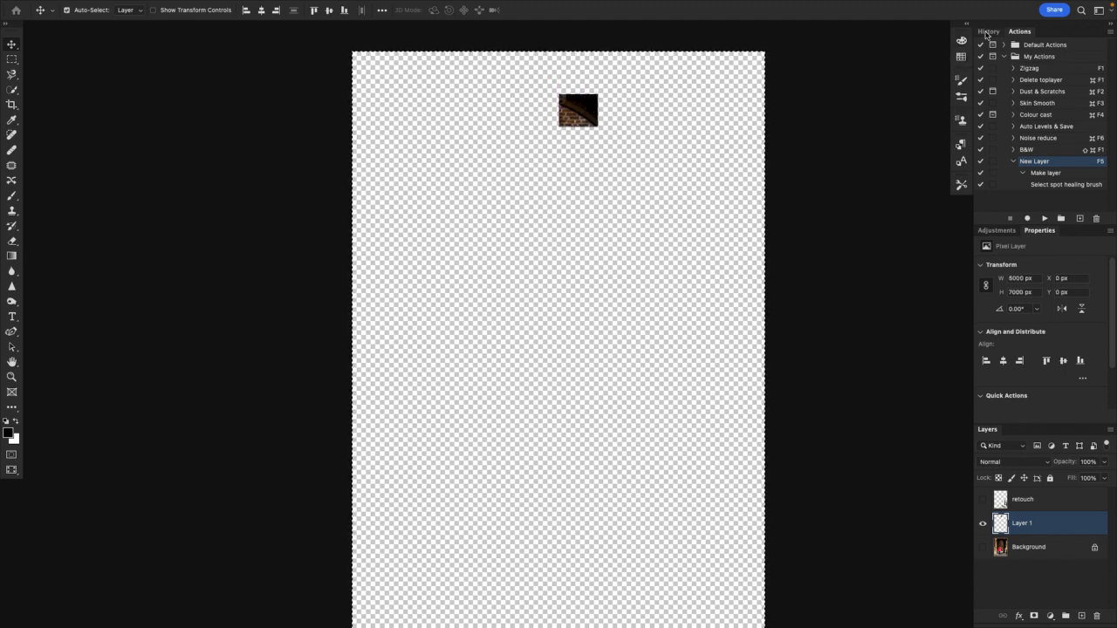
{"action": "left_click", "coordinate": [986, 32]}
{"action": "key", "text": "super+z"}
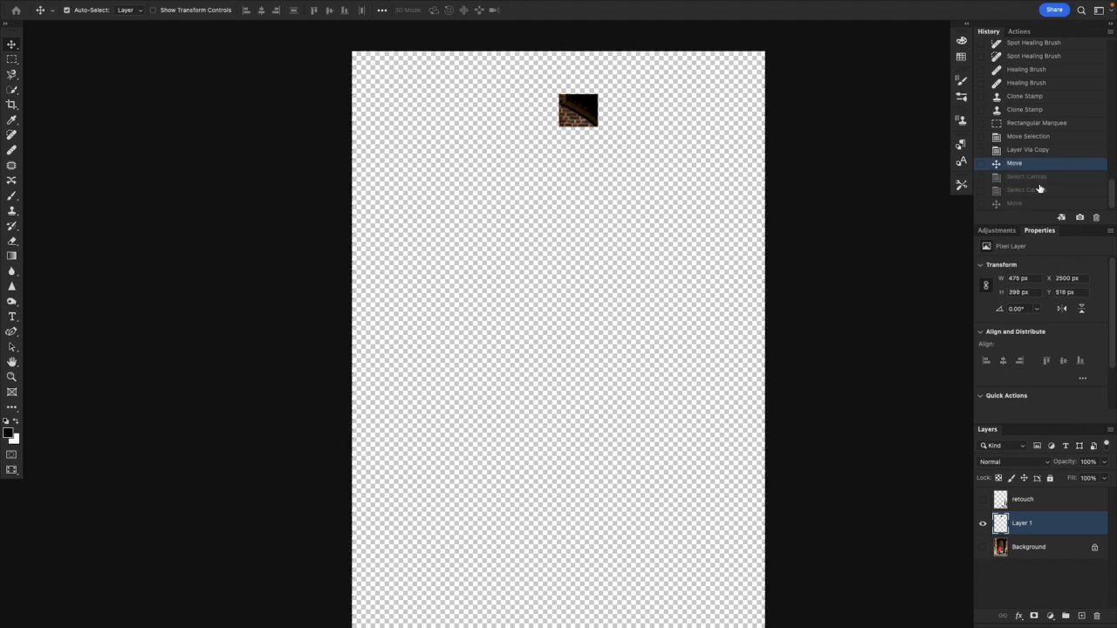
{"action": "left_click", "coordinate": [1028, 151]}
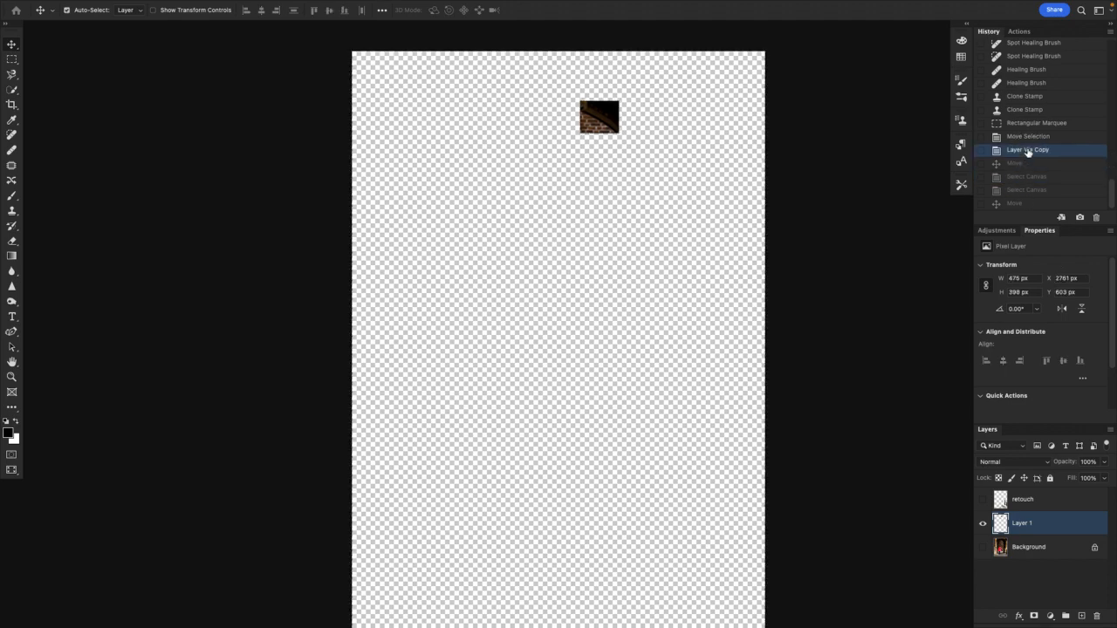
Show the retouch and Background layers again and select the entire canvas with Layer 1 active
{"action": "left_click", "coordinate": [983, 500]}
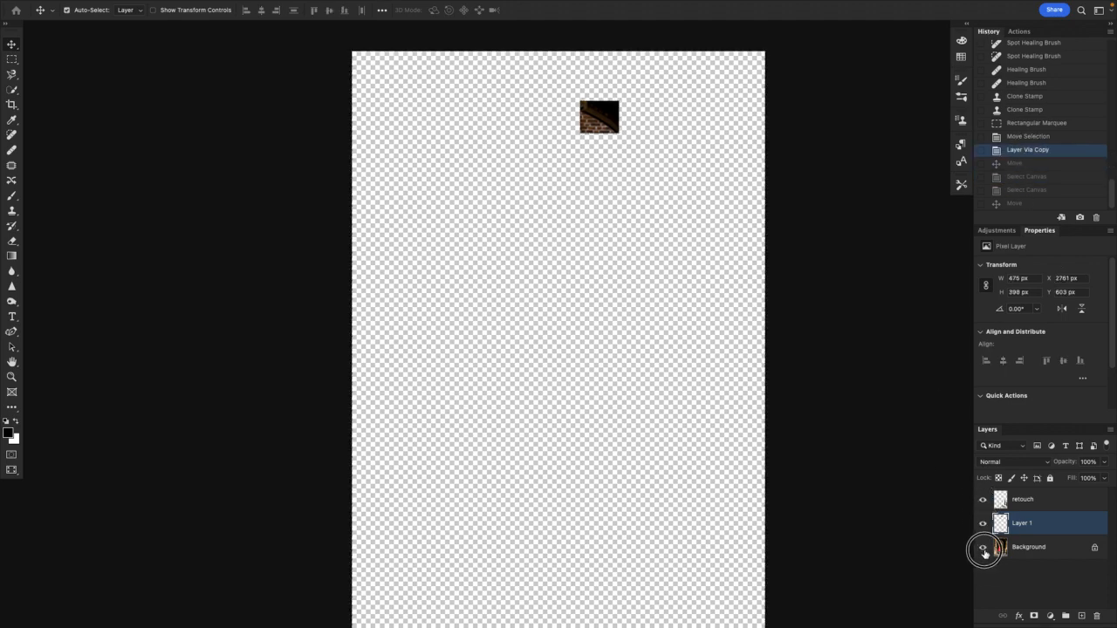
{"action": "left_click", "coordinate": [982, 547]}
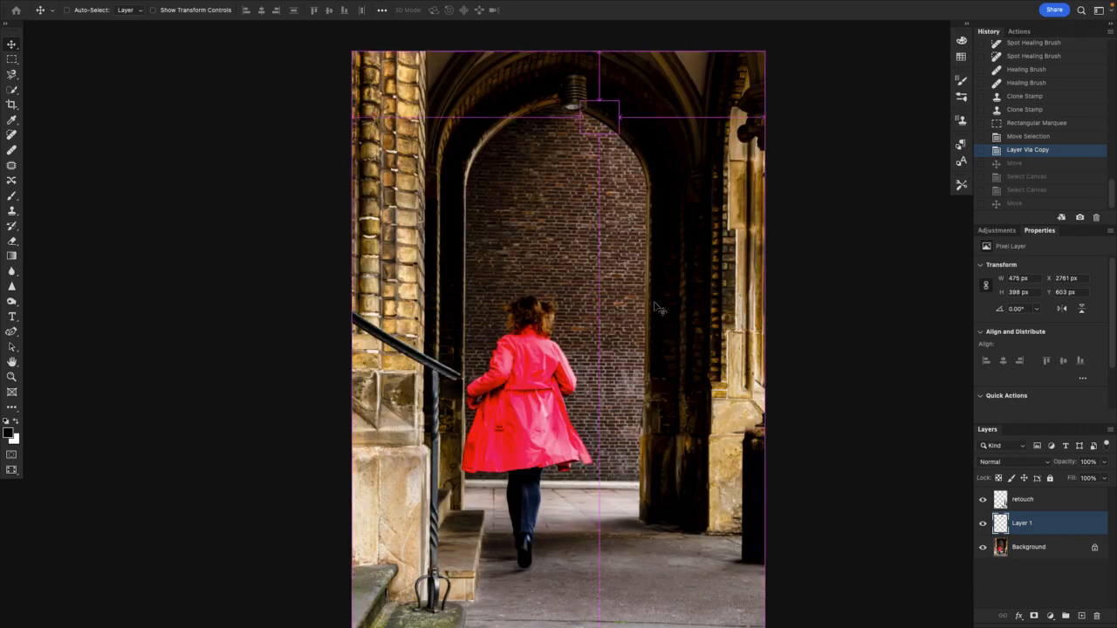
{"action": "key", "text": "super+a"}
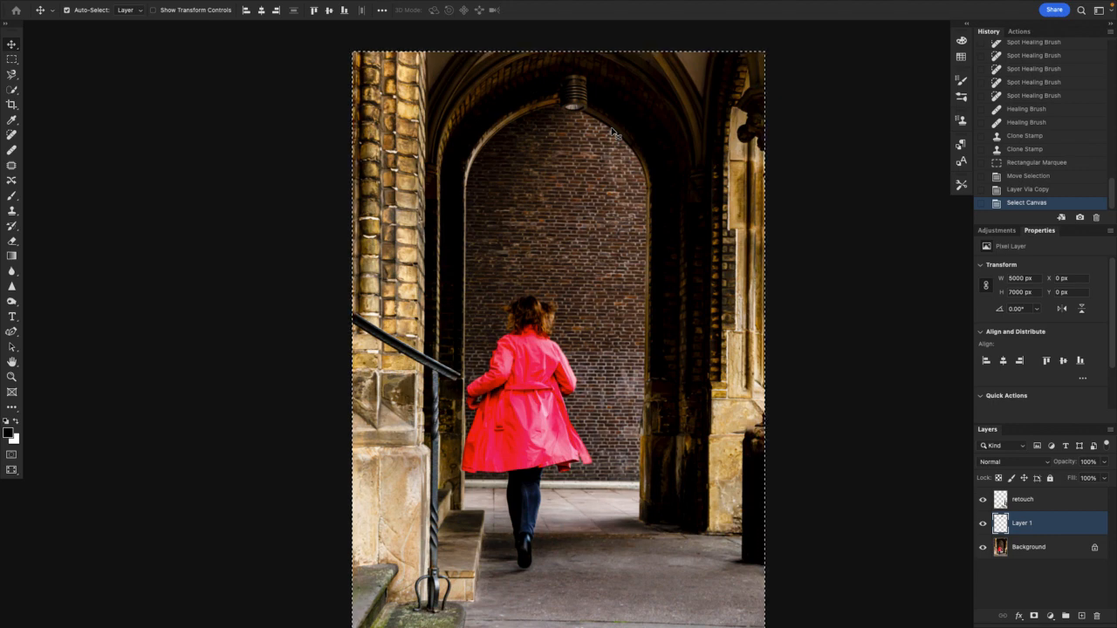
Deselect the canvas and get a close view of the lamp and the copied arch patch
{"action": "key", "text": "super"}
{"action": "key", "text": "super+d"}
{"action": "left_click", "coordinate": [544, 83]}
{"action": "left_click_drag", "start_coordinate": [543, 83], "coordinate": [620, 271]}
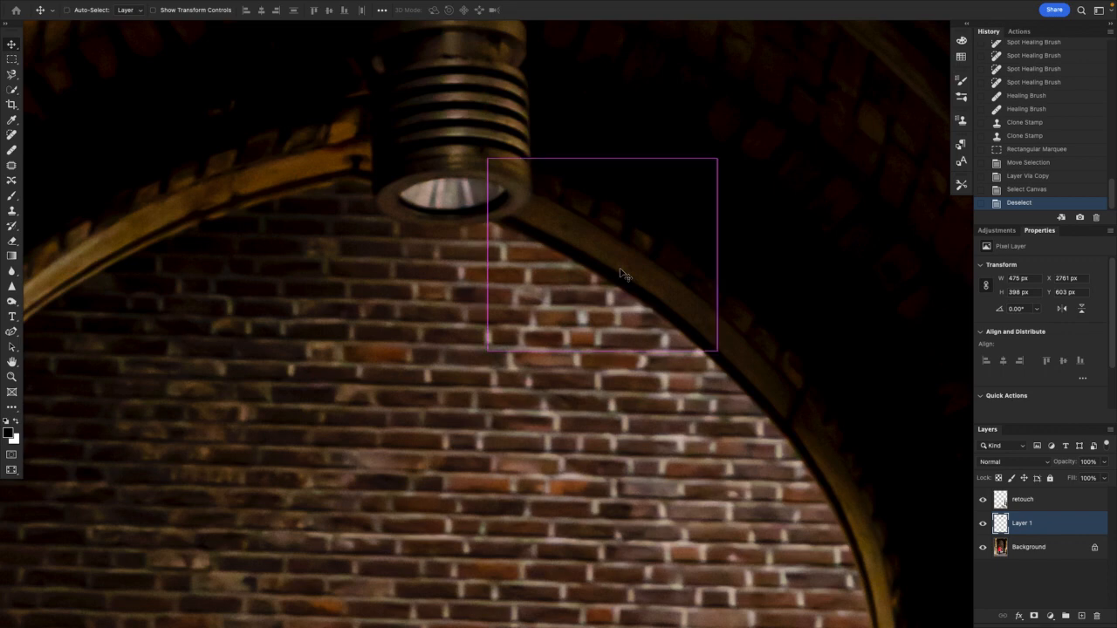
{"action": "right_click", "coordinate": [620, 274]}
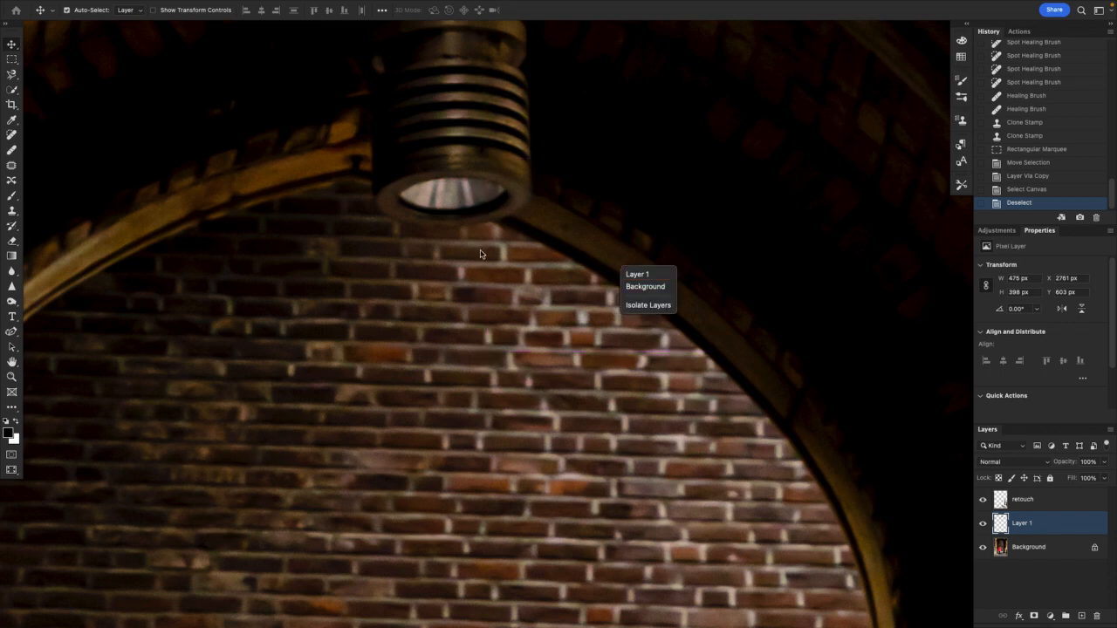
{"action": "left_click", "coordinate": [480, 253]}
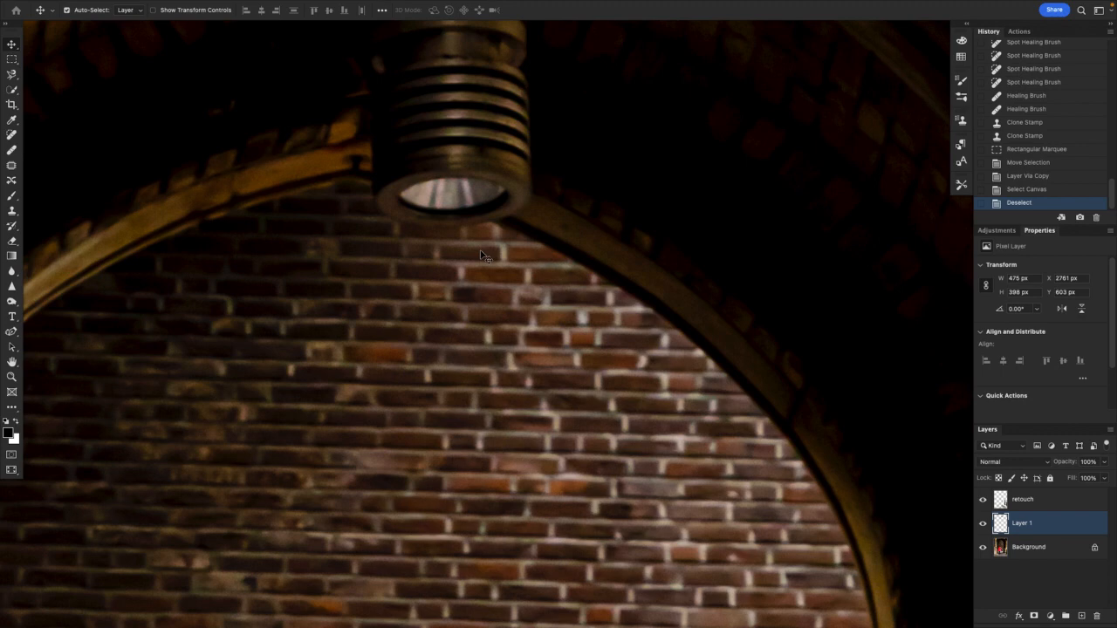
{"action": "key", "text": "ctrl+t"}
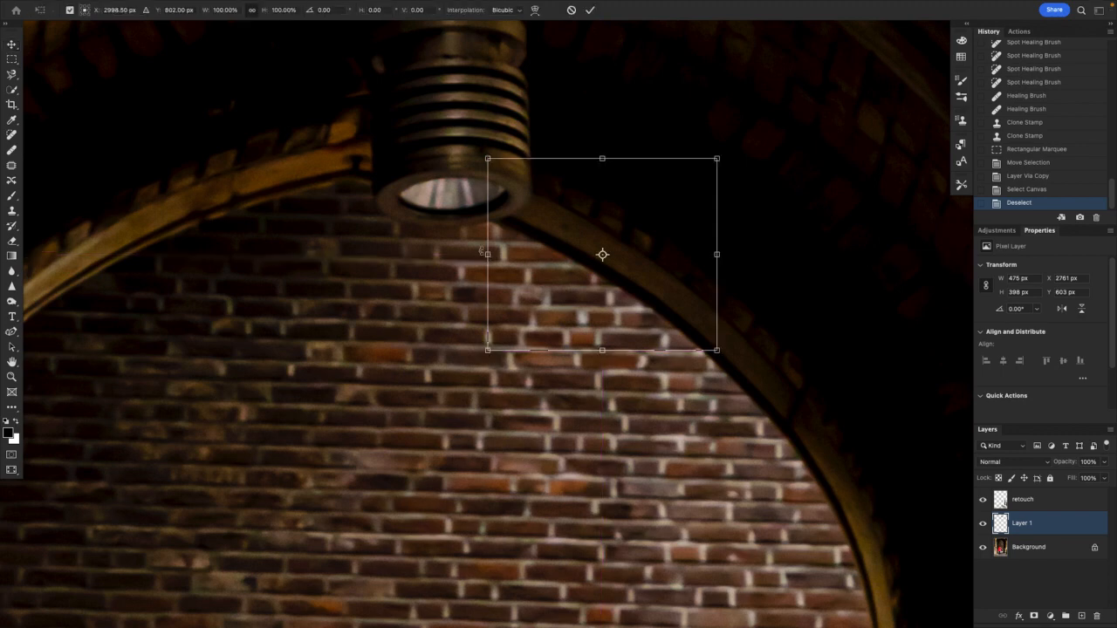
{"action": "key", "text": "Escape"}
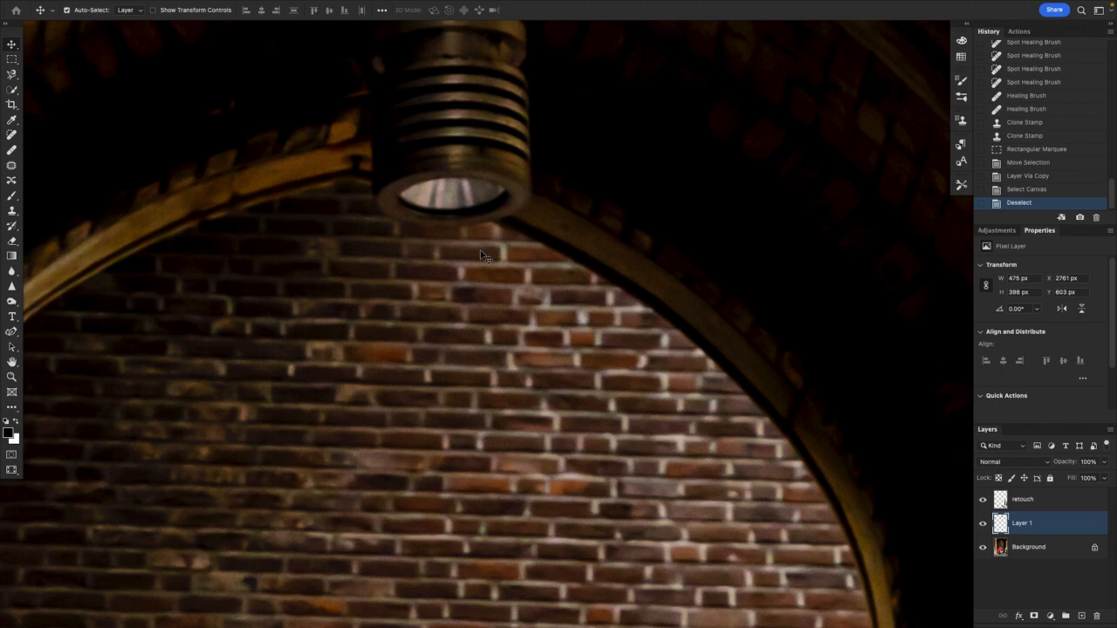
Try a Free Transform on the arch patch, moving it over the lamp's lower half and rotating it -11°
{"action": "key", "text": "ctrl"}
{"action": "key", "text": "ctrl+t"}
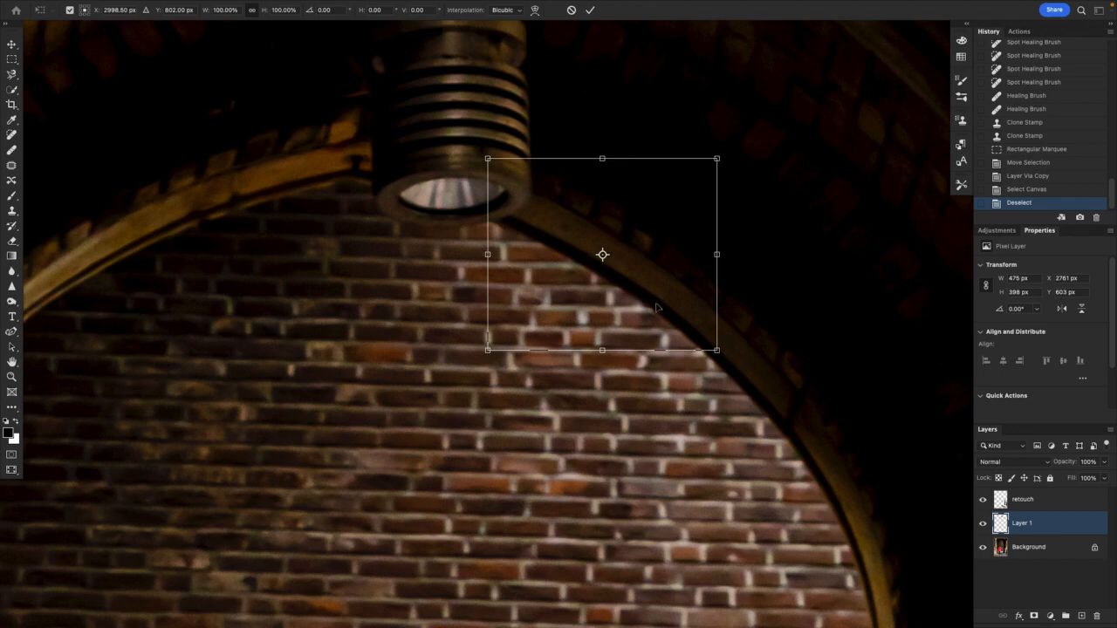
{"action": "scroll", "coordinate": [659, 308], "scroll_direction": "right", "scroll_amount": 2}
{"action": "left_click_drag", "start_coordinate": [656, 304], "coordinate": [514, 237]}
{"action": "left_click_drag", "start_coordinate": [547, 316], "coordinate": [582, 293]}
{"action": "left_click_drag", "start_coordinate": [466, 242], "coordinate": [463, 245]}
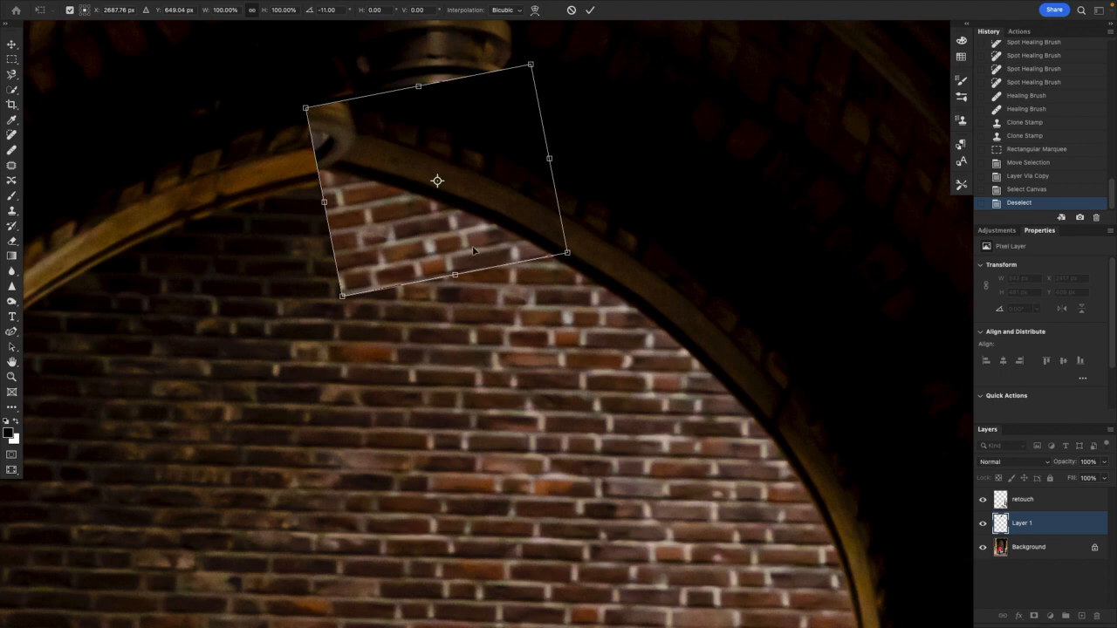
{"action": "scroll", "coordinate": [585, 144], "scroll_direction": "up", "scroll_amount": 3}
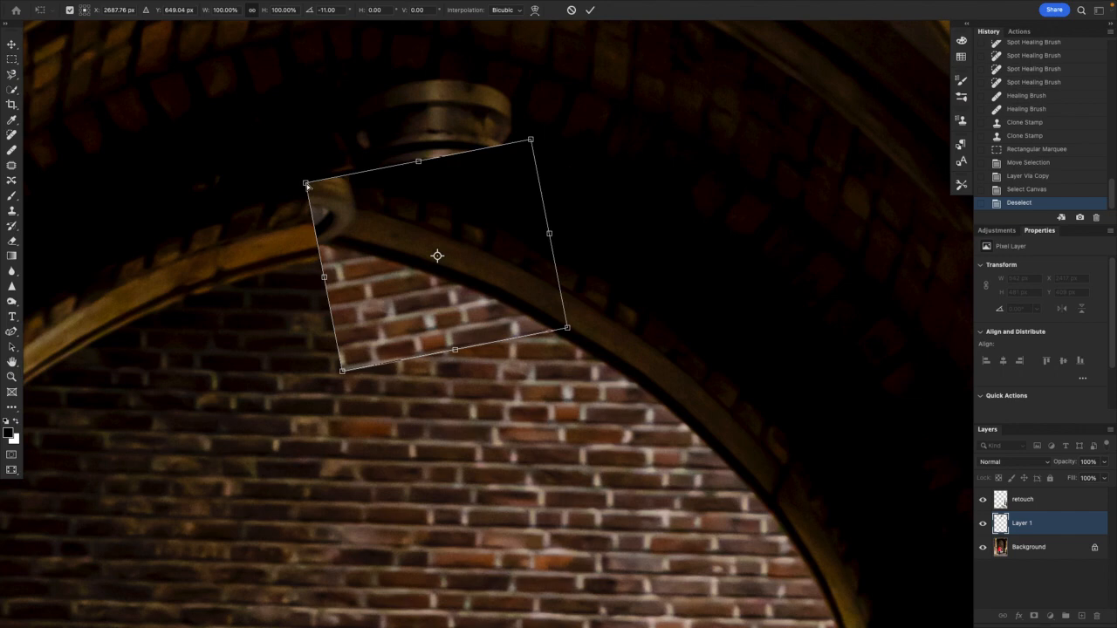
{"action": "left_click_drag", "start_coordinate": [305, 185], "coordinate": [308, 195]}
{"action": "key", "text": "Escape"}
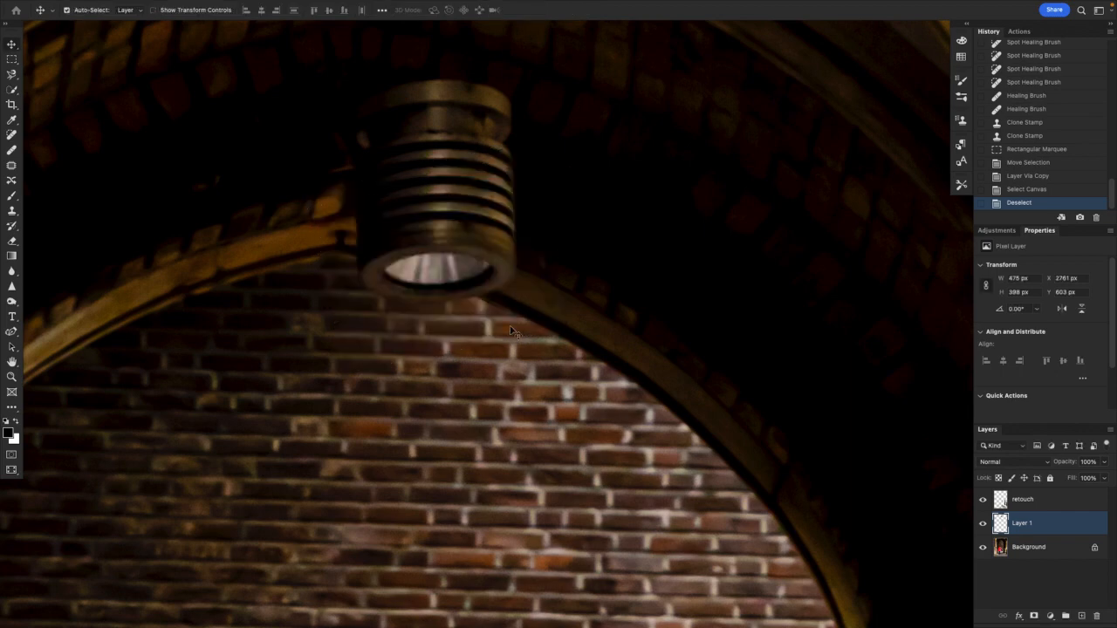
Toggle the Background layer's visibility off and on, and switch to a screen mode that includes the menu bar
{"action": "left_click", "coordinate": [983, 548]}
{"action": "left_click", "coordinate": [983, 548]}
{"action": "key", "text": "f"}
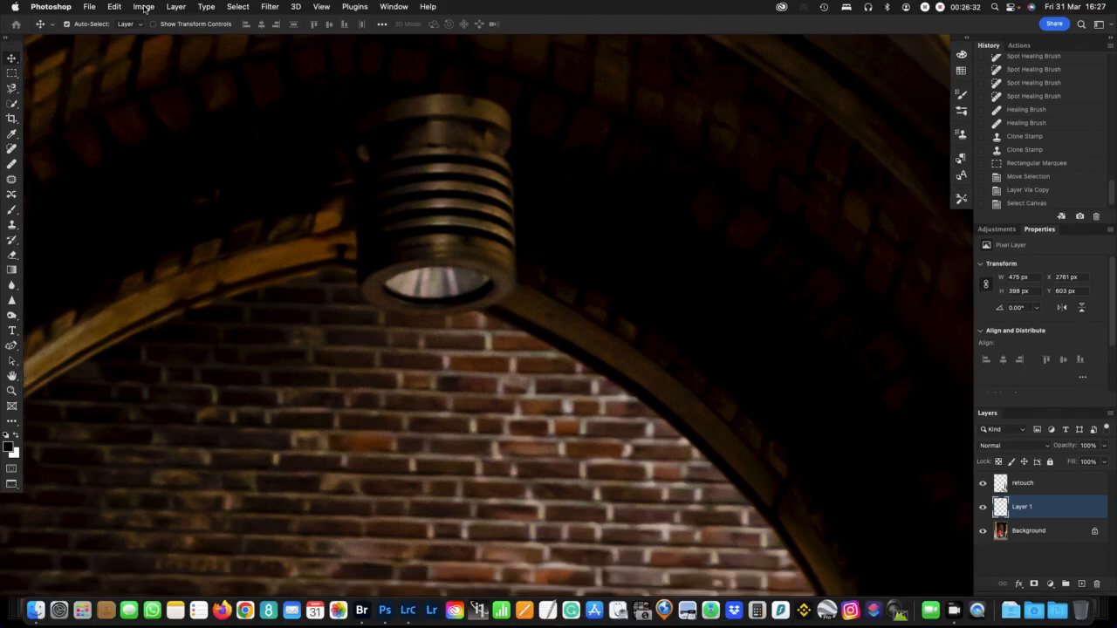
Try a custom Warp on the arch patch in Layer 1 and undo the first mesh adjustment
{"action": "left_click", "coordinate": [116, 8]}
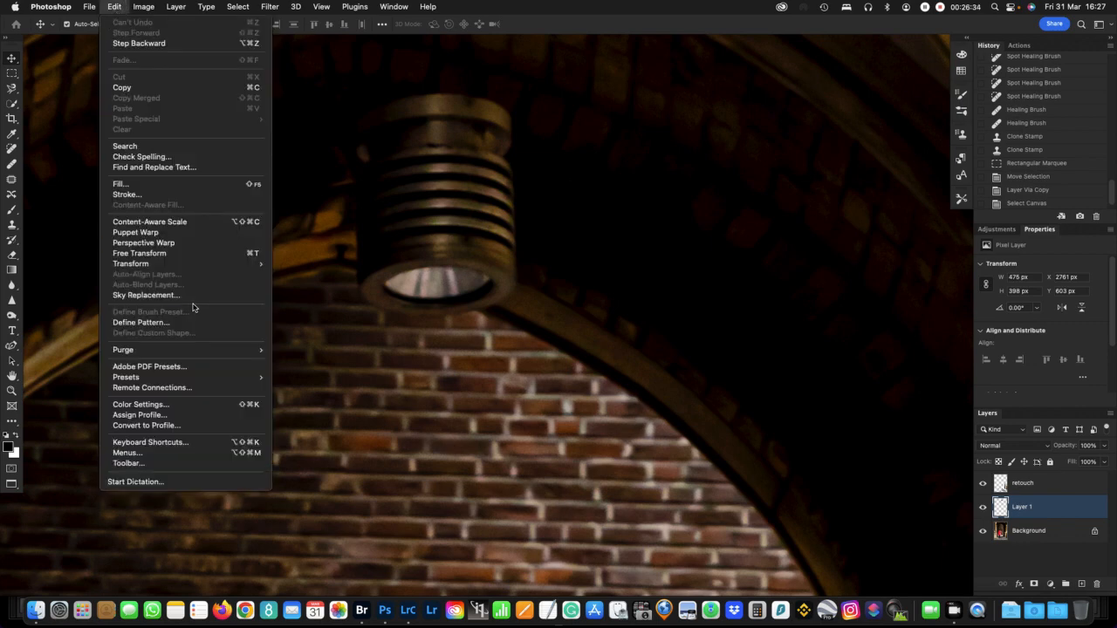
{"action": "mouse_move", "coordinate": [205, 267]}
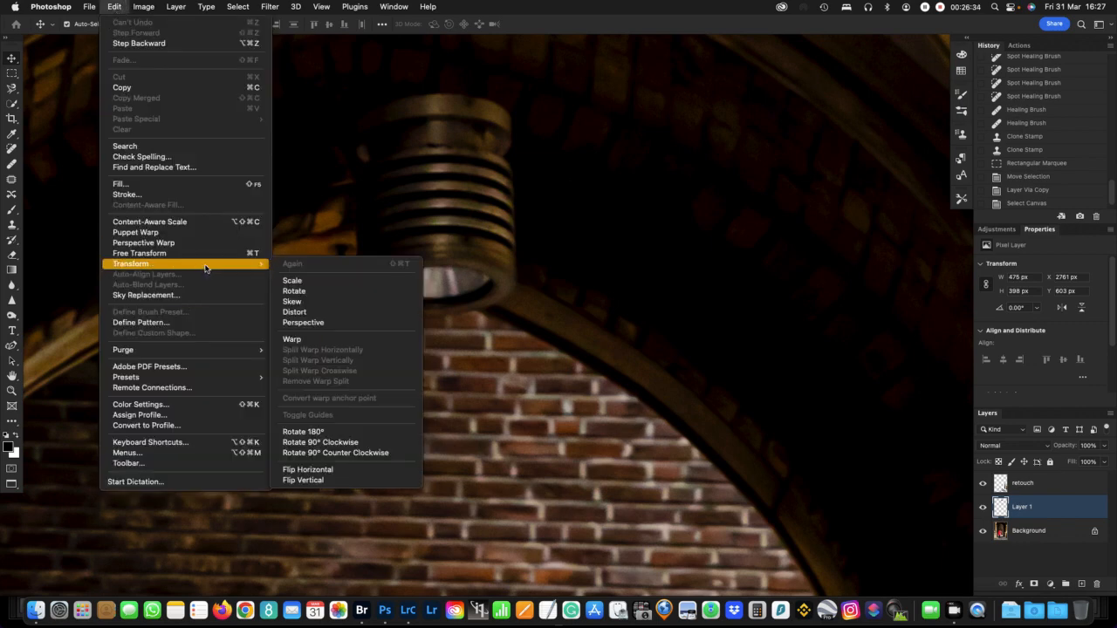
{"action": "left_click", "coordinate": [404, 344]}
{"action": "left_click", "coordinate": [391, 341]}
{"action": "mouse_move", "coordinate": [585, 341]}
{"action": "left_mouse_down"}
{"action": "mouse_move", "coordinate": [571, 331]}
{"action": "mouse_move", "coordinate": [584, 343]}
{"action": "left_mouse_up"}
{"action": "key", "text": "super+z"}
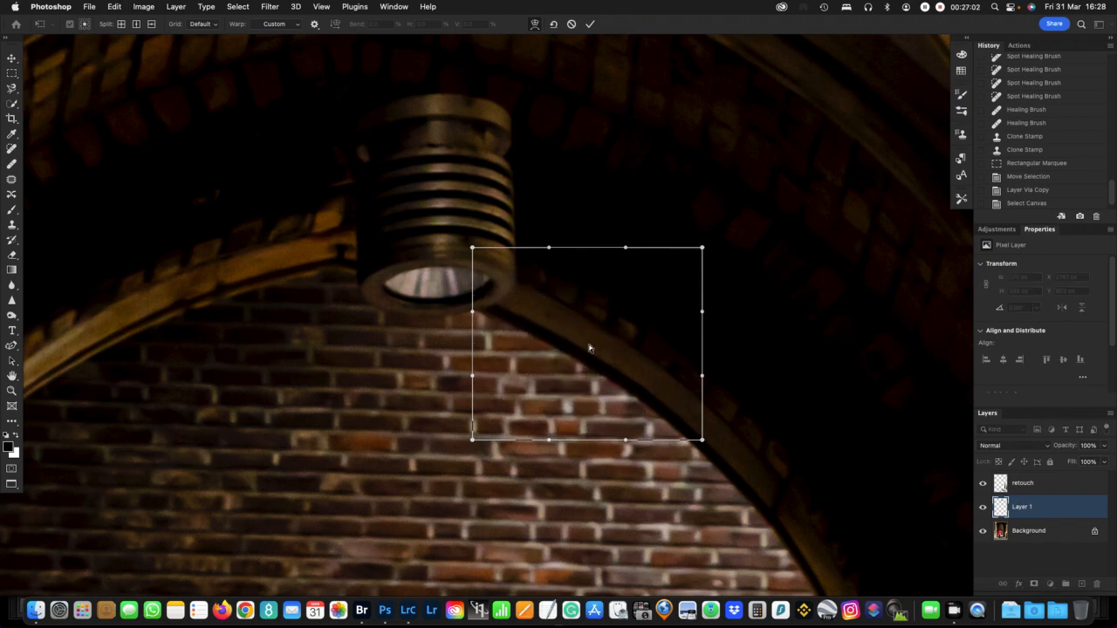
Try splitting the patch's warp grid crosswise at the arch edge, then abandon the warp
{"action": "left_click", "coordinate": [569, 333], "text": "alt"}
{"action": "left_click_drag", "start_coordinate": [606, 368], "coordinate": [546, 328]}
{"action": "key", "text": "super+z"}
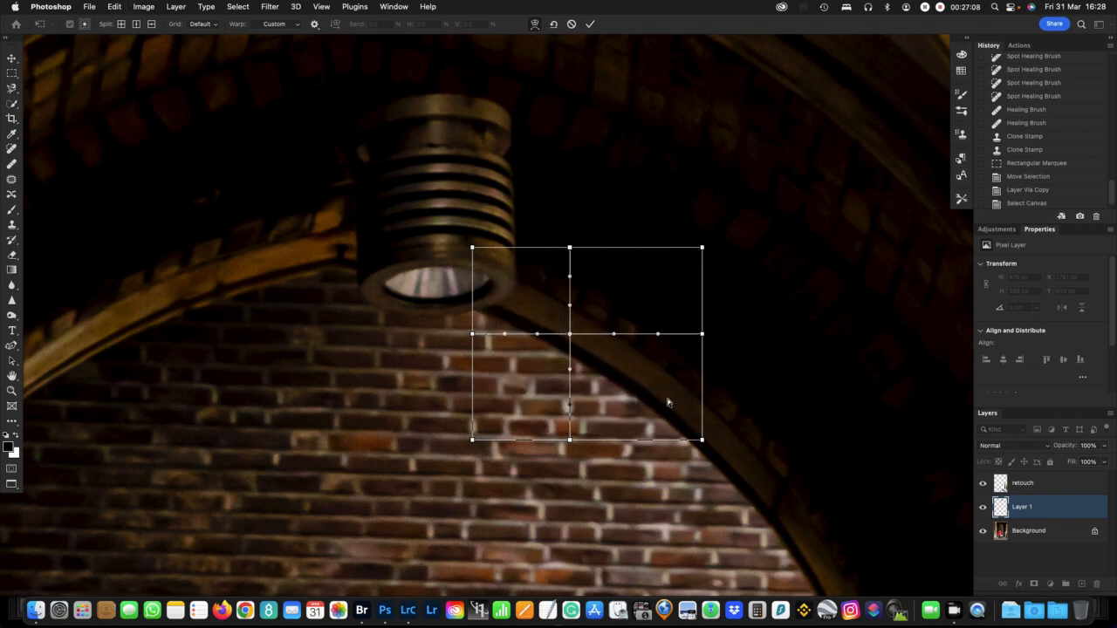
{"action": "left_click_drag", "start_coordinate": [666, 396], "coordinate": [633, 360]}
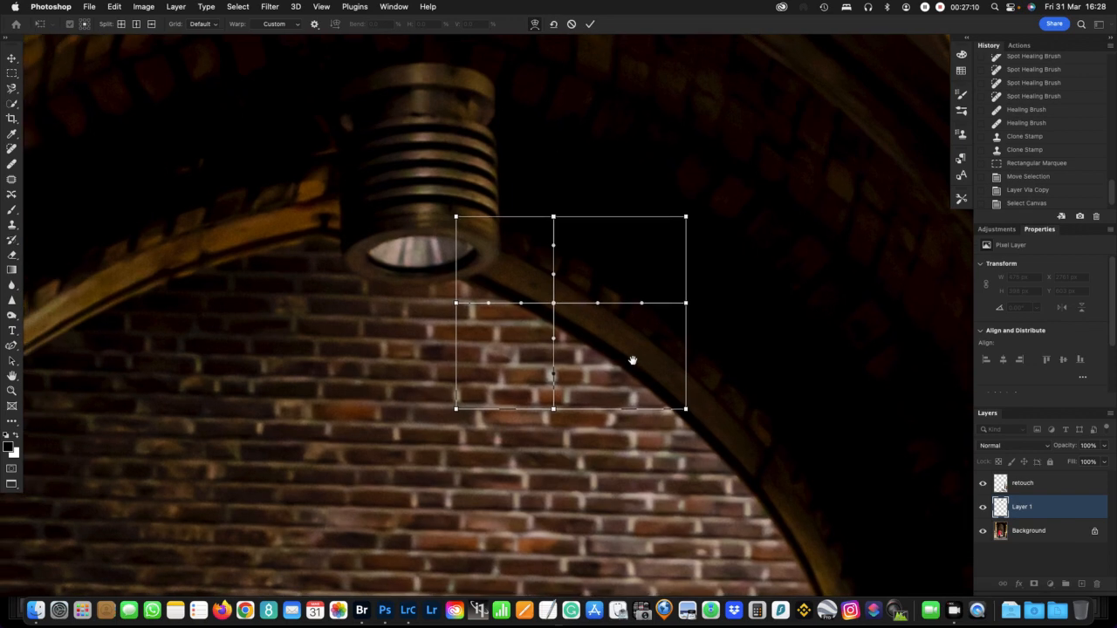
{"action": "left_click", "coordinate": [555, 322], "text": "alt"}
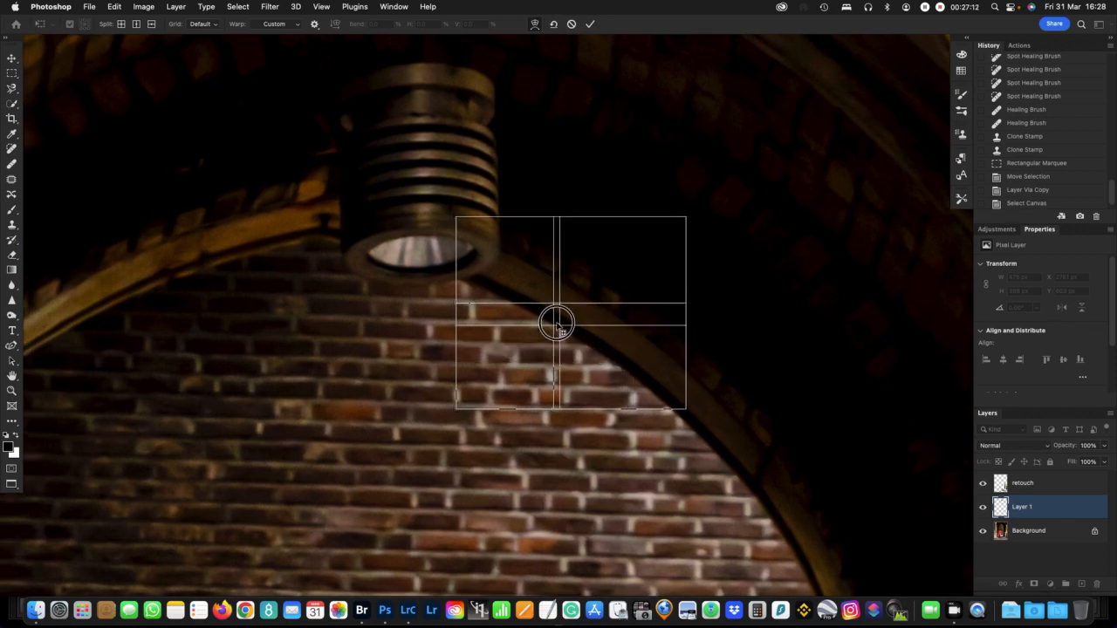
{"action": "left_click_drag", "start_coordinate": [596, 350], "coordinate": [549, 331]}
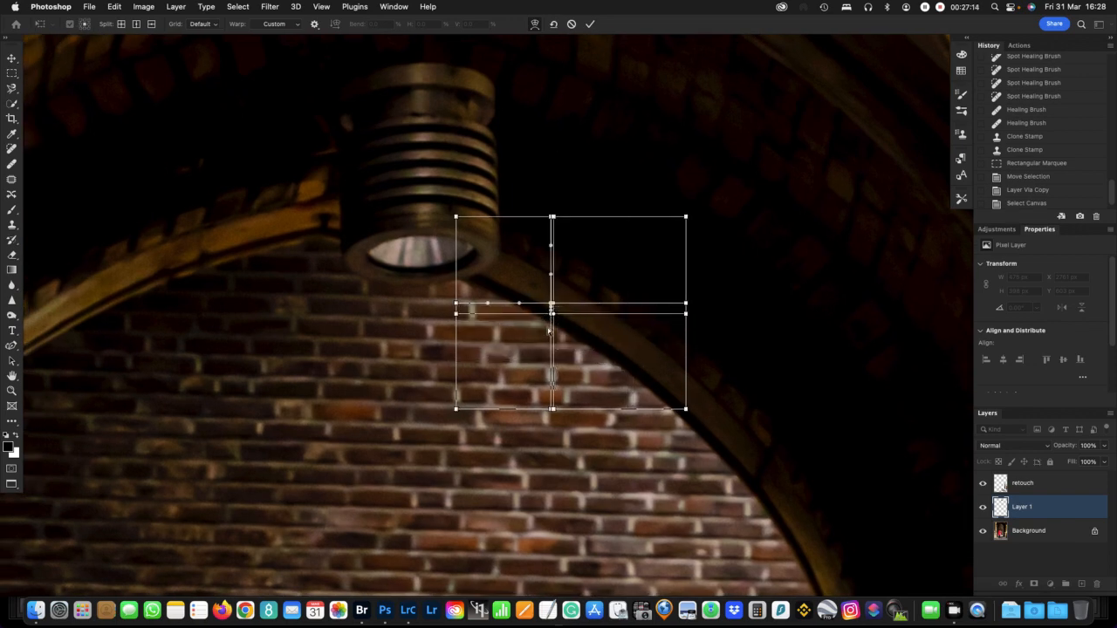
{"action": "key", "text": "Escape"}
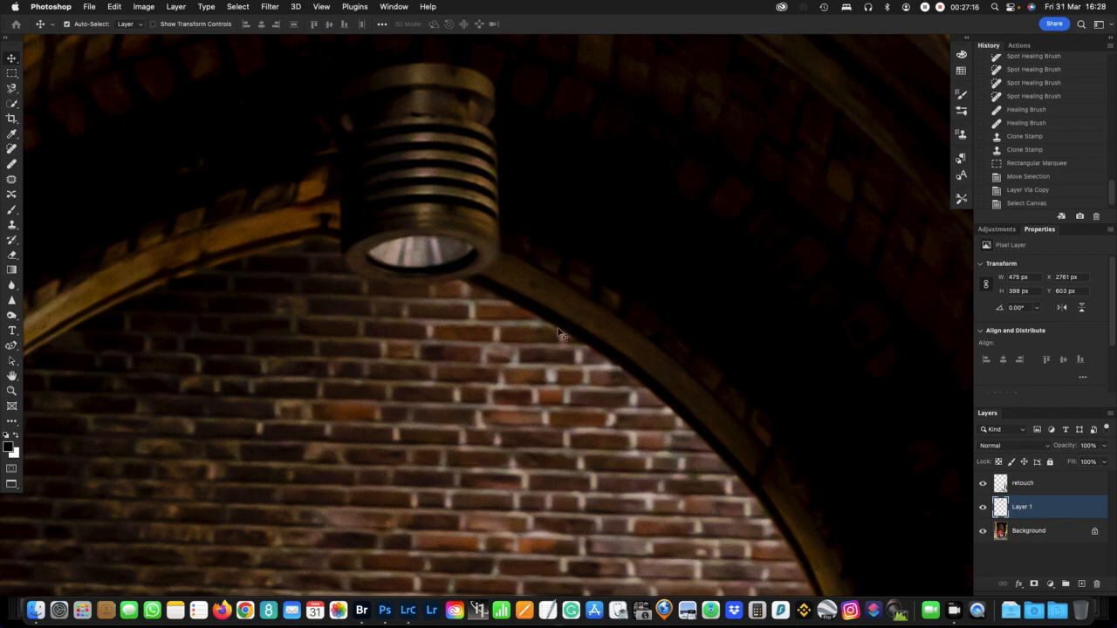
Move the arch patch over the lamp's lower half to X 2503 px, Y 505 px, and try distorting its right-hand corners
{"action": "left_click_drag", "start_coordinate": [591, 326], "coordinate": [471, 286]}
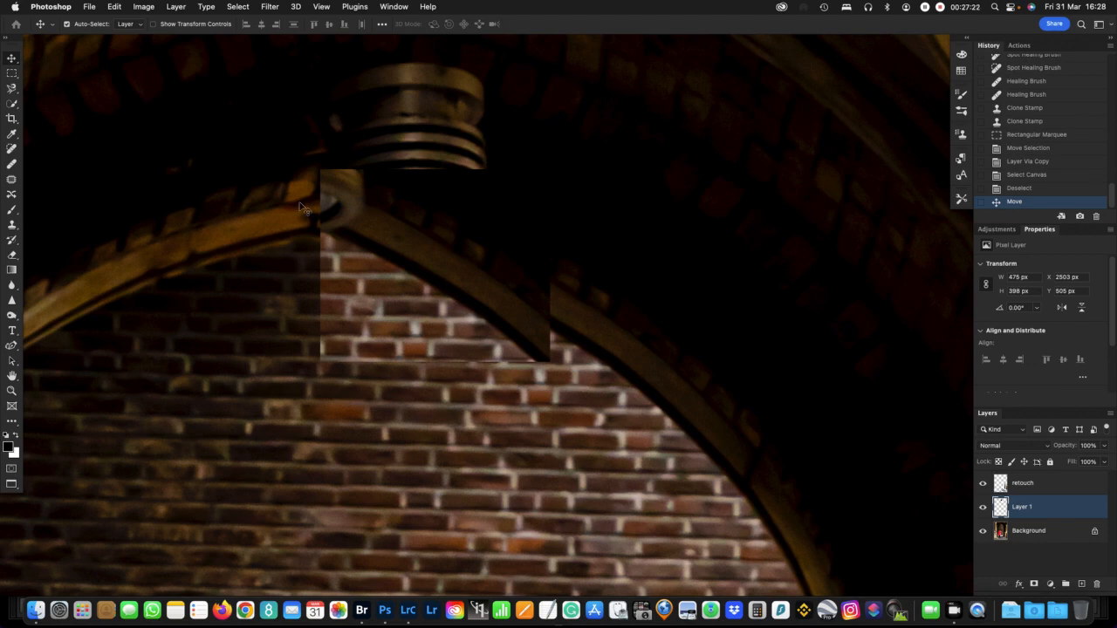
{"action": "left_click", "coordinate": [114, 7]}
{"action": "mouse_move", "coordinate": [89, 7]}
{"action": "mouse_move", "coordinate": [124, 9]}
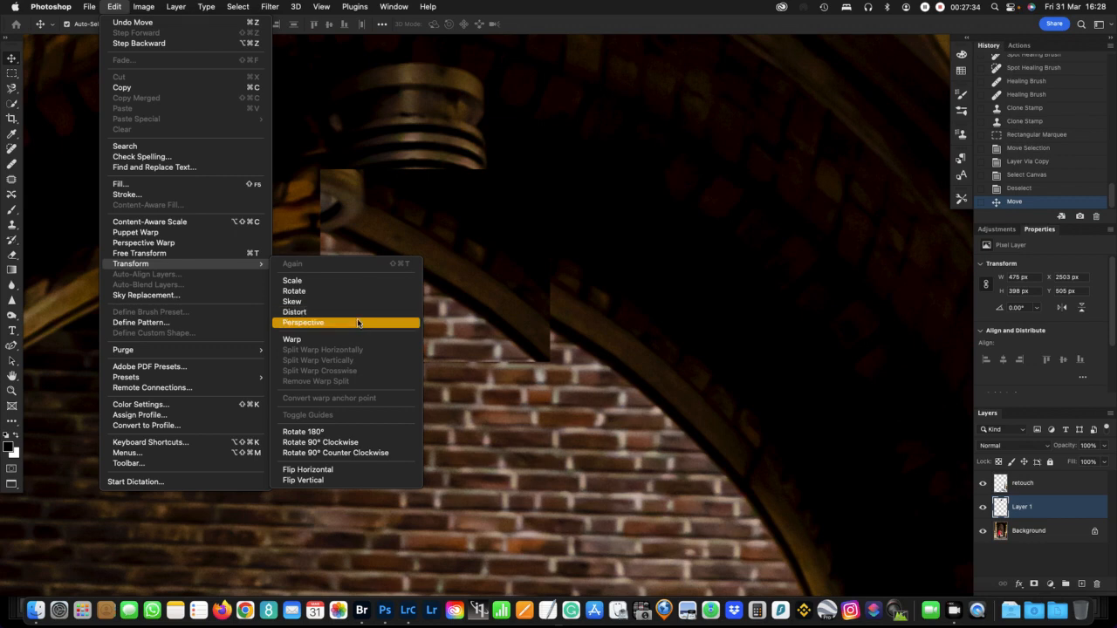
{"action": "left_click", "coordinate": [357, 323]}
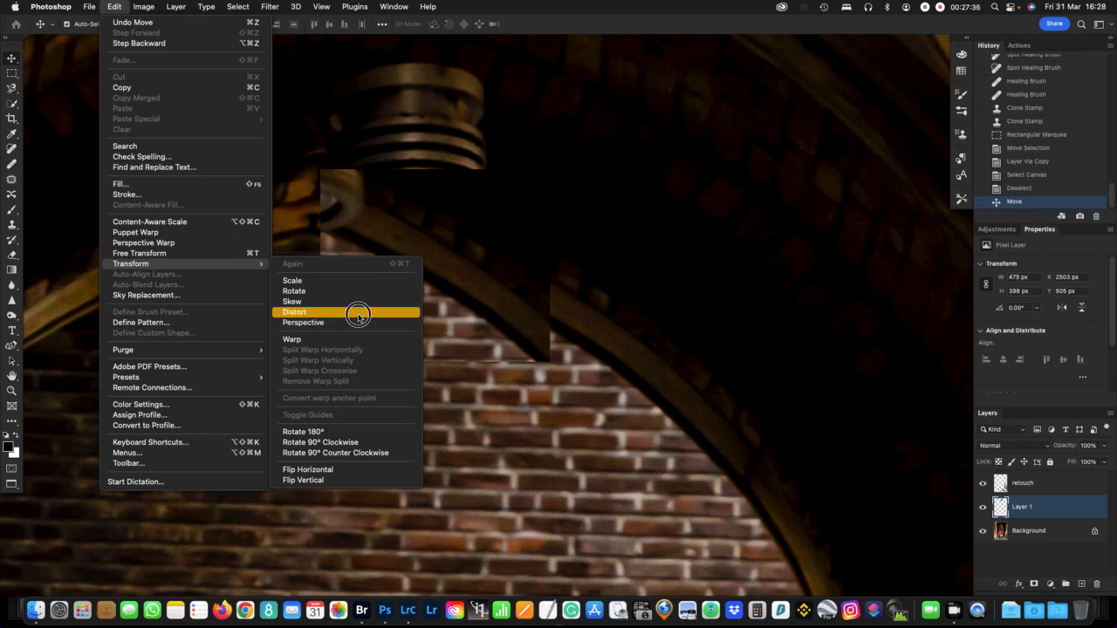
{"action": "mouse_move", "coordinate": [550, 363]}
{"action": "left_mouse_down"}
{"action": "mouse_move", "coordinate": [560, 321]}
{"action": "mouse_move", "coordinate": [561, 348]}
{"action": "left_mouse_up"}
{"action": "left_click_drag", "start_coordinate": [551, 173], "coordinate": [552, 142]}
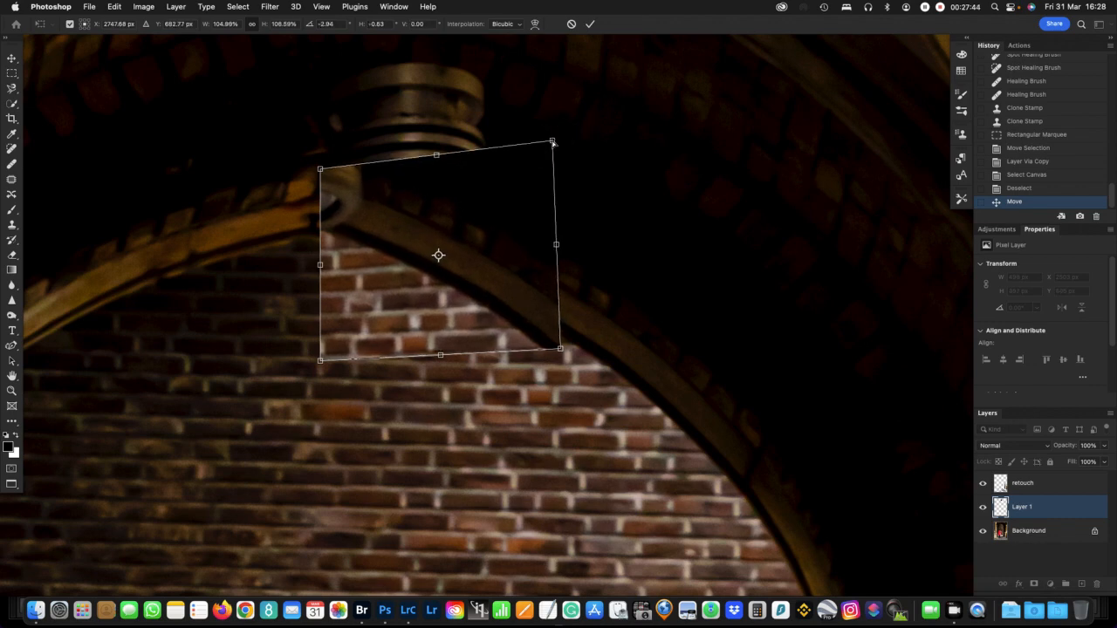
{"action": "key", "text": "Escape"}
Try warping the repositioned arch patch to follow the curve of the arch, then cancel the warp
{"action": "left_click", "coordinate": [112, 6]}
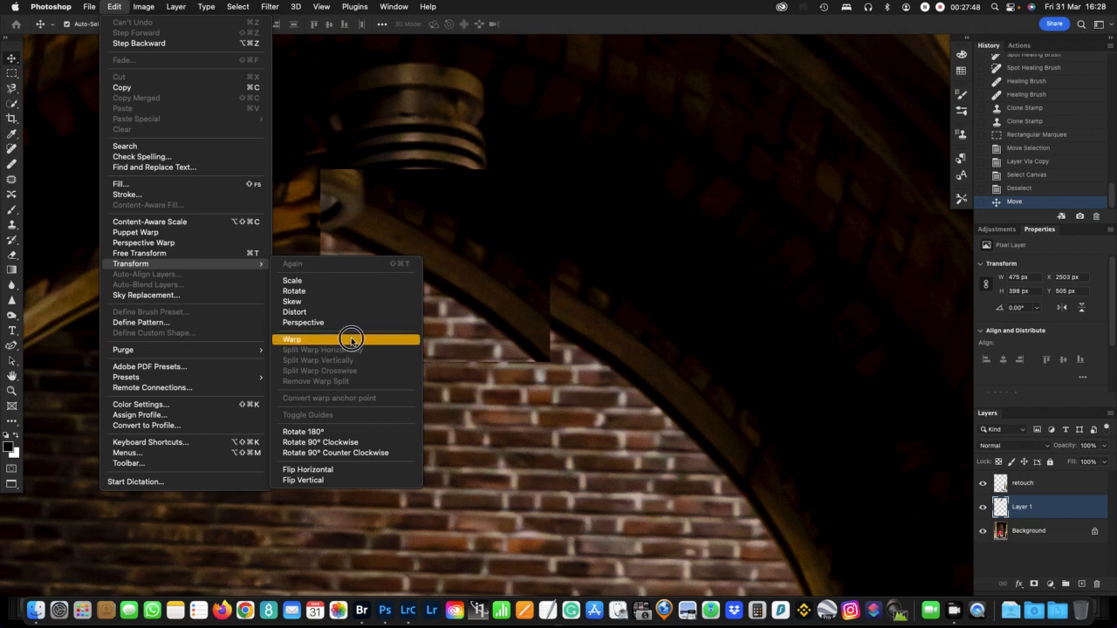
{"action": "left_click", "coordinate": [352, 339]}
{"action": "left_click_drag", "start_coordinate": [450, 273], "coordinate": [454, 266]}
{"action": "left_click_drag", "start_coordinate": [526, 324], "coordinate": [524, 323]}
{"action": "scroll", "coordinate": [524, 323], "scroll_direction": "right", "scroll_amount": 1}
{"action": "key", "text": "Escape"}
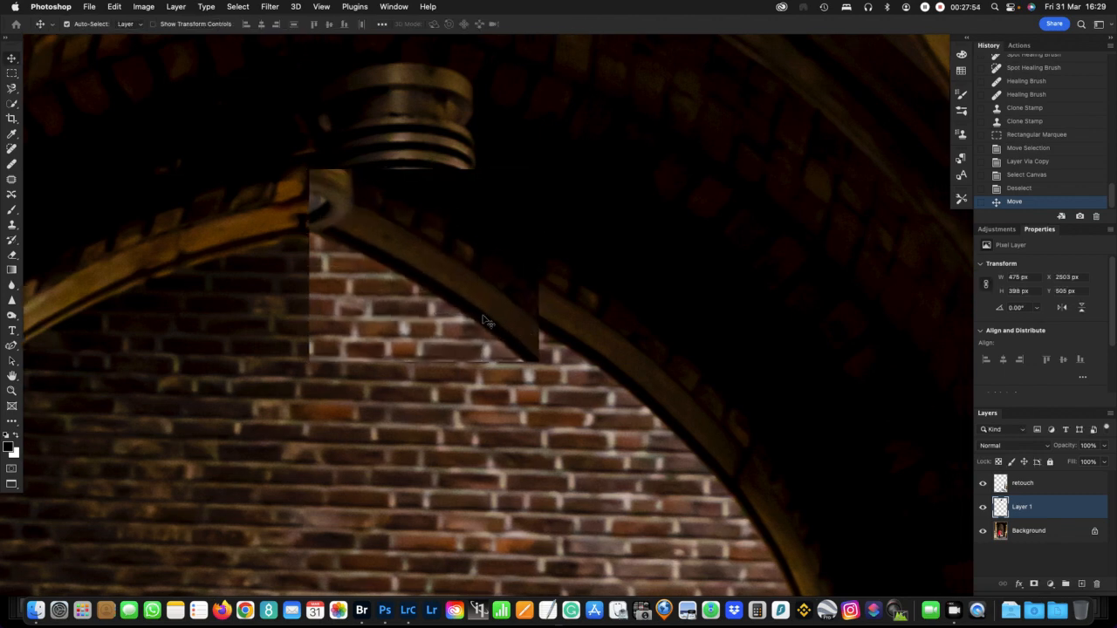
Reposition the arch patch and rotate it about -8.9° with Free Transform so its edge lines up with the arch, then apply it
{"action": "mouse_move", "coordinate": [464, 296]}
{"action": "left_mouse_down"}
{"action": "mouse_move", "coordinate": [481, 276]}
{"action": "mouse_move", "coordinate": [509, 289]}
{"action": "mouse_move", "coordinate": [476, 289]}
{"action": "left_mouse_up"}
{"action": "key", "text": "ctrl+t"}
{"action": "left_click_drag", "start_coordinate": [599, 305], "coordinate": [599, 274]}
{"action": "mouse_move", "coordinate": [390, 304]}
{"action": "left_mouse_down"}
{"action": "mouse_move", "coordinate": [490, 341]}
{"action": "mouse_move", "coordinate": [386, 303]}
{"action": "left_mouse_up"}
{"action": "left_click", "coordinate": [630, 315]}
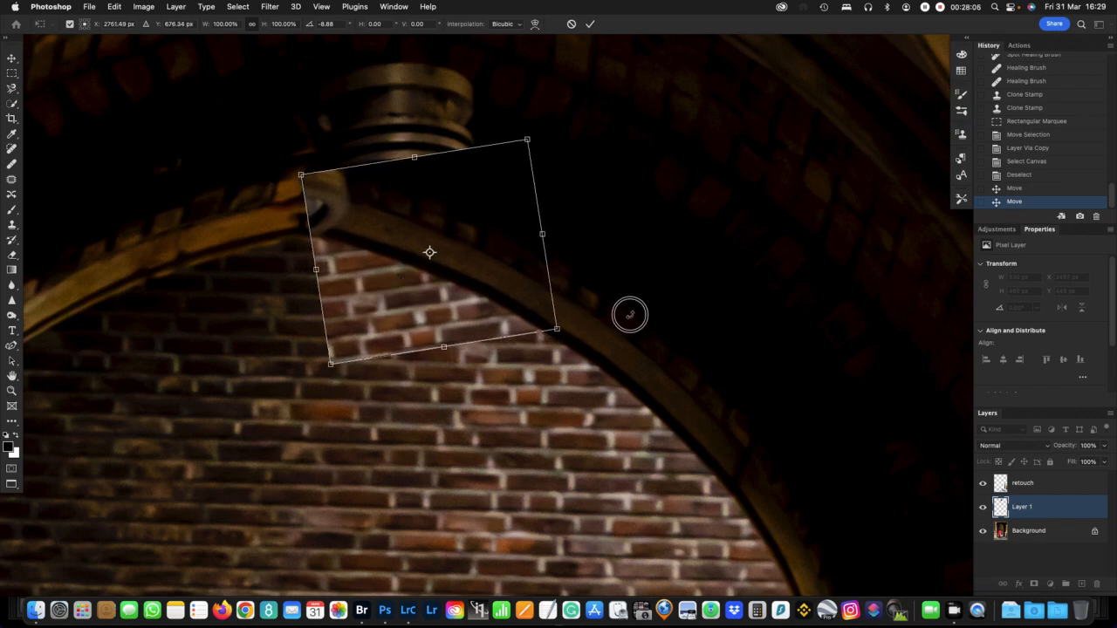
{"action": "left_click_drag", "start_coordinate": [630, 315], "coordinate": [630, 316]}
{"action": "key", "text": "Return"}
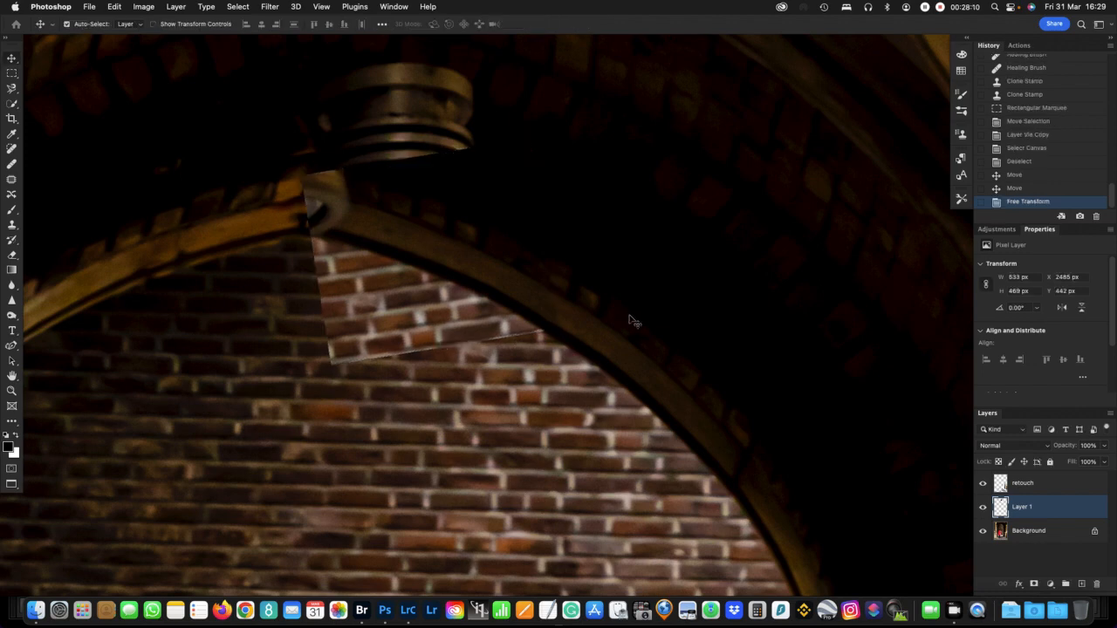
Try erasing the brick area of the arch patch with a soft 90 px Eraser at 0% hardness
{"action": "key", "text": "e"}
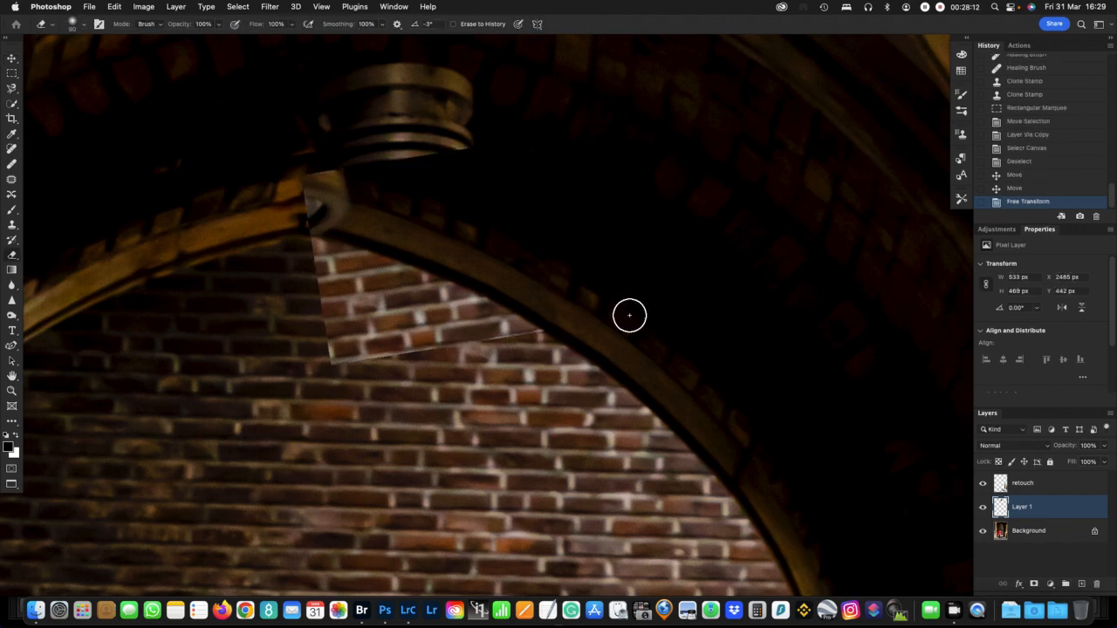
{"action": "mouse_move", "coordinate": [530, 341]}
{"action": "left_mouse_down"}
{"action": "mouse_move", "coordinate": [417, 279]}
{"action": "mouse_move", "coordinate": [332, 257]}
{"action": "left_mouse_up"}
{"action": "key", "text": "super+z"}
{"action": "left_click", "coordinate": [73, 24]}
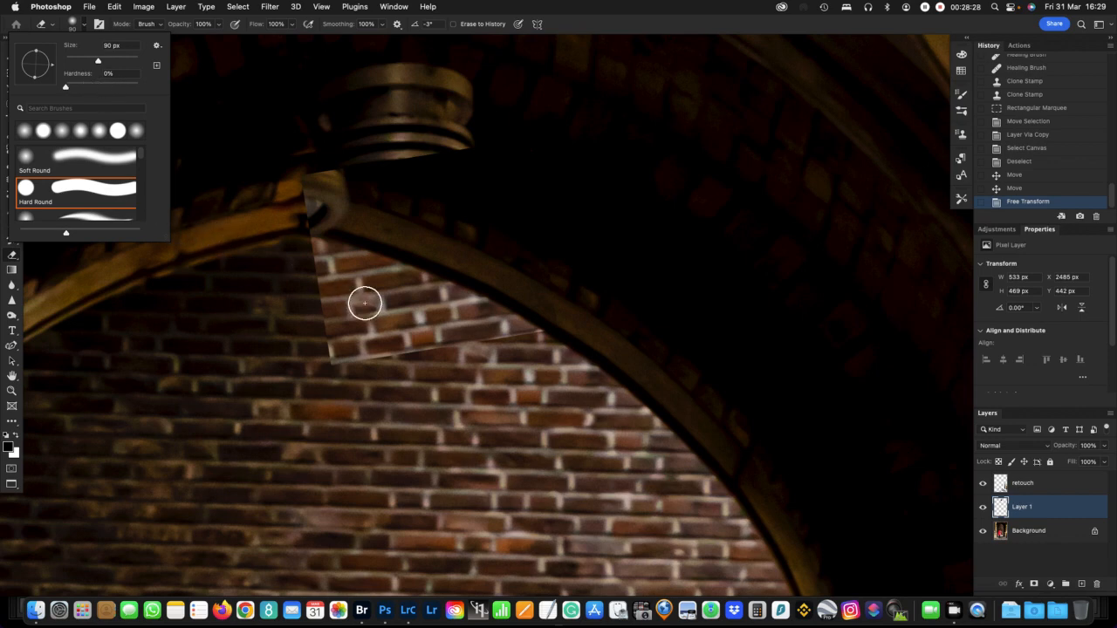
{"action": "left_click_drag", "start_coordinate": [308, 274], "coordinate": [467, 352]}
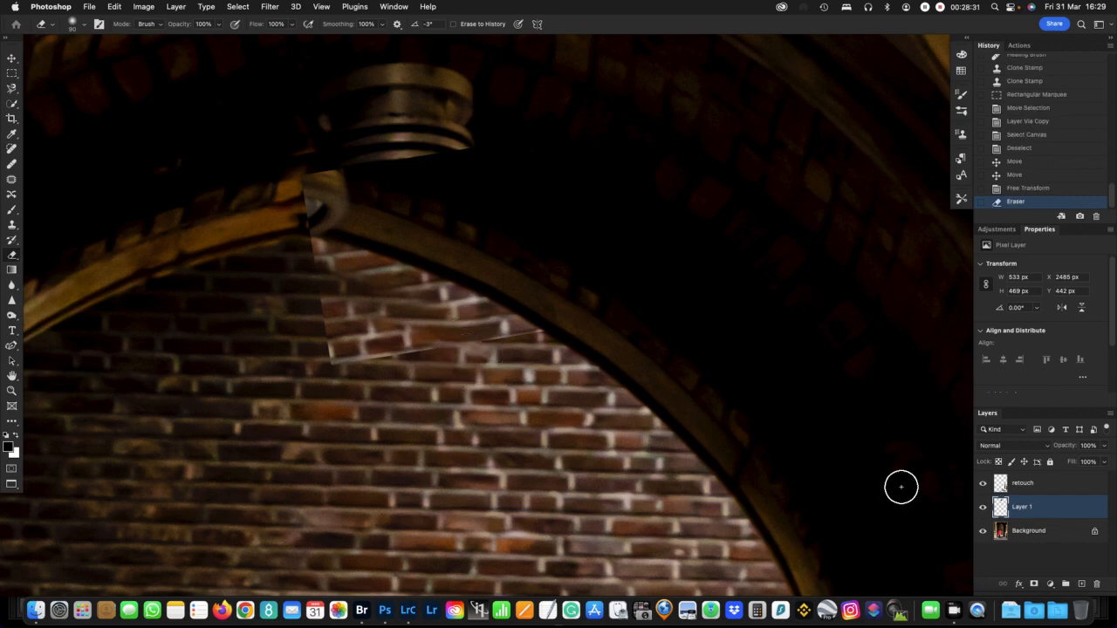
Isolate Layer 1, try erasing more bricks below the arch edge, and undo the eraser strokes
{"action": "left_click", "coordinate": [983, 507], "text": "alt"}
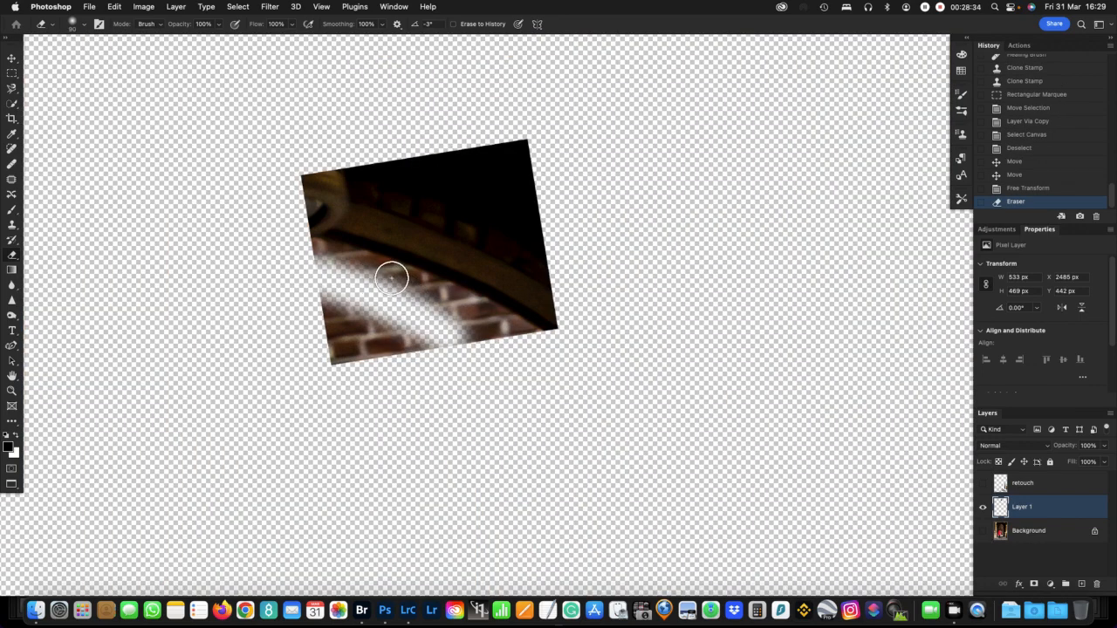
{"action": "left_click_drag", "start_coordinate": [399, 267], "coordinate": [506, 326]}
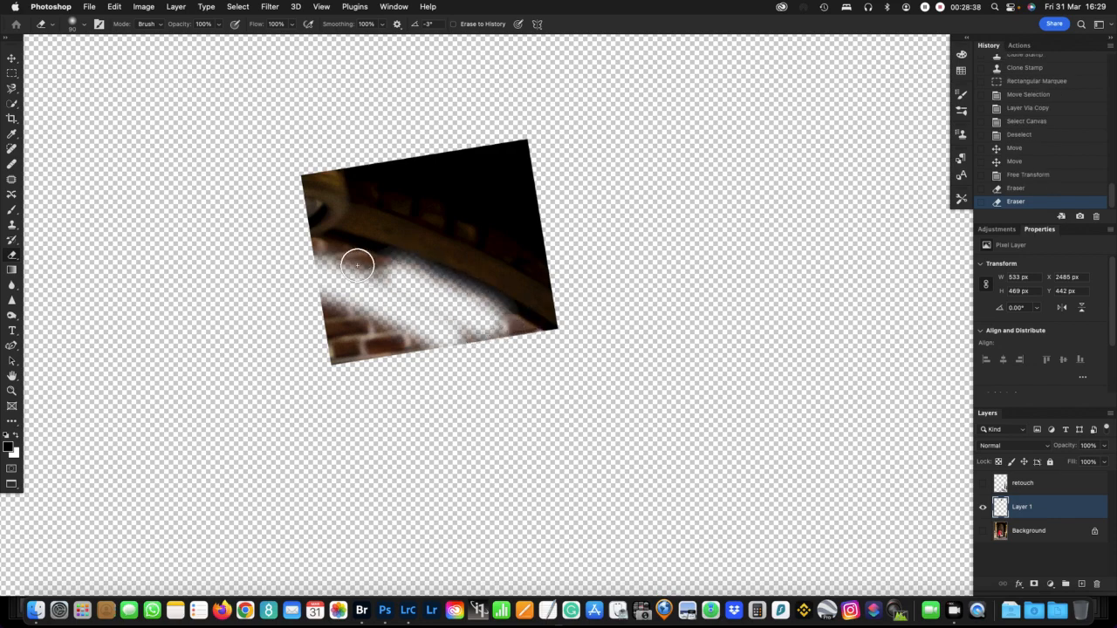
{"action": "key", "text": "super+z"}
{"action": "key", "text": "super+z"}
{"action": "key", "text": "super+z"}
{"action": "key", "text": "super+z"}
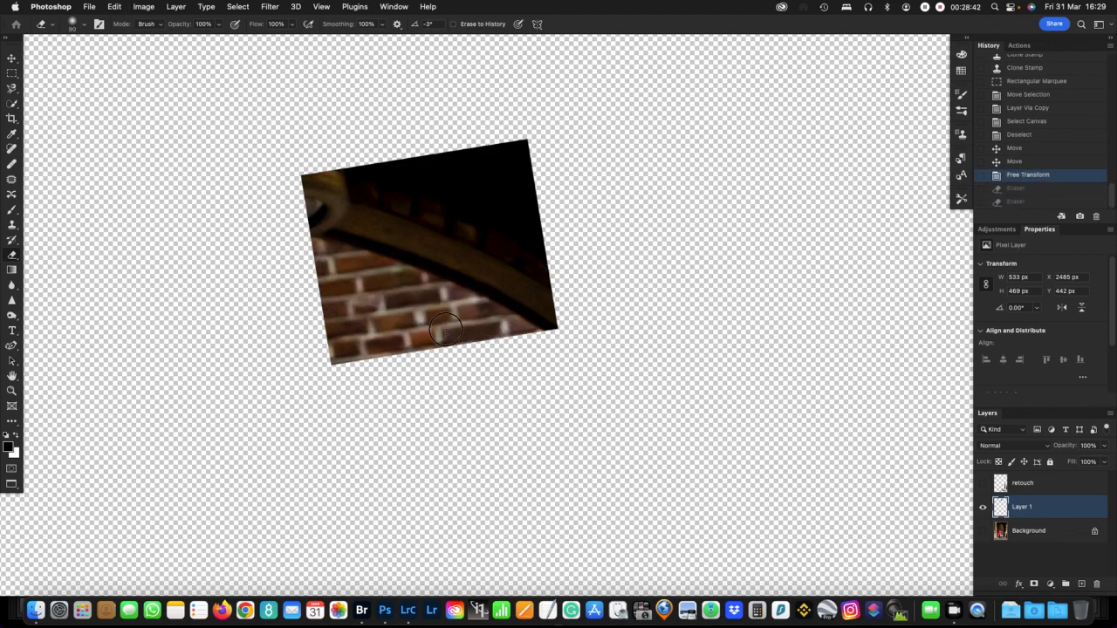
Make the Background and retouch layers visible again and set the Eraser to a hard round 250 px tip at 100% hardness
{"action": "left_click", "coordinate": [982, 530]}
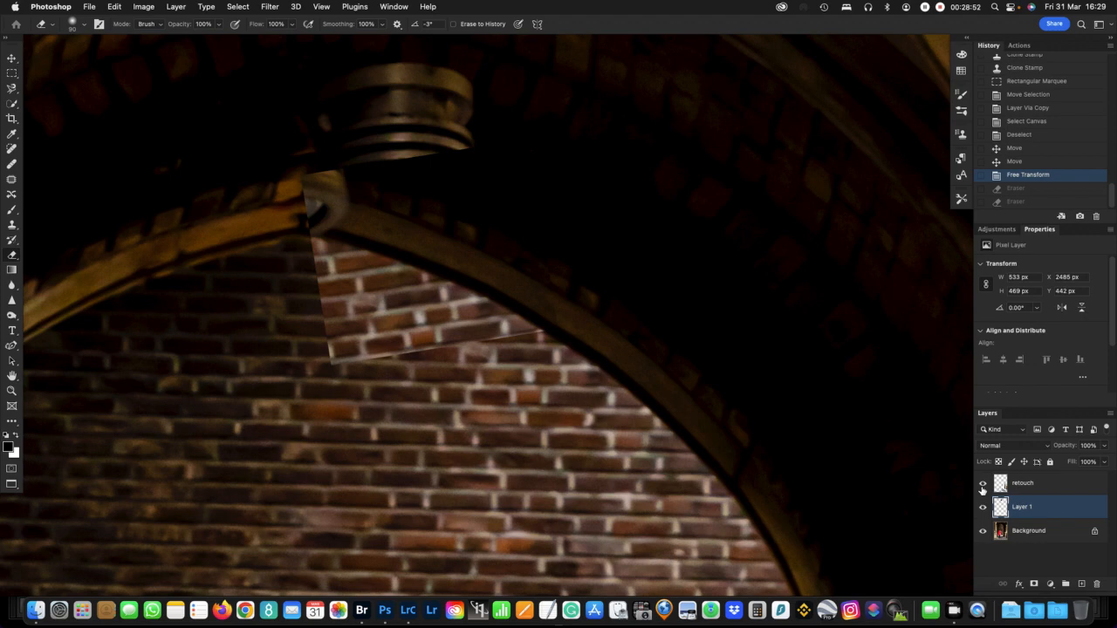
{"action": "key", "text": "bracketright"}
{"action": "key", "text": "bracketright"}
{"action": "key", "text": "bracketright"}
{"action": "key", "text": "bracketright"}
{"action": "key", "text": "bracketright"}
{"action": "key", "text": "bracketright"}
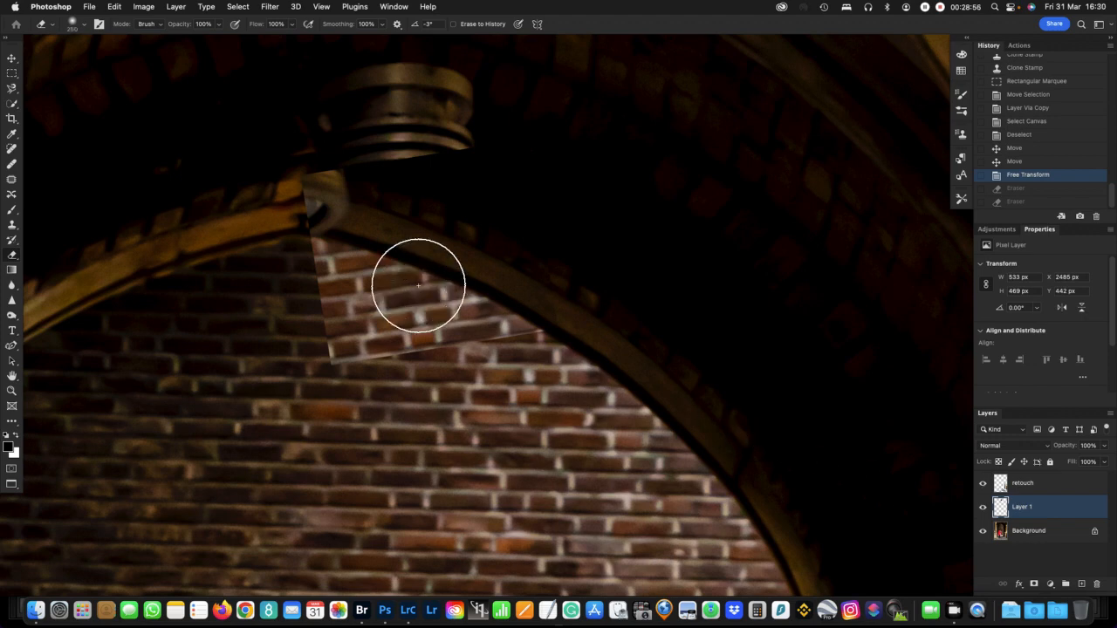
{"action": "key", "text": "bracketleft"}
{"action": "key", "text": "bracketleft"}
{"action": "key", "text": "bracketleft"}
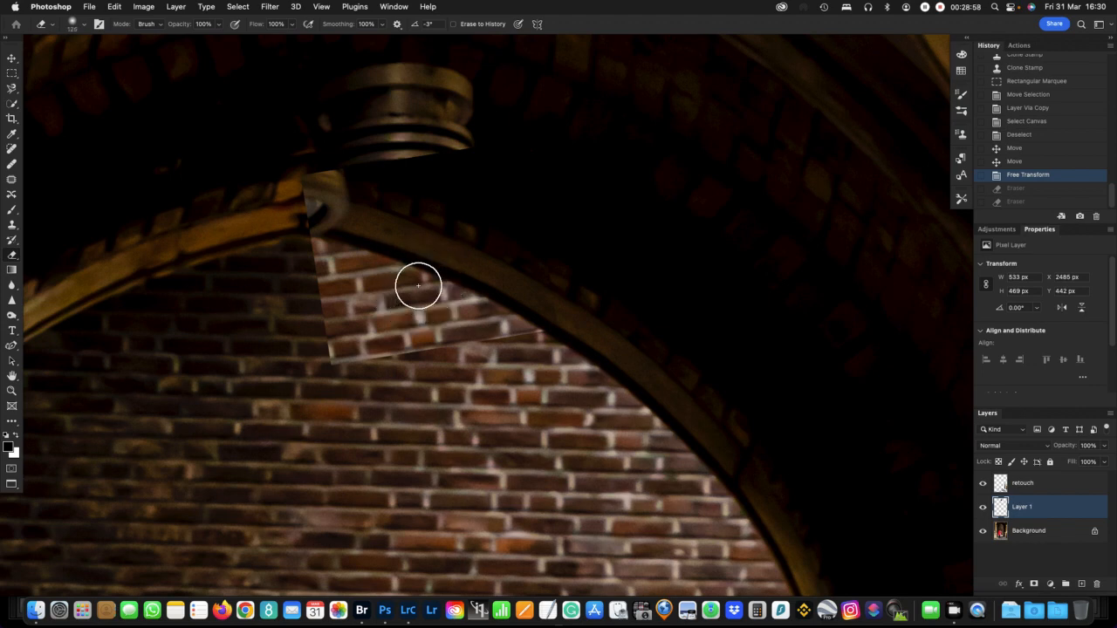
{"action": "key", "text": "bracketright"}
{"action": "key", "text": "bracketright"}
{"action": "key", "text": "bracketright"}
{"action": "key", "text": "bracketleft"}
{"action": "key", "text": "bracketleft"}
{"action": "key", "text": "bracketleft"}
{"action": "key", "text": "bracketright"}
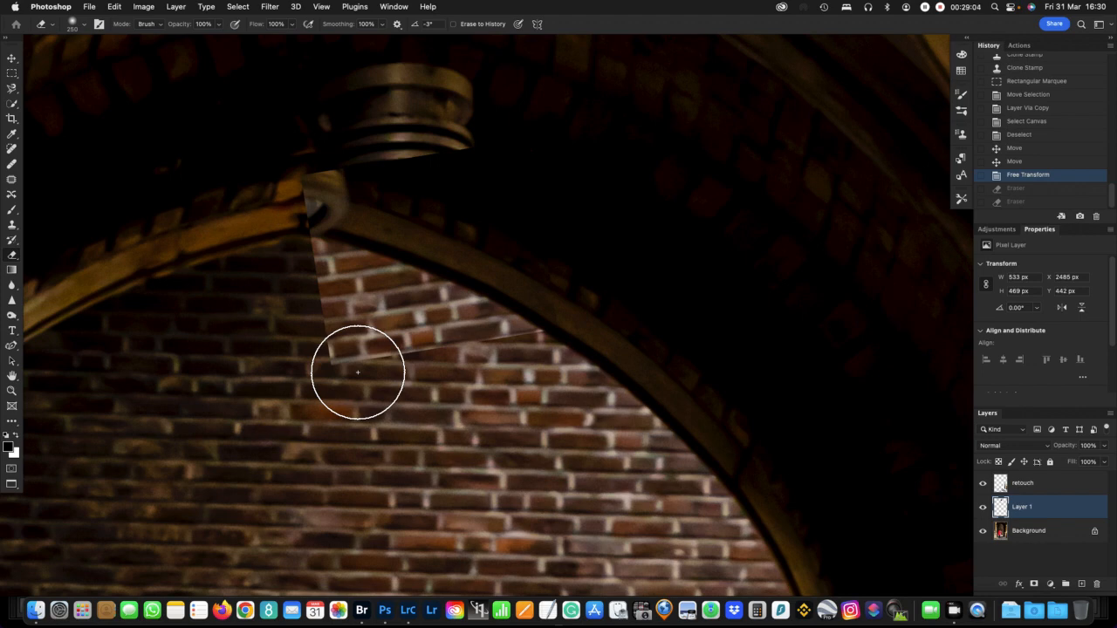
{"action": "key", "text": "bracketright"}
{"action": "key", "text": "bracketright"}
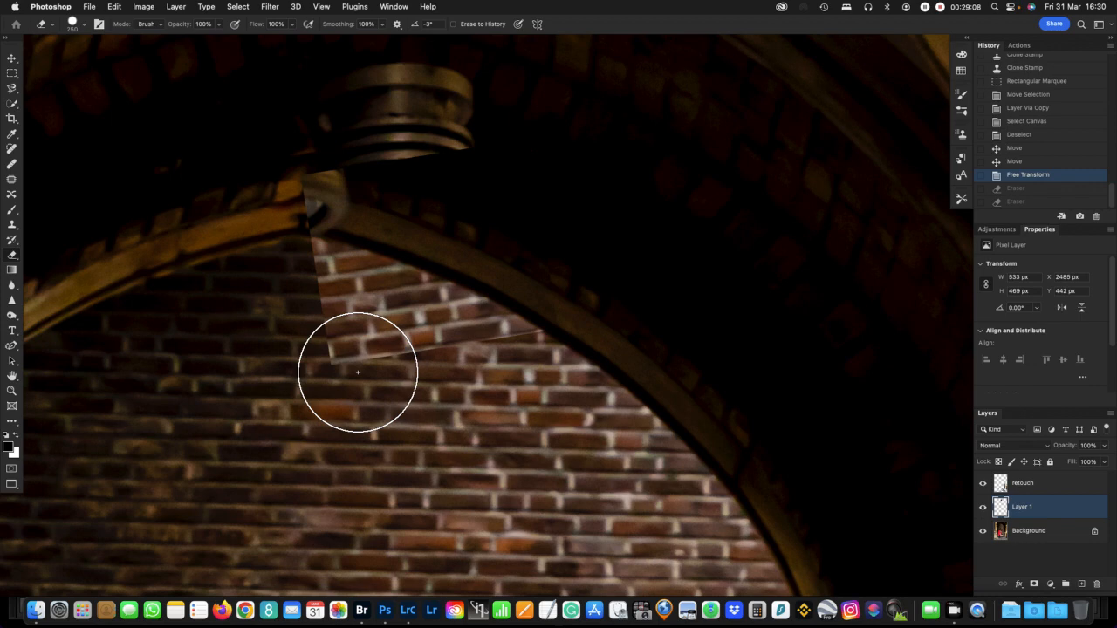
{"action": "left_click", "coordinate": [83, 25]}
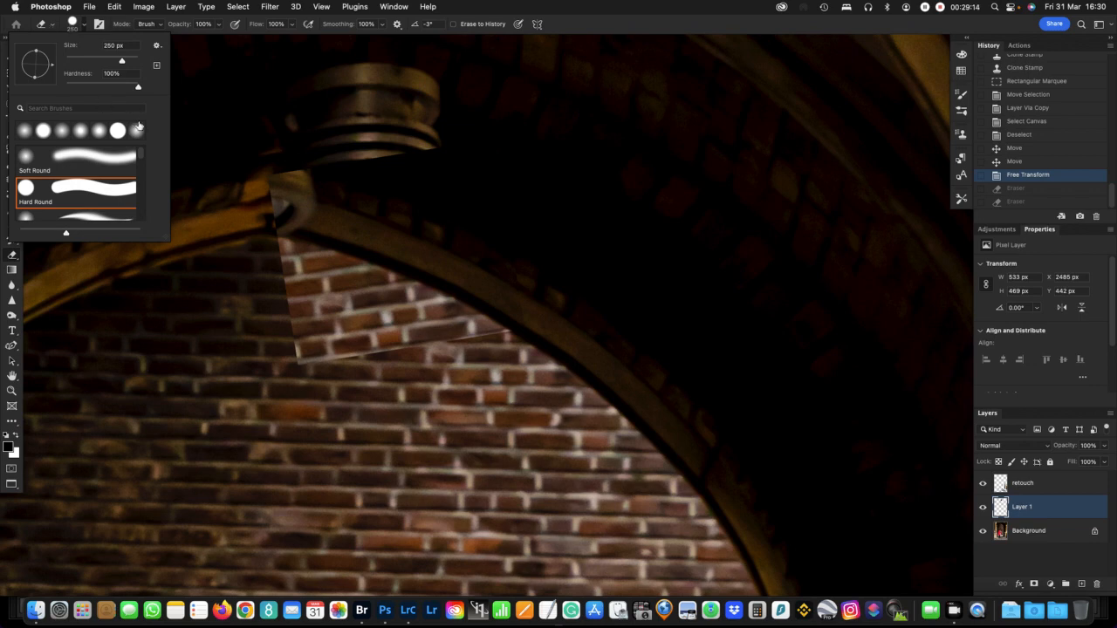
{"action": "left_click", "coordinate": [75, 22]}
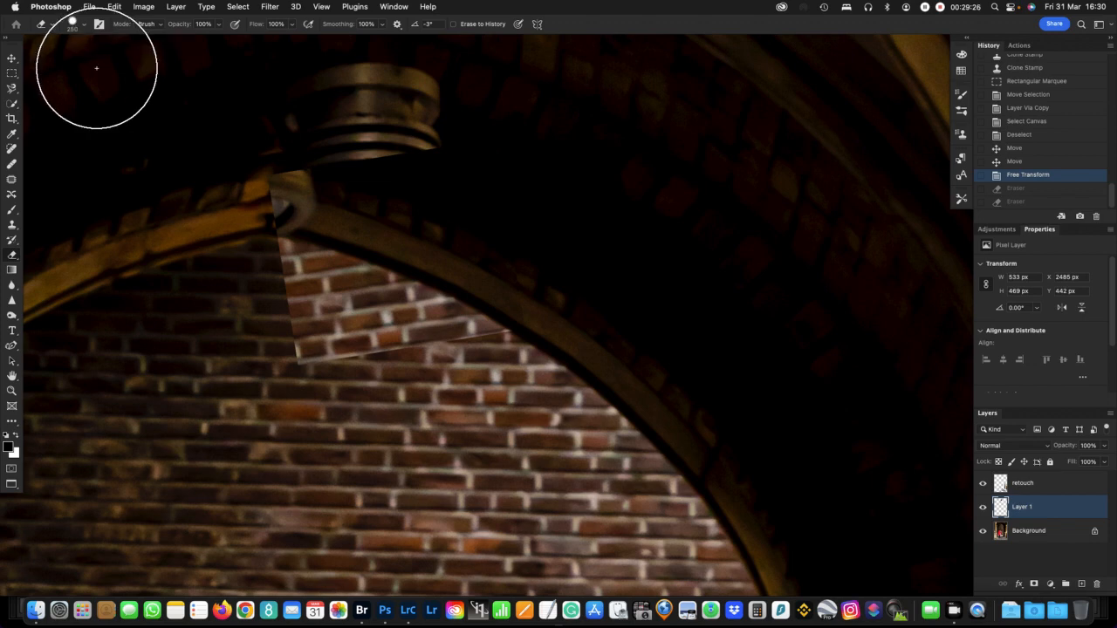
Erase the excess bricks of the arch patch below the arch edge with the Eraser at 70 px
{"action": "key", "text": "bracketleft"}
{"action": "key", "text": "bracketleft"}
{"action": "key", "text": "bracketleft"}
{"action": "key", "text": "bracketleft"}
{"action": "key", "text": "bracketleft"}
{"action": "key", "text": "bracketleft"}
{"action": "key", "text": "bracketleft"}
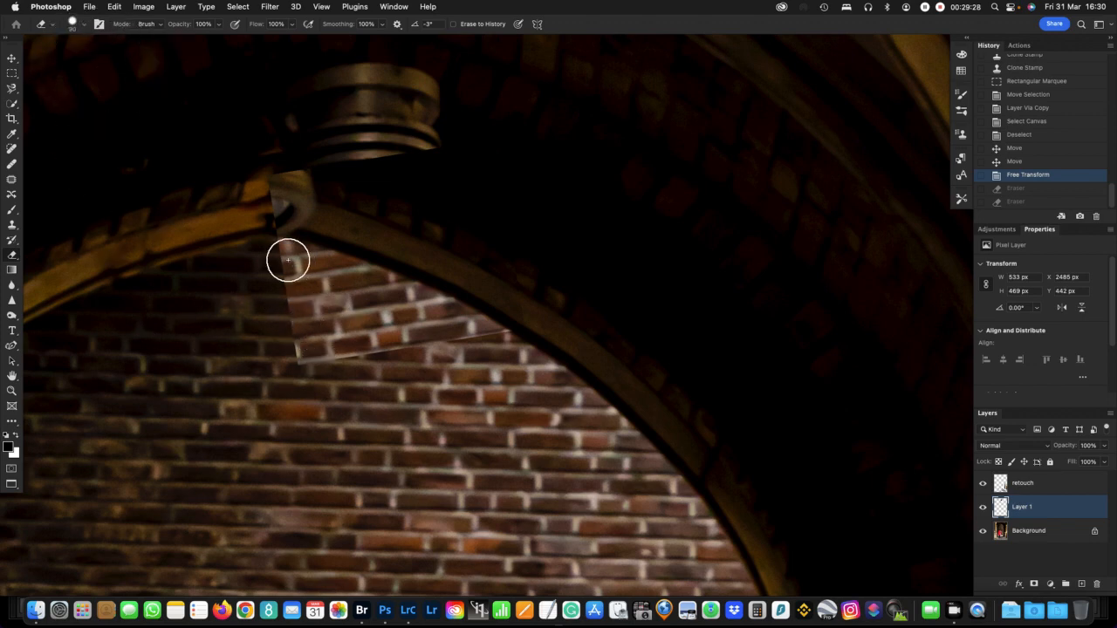
{"action": "key", "text": "bracketleft"}
{"action": "key", "text": "bracketleft"}
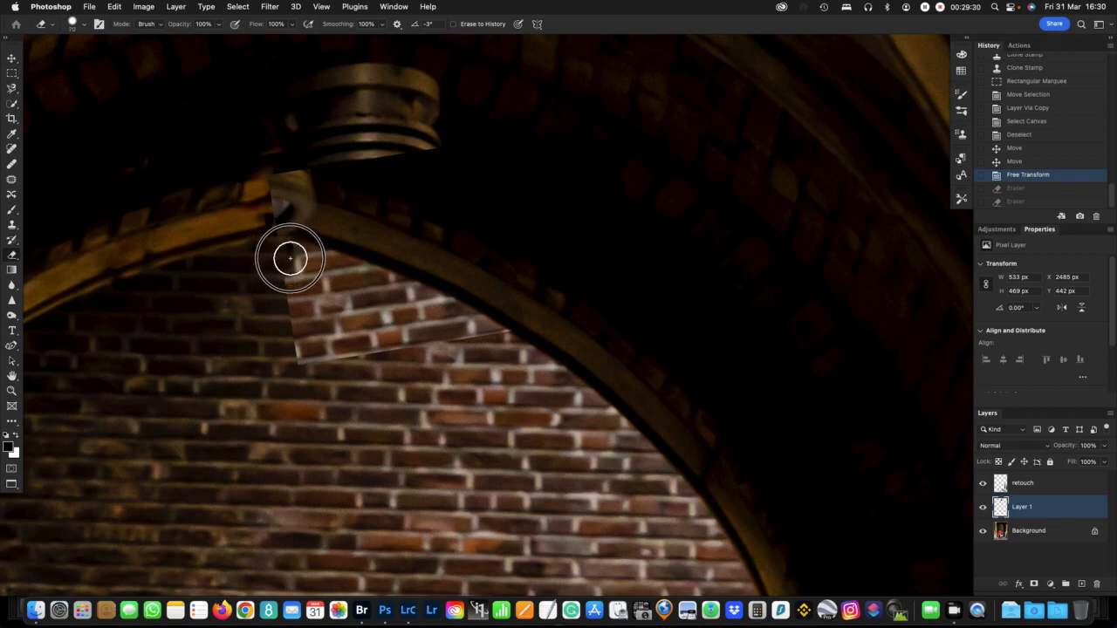
{"action": "mouse_move", "coordinate": [306, 262]}
{"action": "left_mouse_down"}
{"action": "mouse_move", "coordinate": [427, 302]}
{"action": "mouse_move", "coordinate": [507, 348]}
{"action": "mouse_move", "coordinate": [441, 344]}
{"action": "mouse_move", "coordinate": [317, 289]}
{"action": "mouse_move", "coordinate": [292, 291]}
{"action": "mouse_move", "coordinate": [412, 358]}
{"action": "mouse_move", "coordinate": [308, 354]}
{"action": "mouse_move", "coordinate": [271, 284]}
{"action": "mouse_move", "coordinate": [358, 332]}
{"action": "mouse_move", "coordinate": [448, 359]}
{"action": "mouse_move", "coordinate": [319, 329]}
{"action": "mouse_move", "coordinate": [306, 307]}
{"action": "left_mouse_up"}
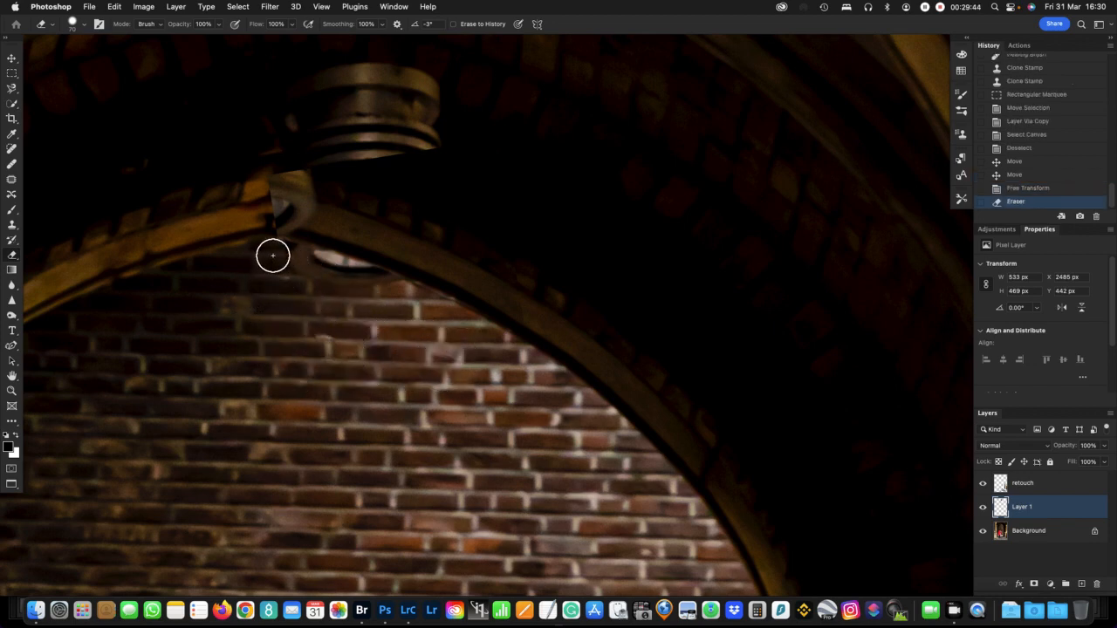
{"action": "left_click", "coordinate": [272, 255]}
{"action": "mouse_move", "coordinate": [284, 255]}
{"action": "left_mouse_down"}
{"action": "mouse_move", "coordinate": [450, 316]}
{"action": "mouse_move", "coordinate": [368, 293]}
{"action": "left_mouse_up"}
Erase the dark area of the patch above the arch edge with the Eraser enlarged to 100 px
{"action": "key", "text": "bracketright"}
{"action": "key", "text": "bracketright"}
{"action": "key", "text": "bracketright"}
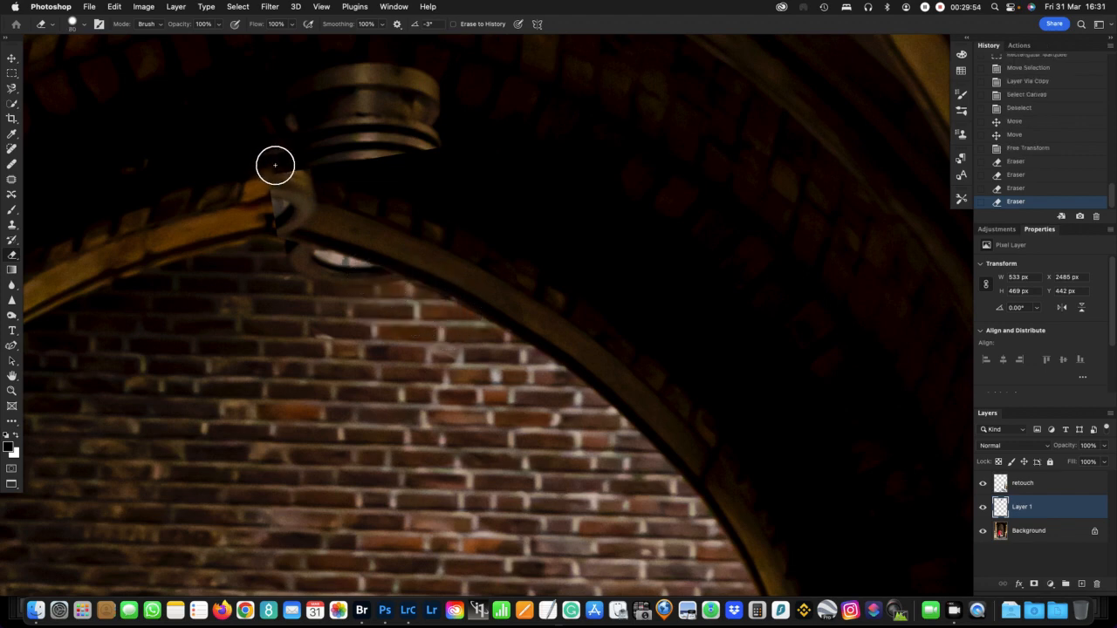
{"action": "key", "text": "bracketright"}
{"action": "mouse_move", "coordinate": [291, 157]}
{"action": "left_mouse_down"}
{"action": "mouse_move", "coordinate": [471, 164]}
{"action": "mouse_move", "coordinate": [620, 237]}
{"action": "mouse_move", "coordinate": [410, 162]}
{"action": "left_mouse_up"}
{"action": "key", "text": "bracketleft"}
{"action": "left_click_drag", "start_coordinate": [282, 163], "coordinate": [461, 230]}
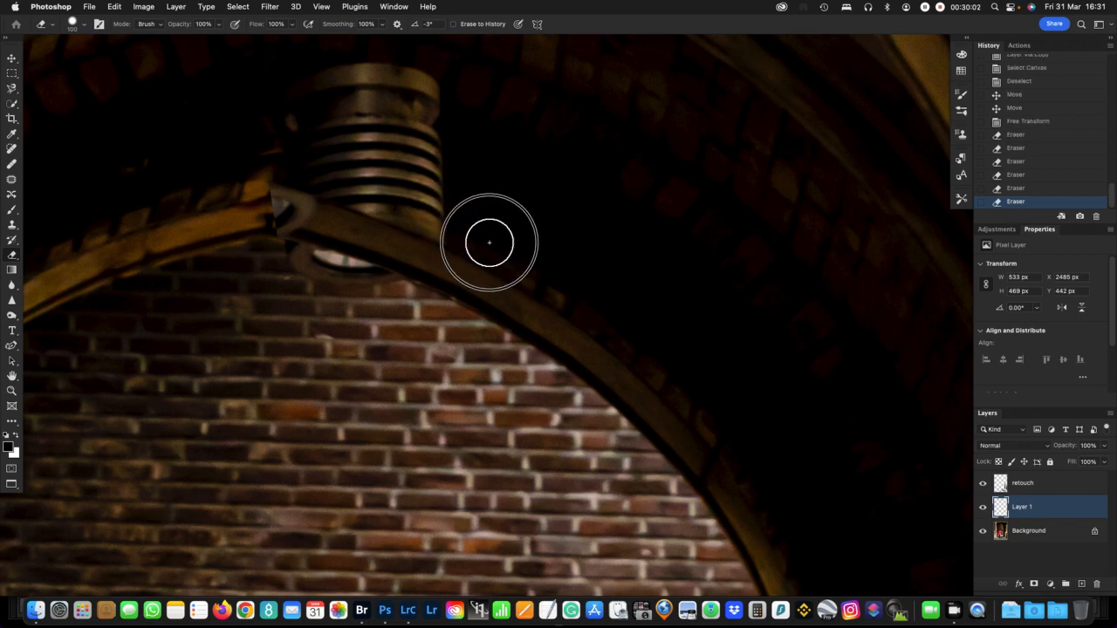
Erase the bright remnants at the patch's left end, undoing the overly deep stroke and redoing it with a shallower one
{"action": "mouse_move", "coordinate": [229, 143]}
{"action": "left_mouse_down"}
{"action": "mouse_move", "coordinate": [258, 149]}
{"action": "mouse_move", "coordinate": [250, 204]}
{"action": "left_mouse_up"}
{"action": "left_click_drag", "start_coordinate": [306, 181], "coordinate": [274, 224]}
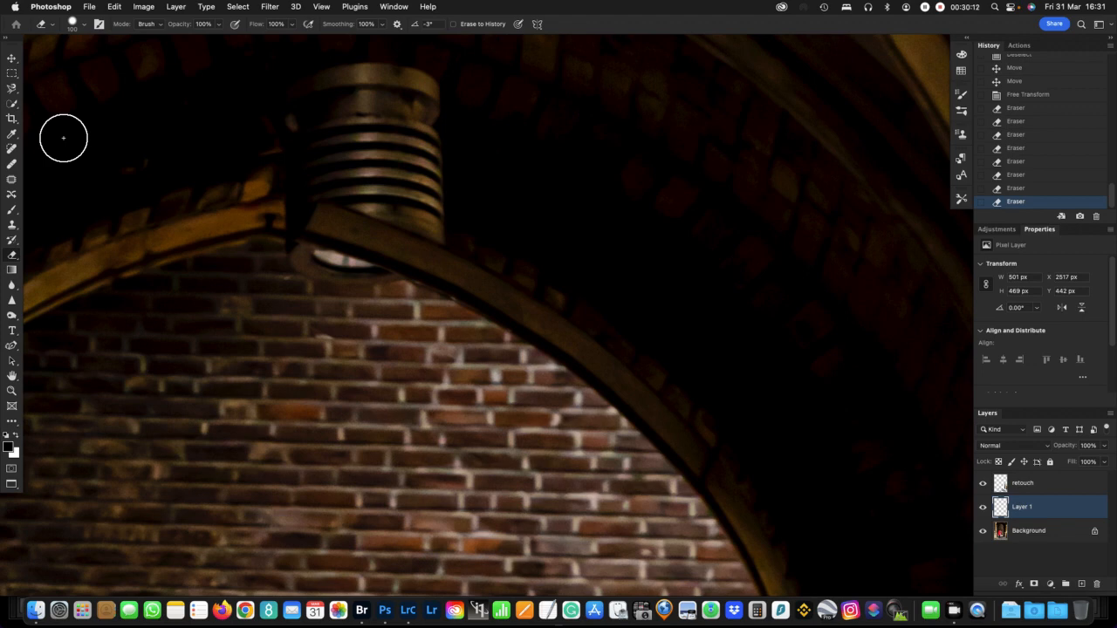
{"action": "key", "text": "super+z"}
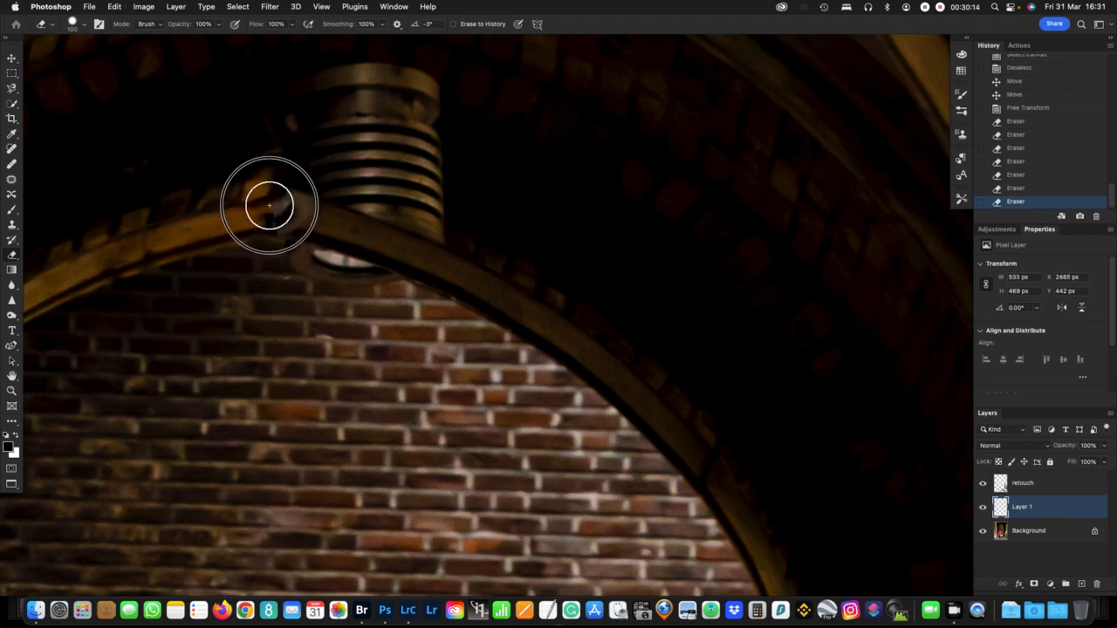
{"action": "left_click_drag", "start_coordinate": [292, 209], "coordinate": [245, 150]}
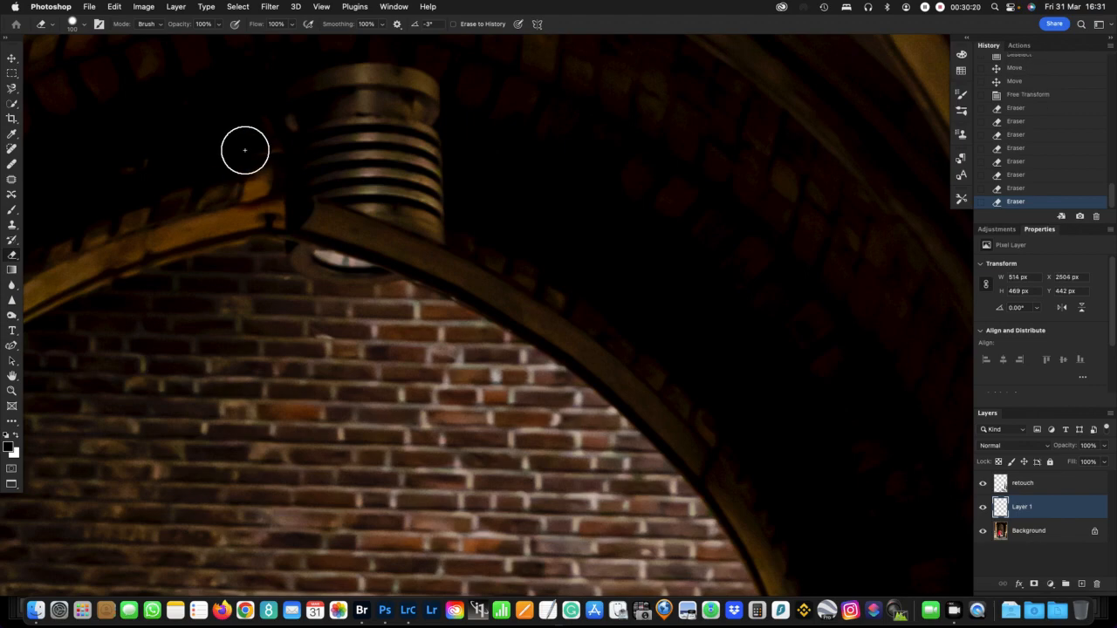
Hide the Background layer, erase the stray fragments around the arch strip on Layer 1, and show the Background again
{"action": "left_click", "coordinate": [982, 532]}
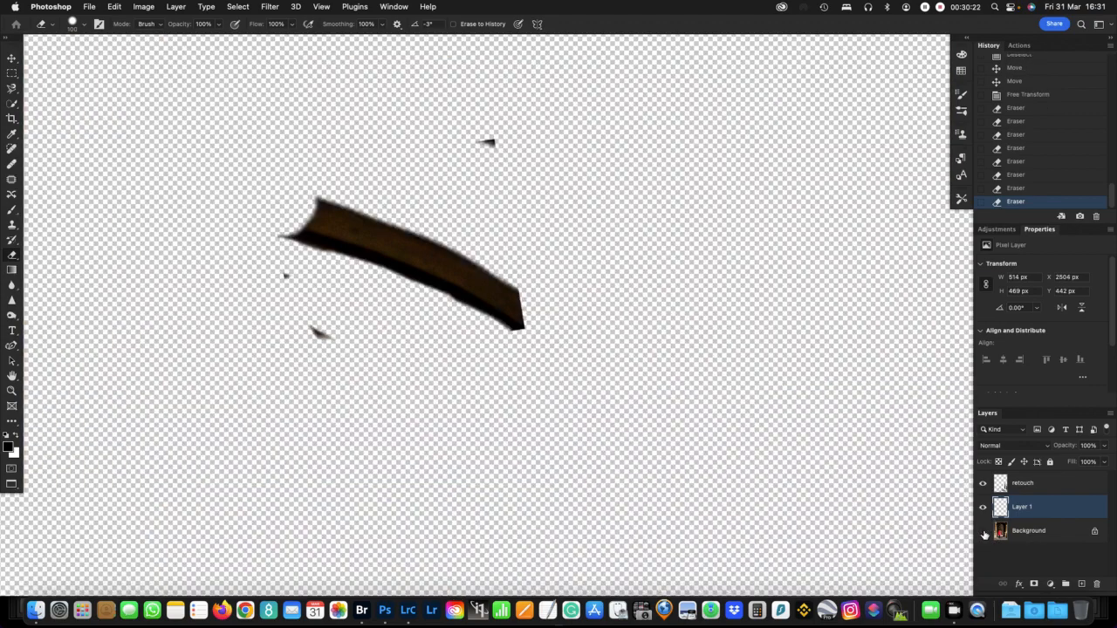
{"action": "left_click_drag", "start_coordinate": [488, 145], "coordinate": [436, 126]}
{"action": "mouse_move", "coordinate": [281, 276]}
{"action": "left_mouse_down"}
{"action": "mouse_move", "coordinate": [319, 318]}
{"action": "mouse_move", "coordinate": [276, 279]}
{"action": "mouse_move", "coordinate": [333, 345]}
{"action": "mouse_move", "coordinate": [299, 332]}
{"action": "left_mouse_up"}
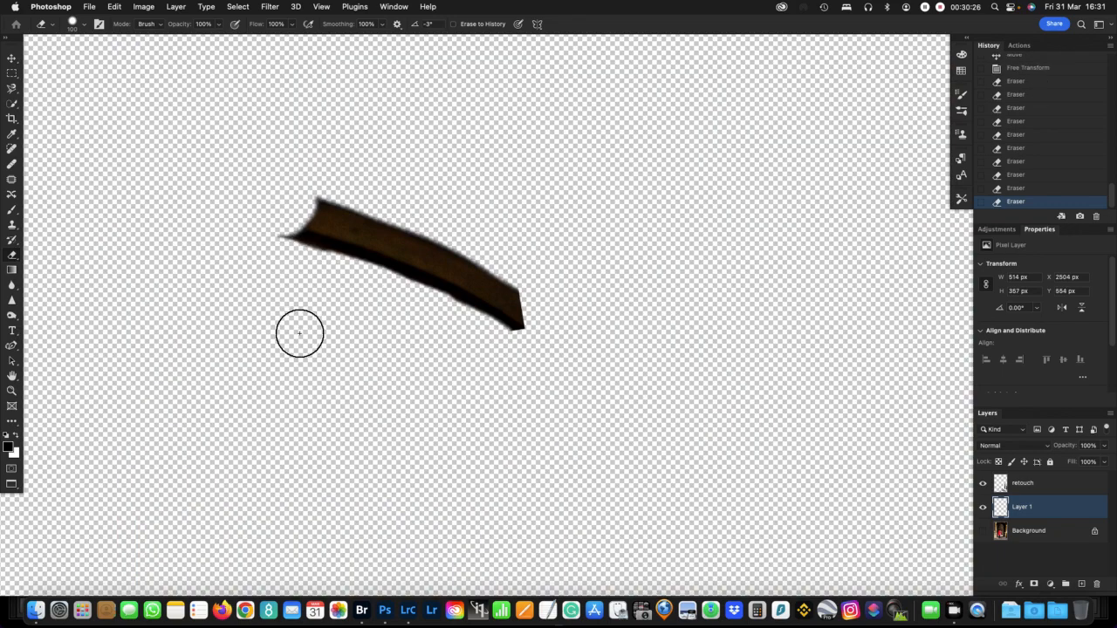
{"action": "left_click_drag", "start_coordinate": [267, 219], "coordinate": [252, 272]}
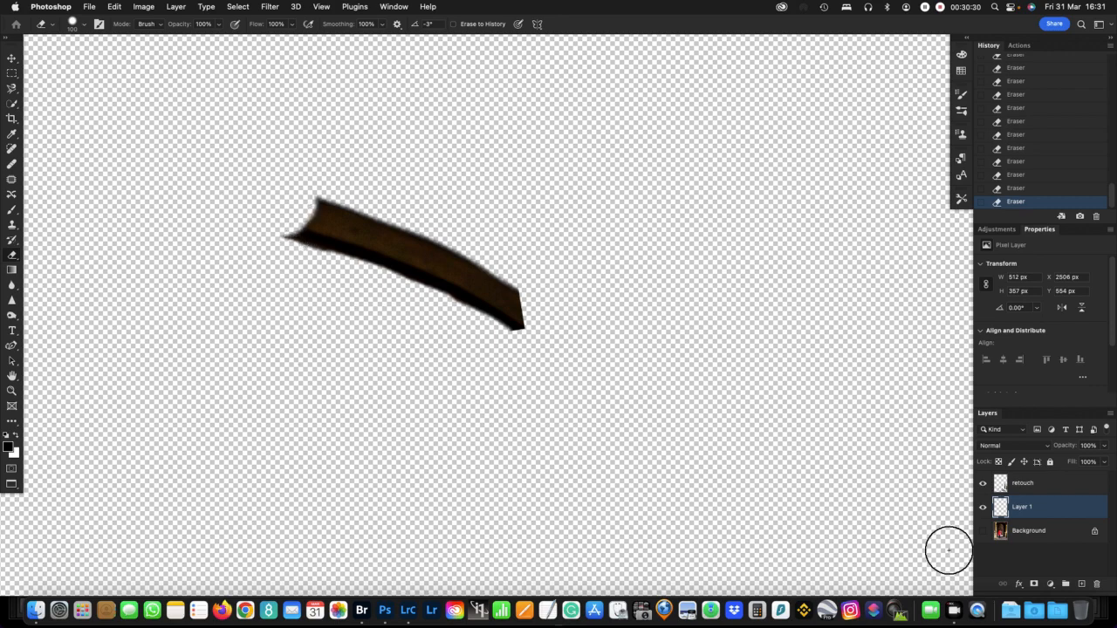
{"action": "left_click", "coordinate": [983, 530]}
Set the Free Transform history state as the source for erasing to history, preview that state, and return to the latest one
{"action": "left_click_drag", "start_coordinate": [354, 253], "coordinate": [395, 268]}
{"action": "mouse_move", "coordinate": [529, 337]}
{"action": "left_mouse_down"}
{"action": "mouse_move", "coordinate": [713, 376]}
{"action": "mouse_move", "coordinate": [616, 353]}
{"action": "left_mouse_up"}
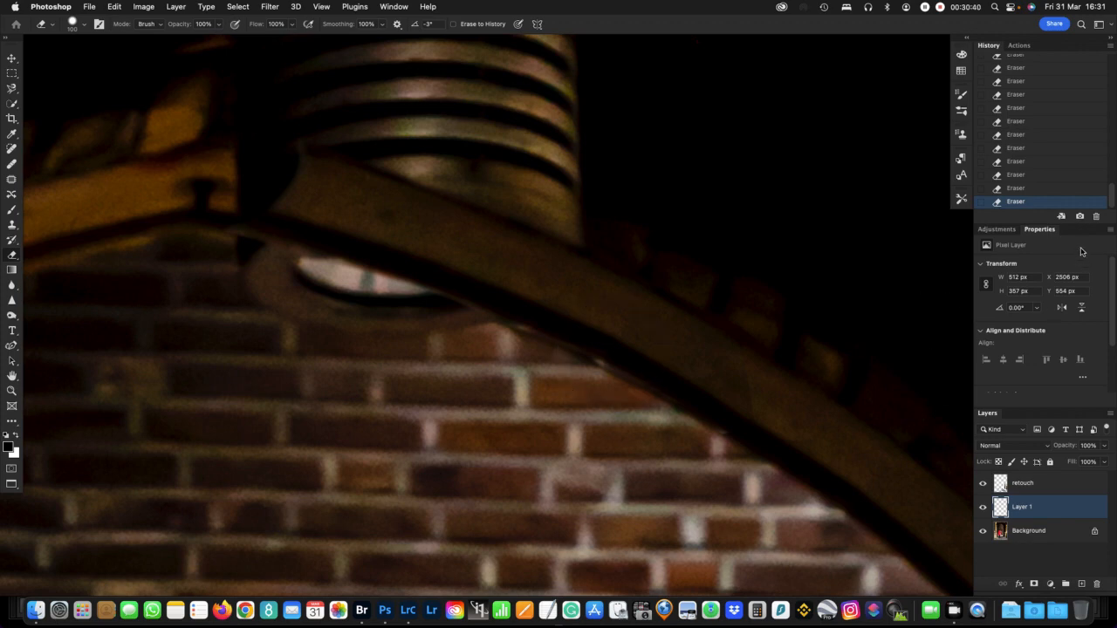
{"action": "scroll", "coordinate": [1034, 175], "scroll_direction": "up", "scroll_amount": 1}
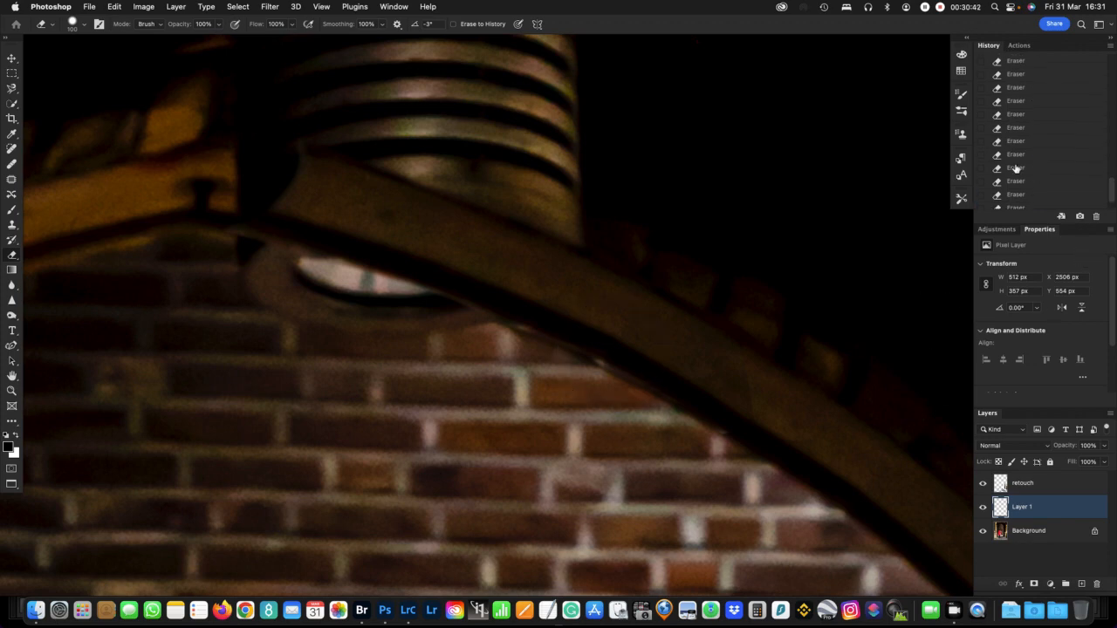
{"action": "scroll", "coordinate": [1111, 190], "scroll_direction": "up", "scroll_amount": 3}
{"action": "left_click", "coordinate": [979, 88]}
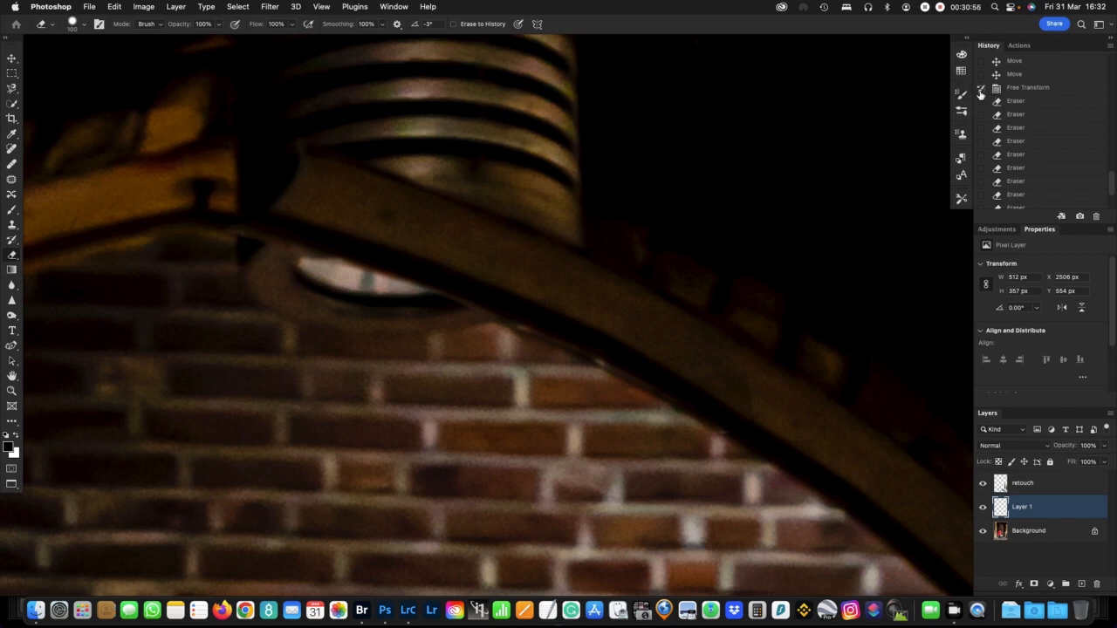
{"action": "scroll", "coordinate": [1059, 123], "scroll_direction": "down", "scroll_amount": 3}
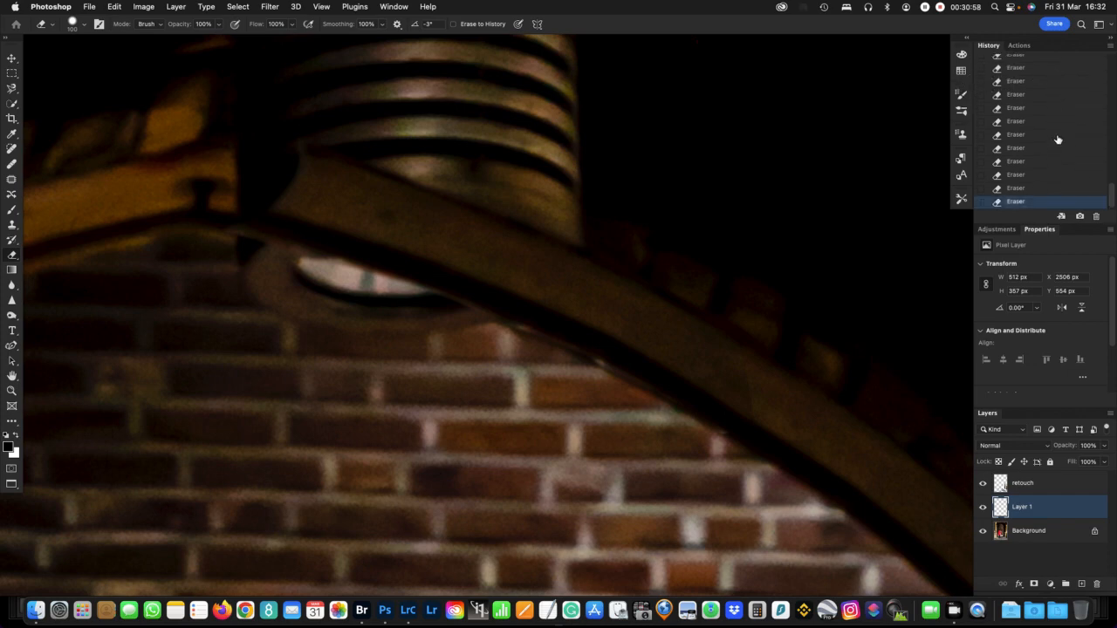
{"action": "scroll", "coordinate": [1059, 138], "scroll_direction": "up", "scroll_amount": 2}
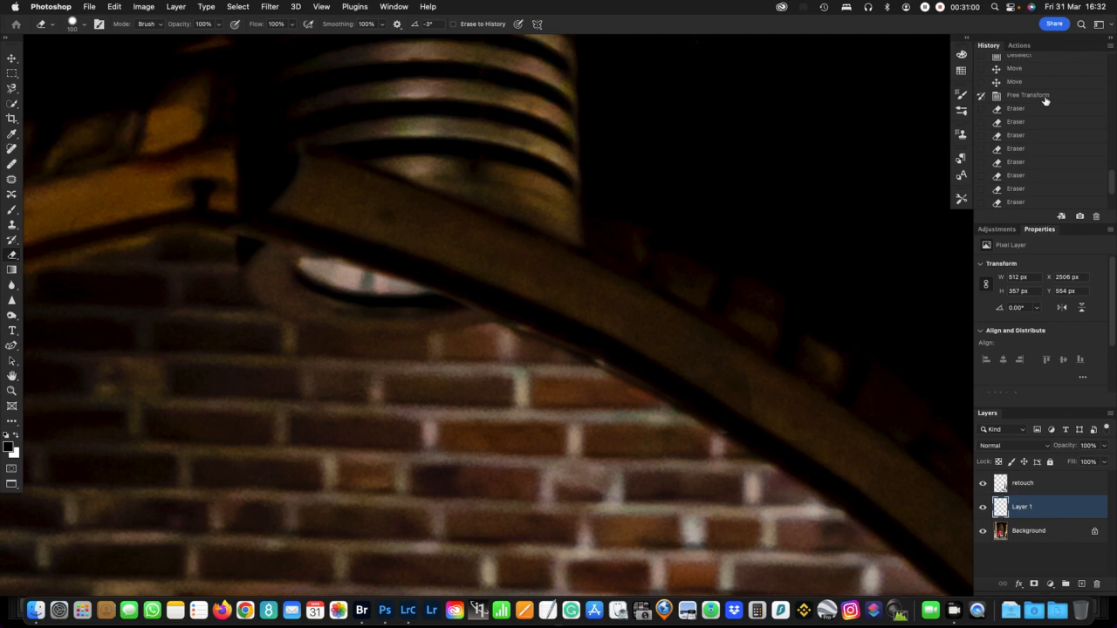
{"action": "left_click", "coordinate": [1045, 97]}
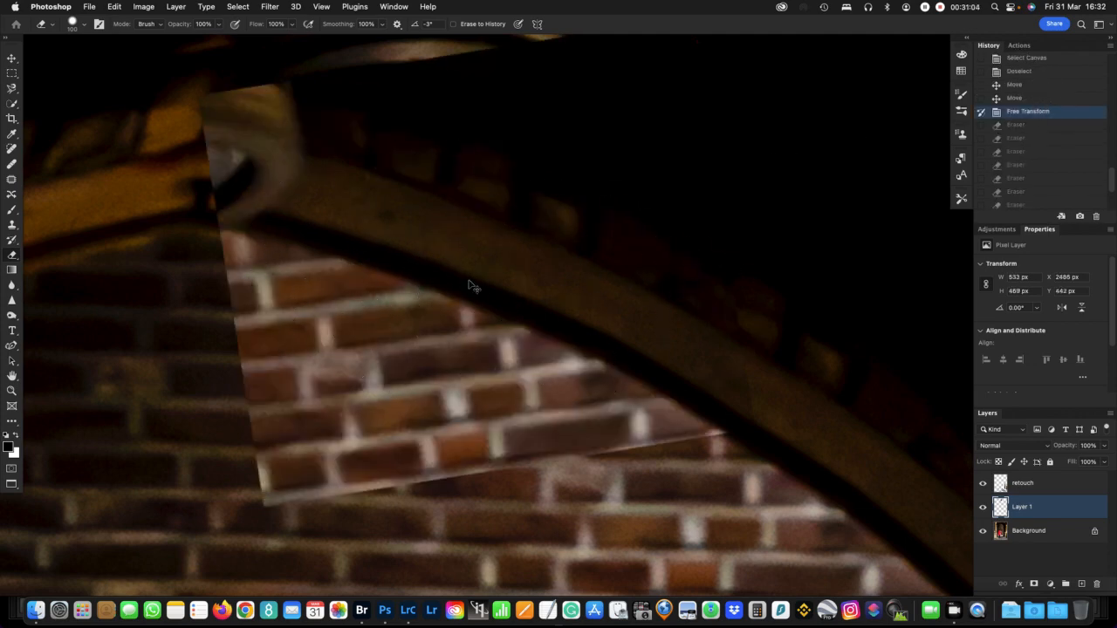
{"action": "key", "text": "super+z"}
Erase the remaining fringe of the patch along the underside of the arch with the 100 px Eraser
{"action": "scroll", "coordinate": [989, 175], "scroll_direction": "up", "scroll_amount": 3}
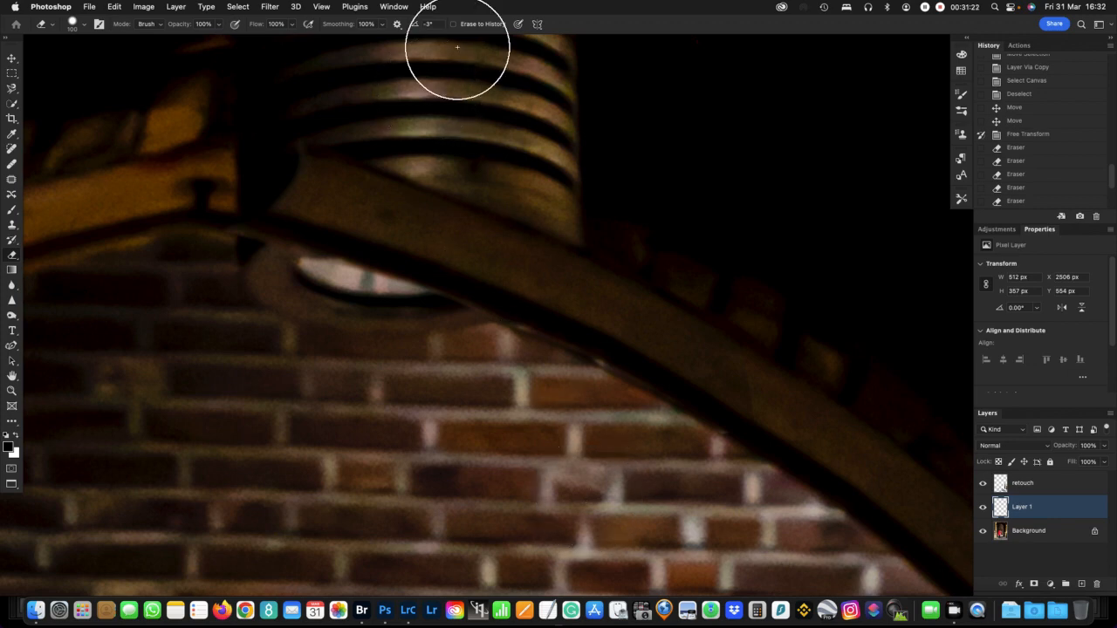
{"action": "left_click", "coordinate": [614, 401]}
{"action": "mouse_move", "coordinate": [613, 403]}
{"action": "left_mouse_down"}
{"action": "mouse_move", "coordinate": [526, 361]}
{"action": "mouse_move", "coordinate": [362, 326]}
{"action": "left_mouse_up"}
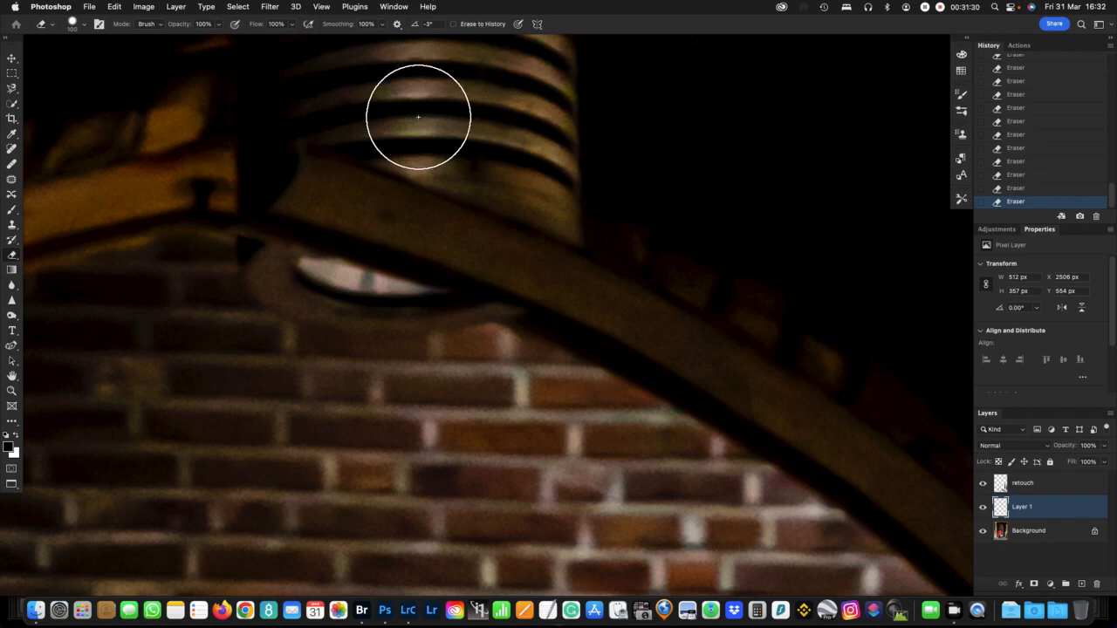
Reduce the Eraser to 30 px and restore the patch's lower edge along the arch by erasing to history
{"action": "key", "text": "bracketleft"}
{"action": "key", "text": "bracketleft"}
{"action": "key", "text": "bracketleft"}
{"action": "key", "text": "bracketleft"}
{"action": "key", "text": "bracketleft"}
{"action": "key", "text": "bracketleft"}
{"action": "key", "text": "bracketleft"}
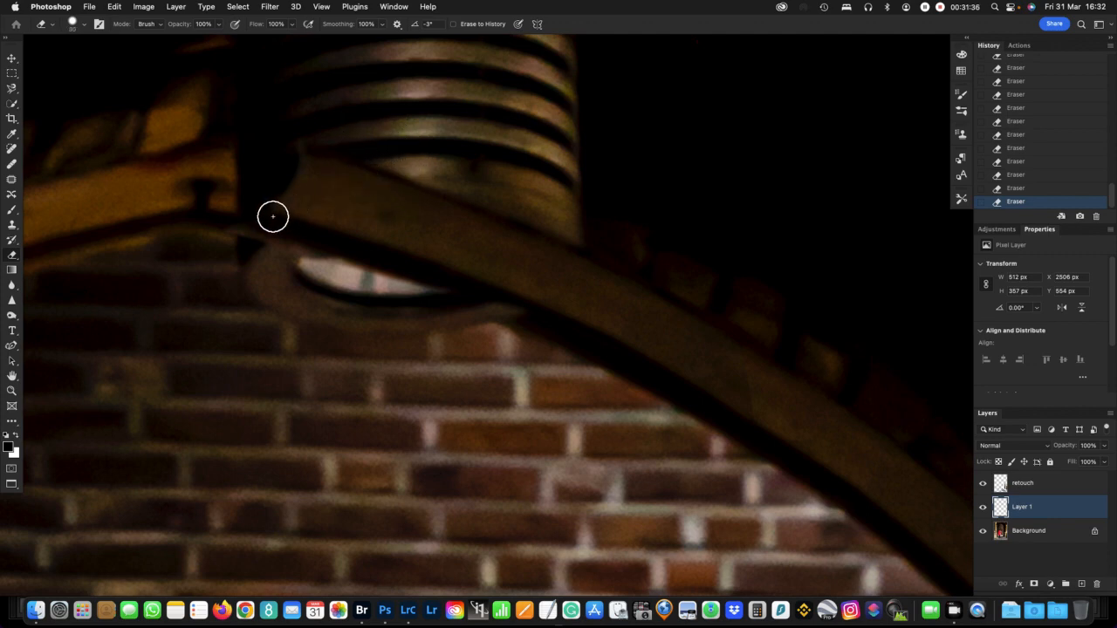
{"action": "mouse_move", "coordinate": [278, 219]}
{"action": "left_mouse_down"}
{"action": "mouse_move", "coordinate": [551, 327]}
{"action": "mouse_move", "coordinate": [548, 318]}
{"action": "mouse_move", "coordinate": [491, 297]}
{"action": "mouse_move", "coordinate": [642, 370]}
{"action": "mouse_move", "coordinate": [626, 354]}
{"action": "mouse_move", "coordinate": [778, 442]}
{"action": "left_mouse_up"}
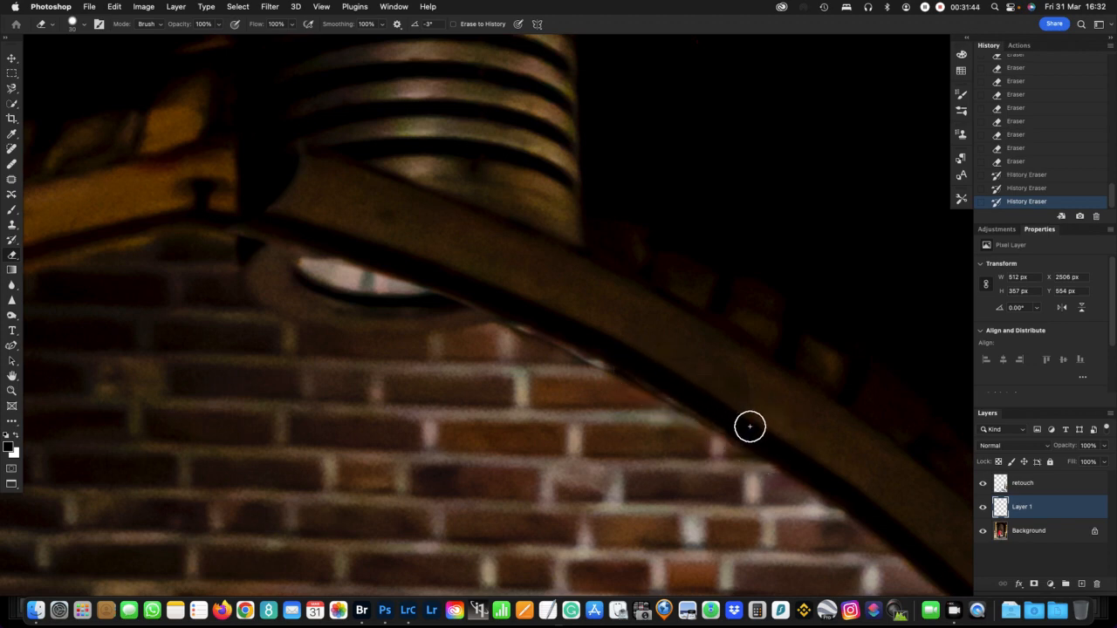
Erase the restored brick fringe below the arch edge with the 30 px Eraser and switch to the Move tool
{"action": "mouse_move", "coordinate": [648, 406]}
{"action": "left_mouse_down"}
{"action": "mouse_move", "coordinate": [492, 327]}
{"action": "mouse_move", "coordinate": [721, 448]}
{"action": "mouse_move", "coordinate": [646, 406]}
{"action": "left_mouse_up"}
{"action": "left_click_drag", "start_coordinate": [523, 351], "coordinate": [420, 304]}
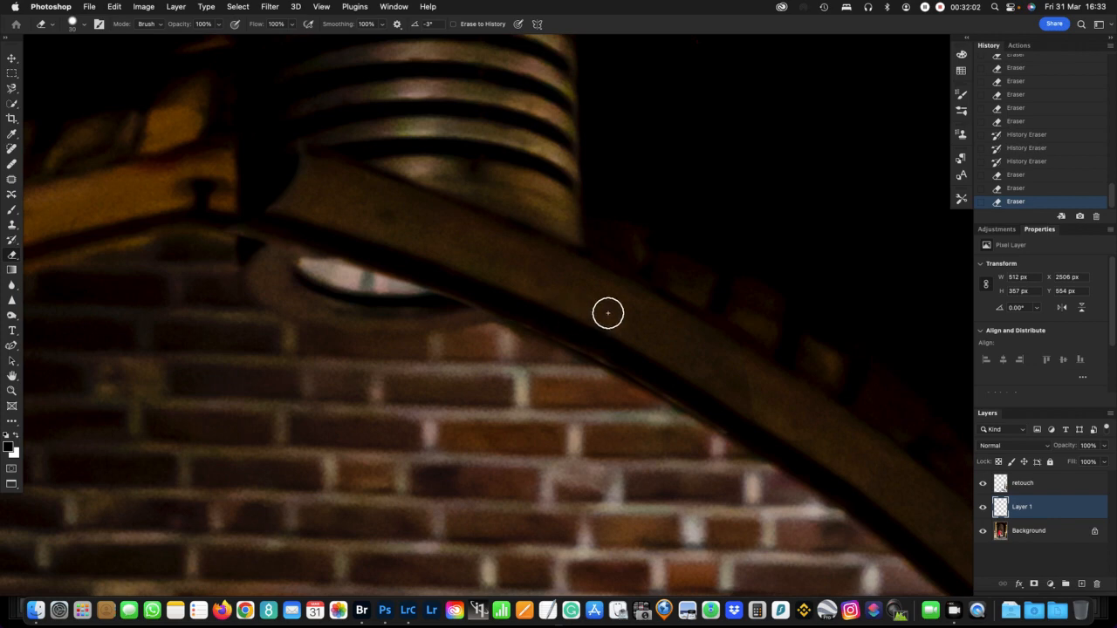
{"action": "key", "text": "v"}
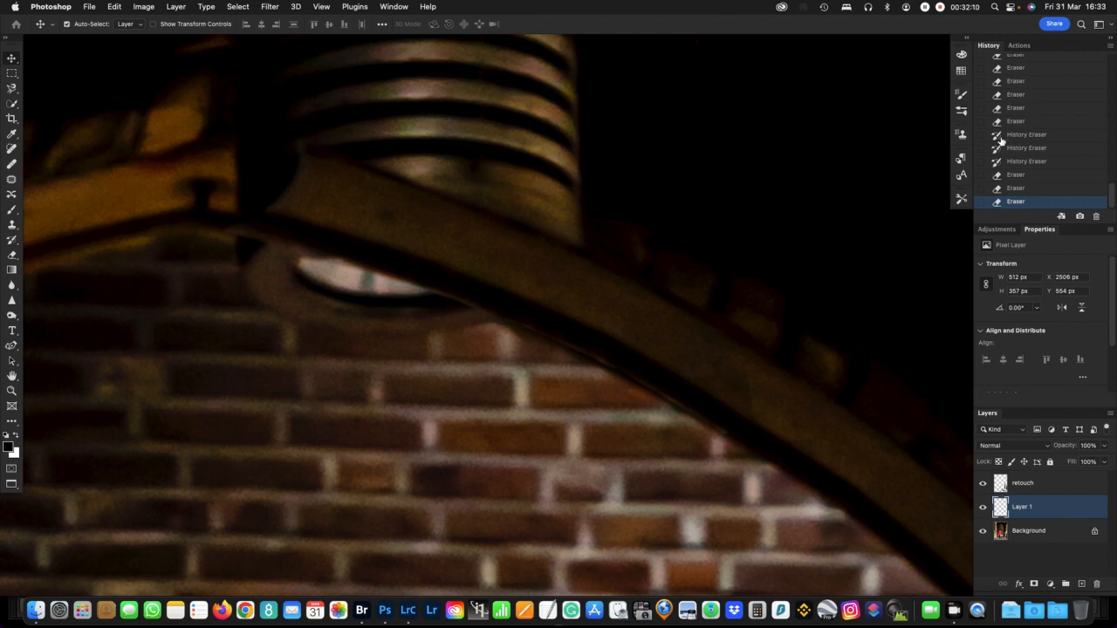
Review the history source state, then inspect the whole image and the area around the ceiling lamp
{"action": "scroll", "coordinate": [1044, 140], "scroll_direction": "up", "scroll_amount": 5}
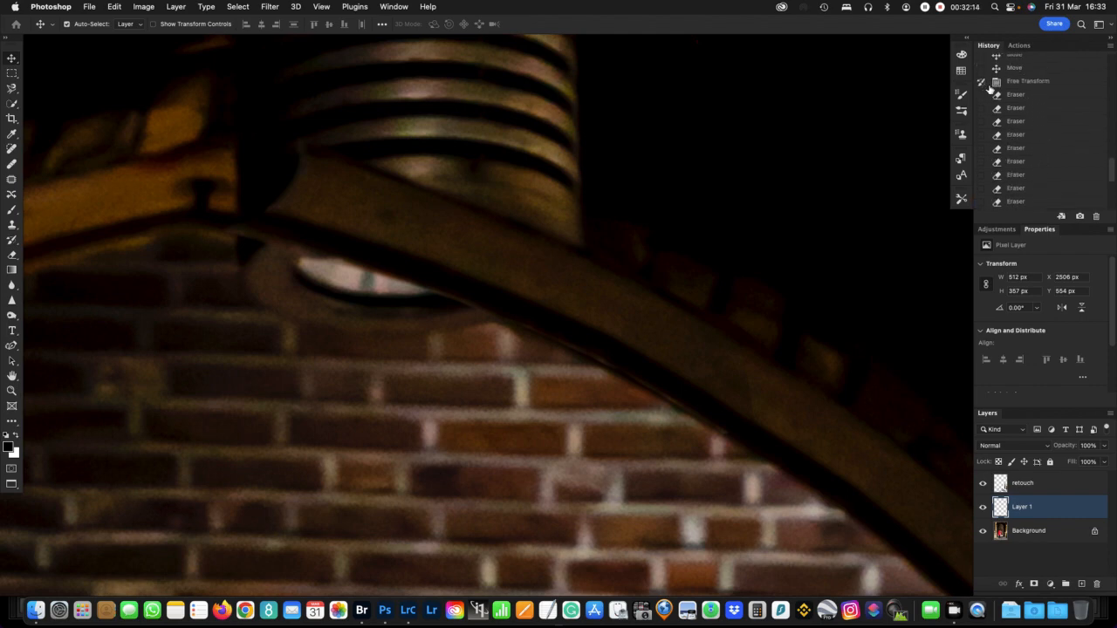
{"action": "scroll", "coordinate": [1009, 84], "scroll_direction": "down", "scroll_amount": 5}
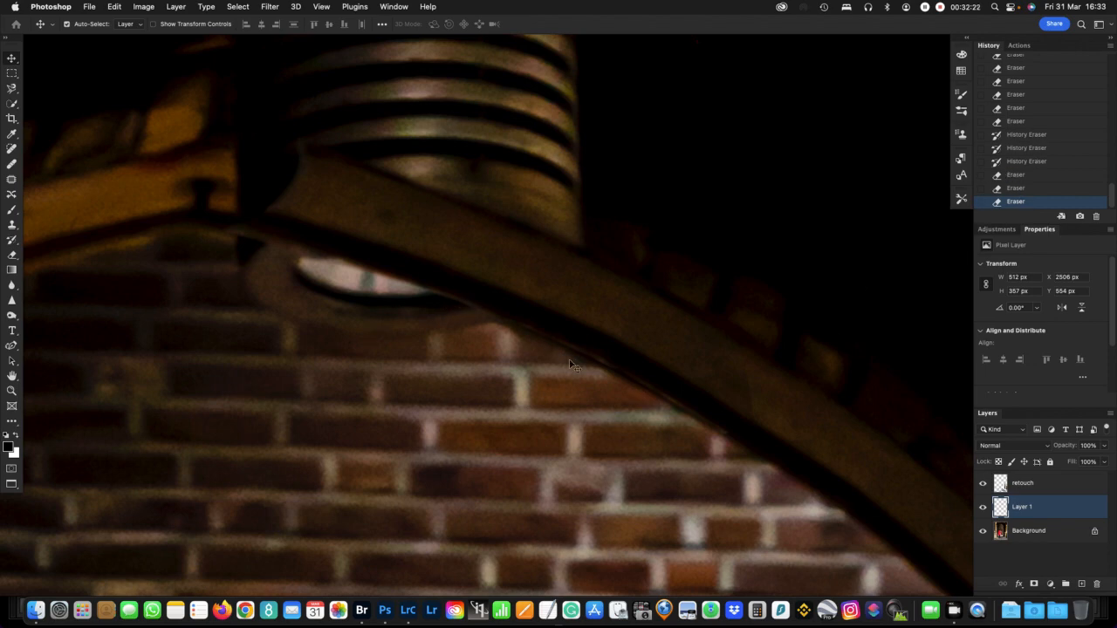
{"action": "key", "text": "super"}
{"action": "key", "text": "super+0"}
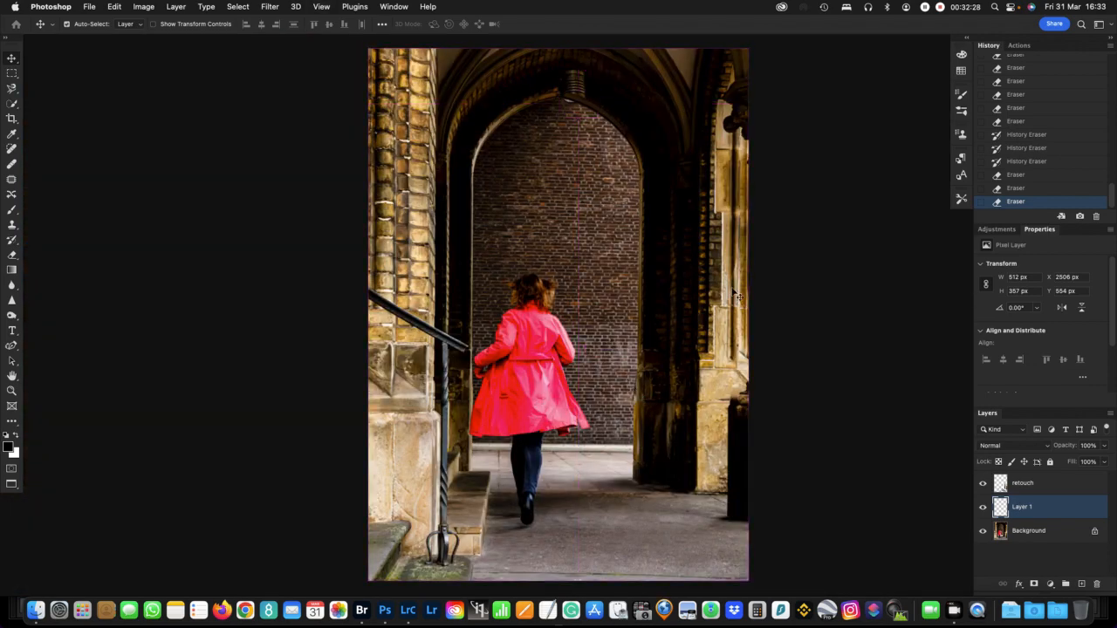
{"action": "key", "text": "super"}
{"action": "key", "text": "super"}
{"action": "key", "text": "super"}
{"action": "left_click_drag", "start_coordinate": [556, 93], "coordinate": [625, 222]}
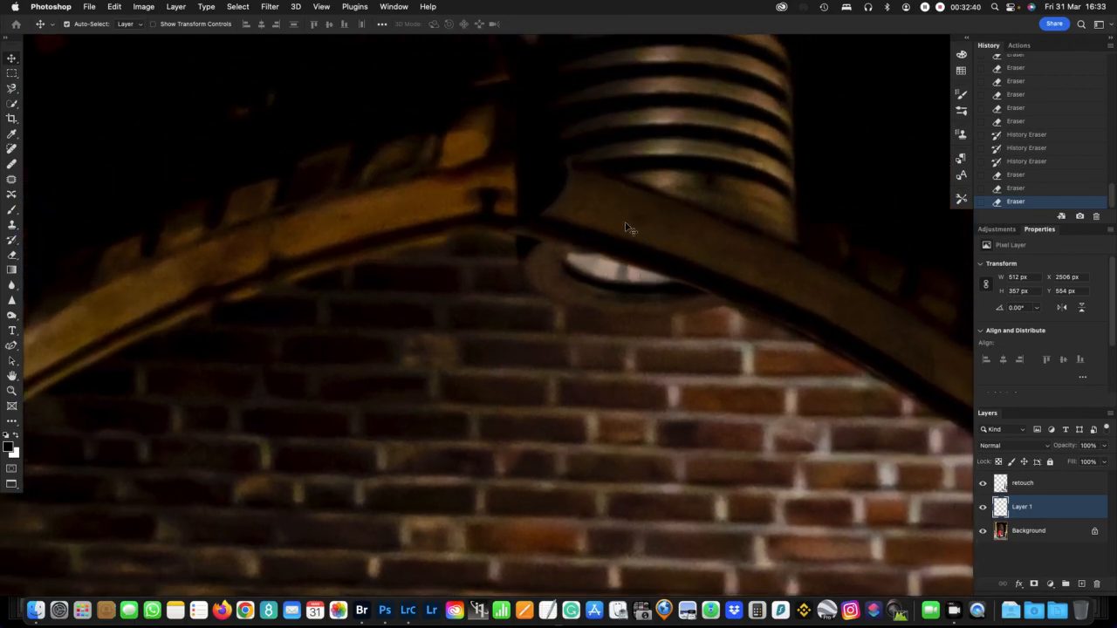
{"action": "left_click_drag", "start_coordinate": [625, 227], "coordinate": [583, 270]}
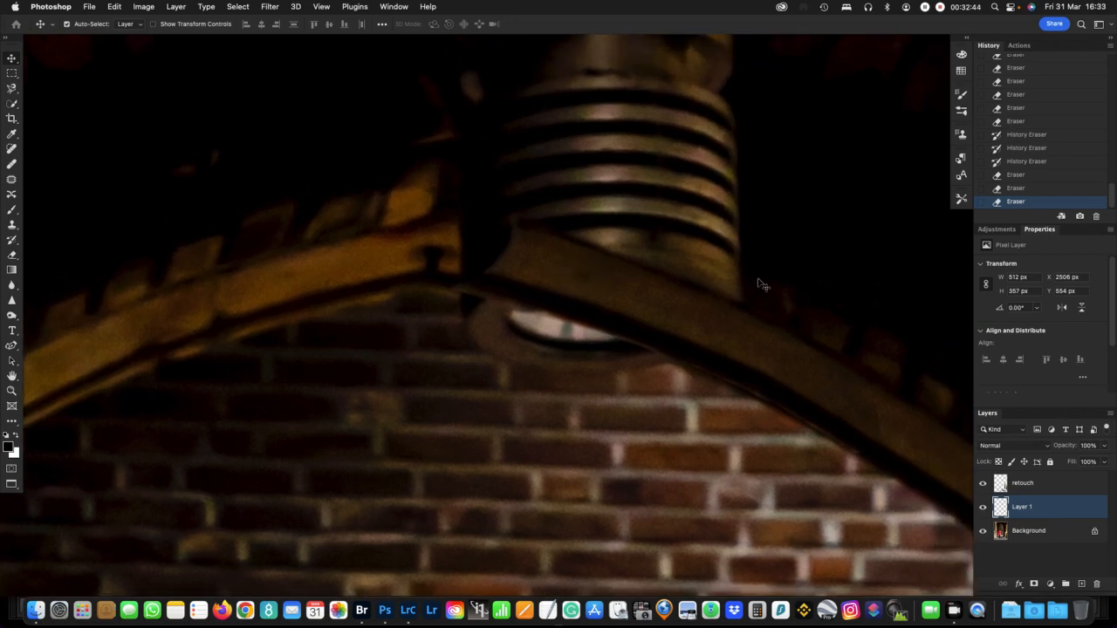
Start a Warp on the arch patch in Layer 1 and bend its mesh and lower-right corner to fit the arch curve
{"action": "left_click", "coordinate": [578, 285], "text": "alt"}
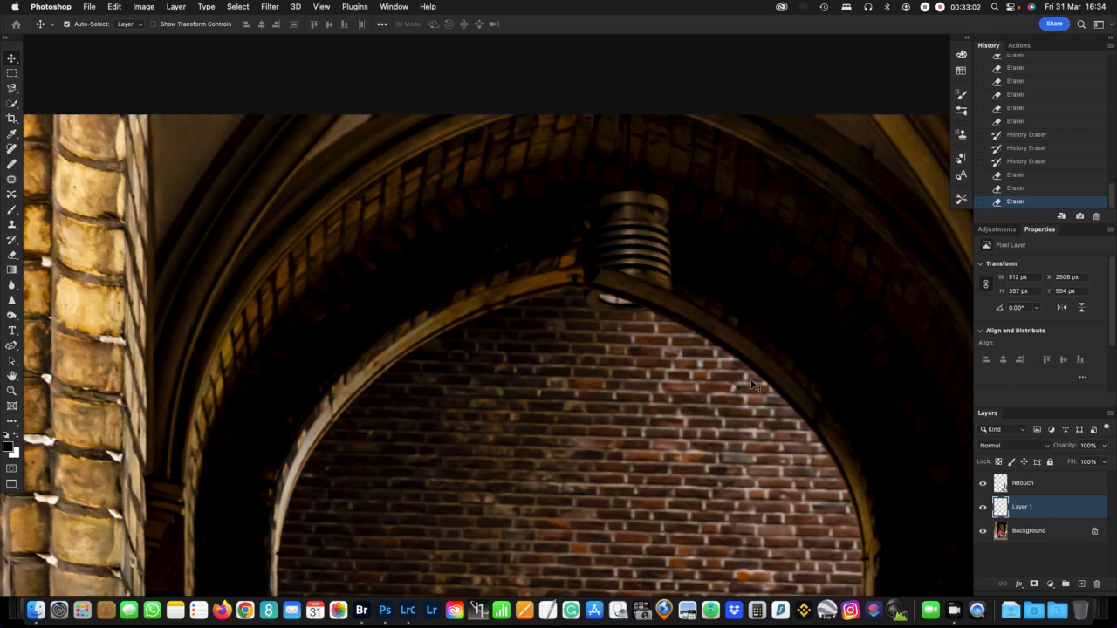
{"action": "left_click", "coordinate": [115, 6]}
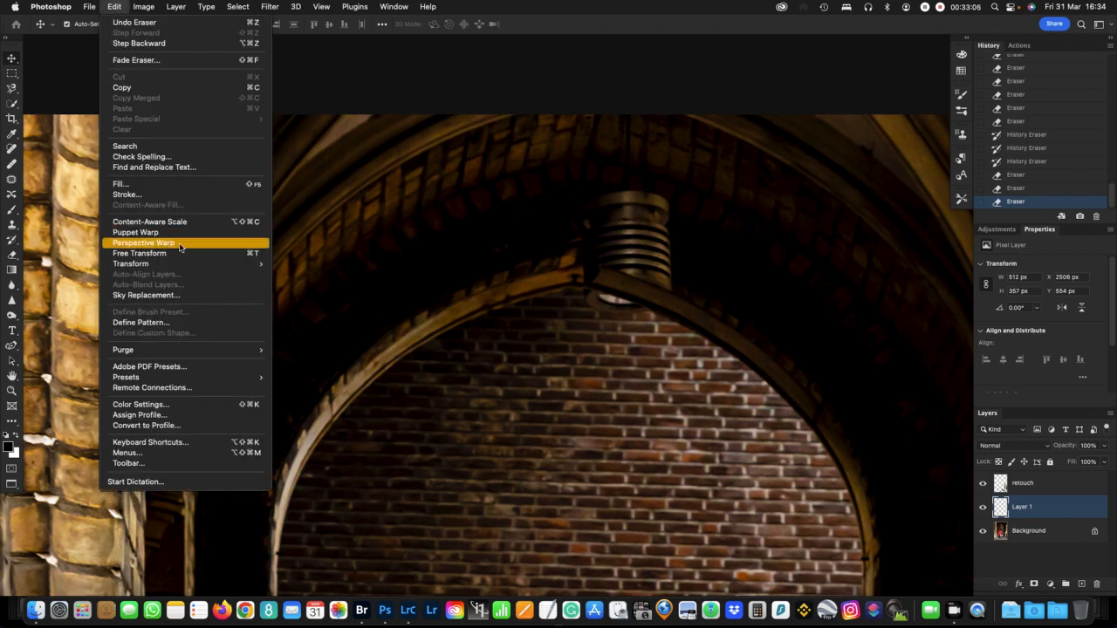
{"action": "mouse_move", "coordinate": [197, 264]}
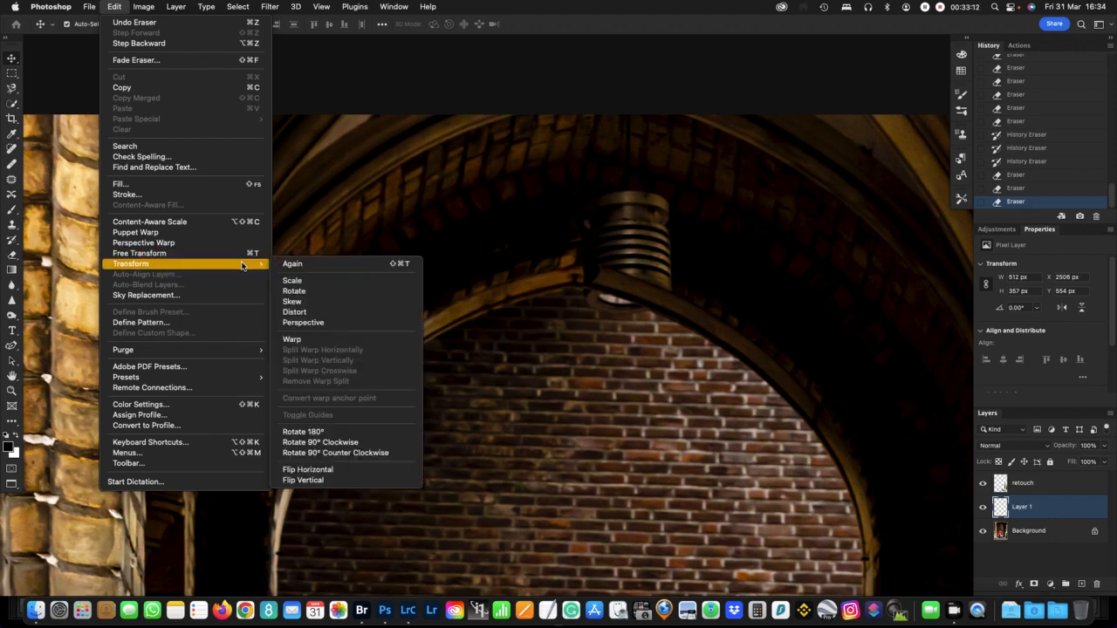
{"action": "mouse_move", "coordinate": [244, 265]}
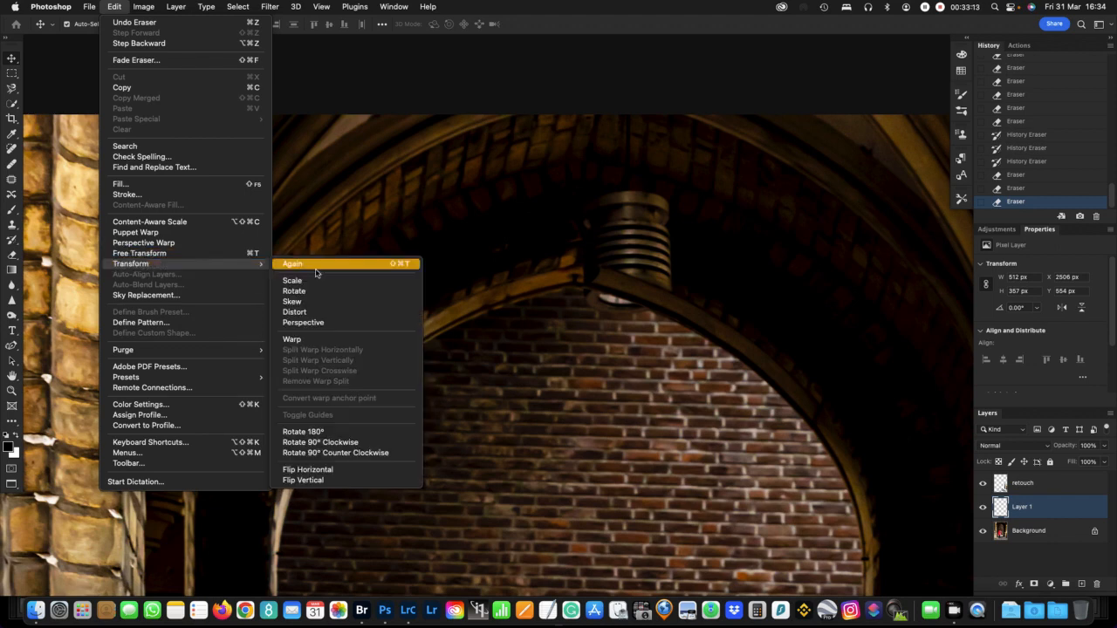
{"action": "left_click", "coordinate": [355, 340]}
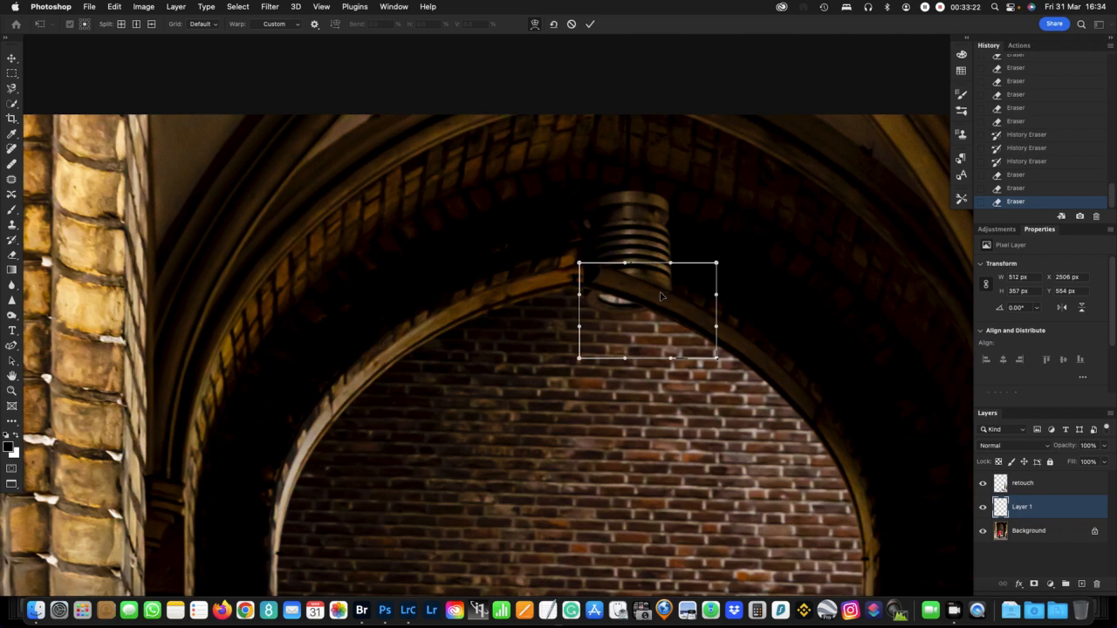
{"action": "left_click_drag", "start_coordinate": [661, 303], "coordinate": [627, 288]}
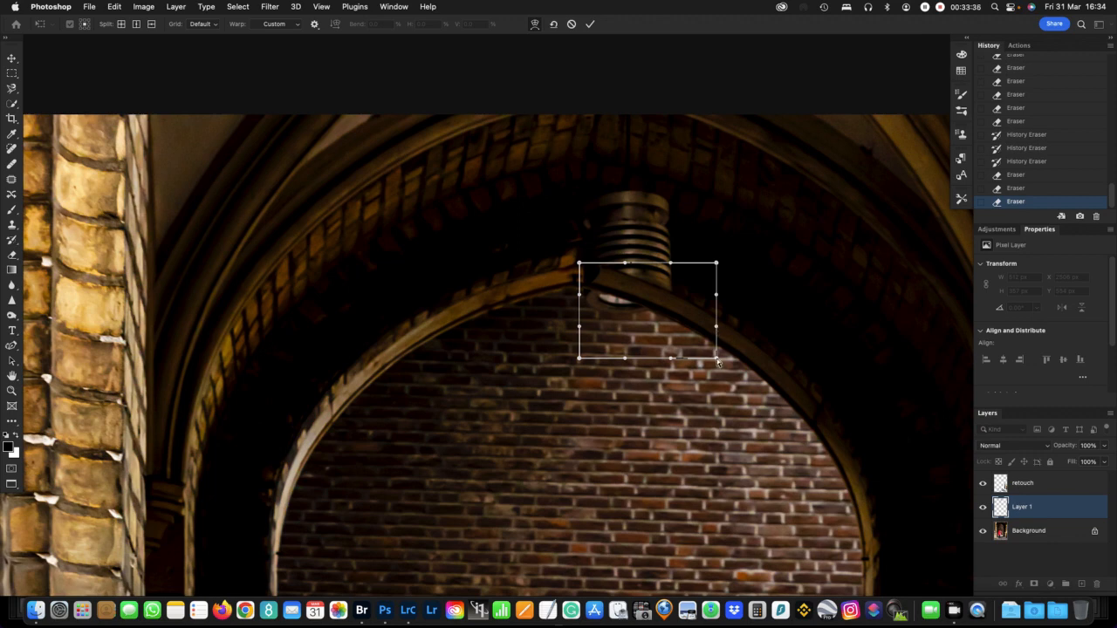
{"action": "left_click_drag", "start_coordinate": [717, 360], "coordinate": [713, 358]}
{"action": "left_click_drag", "start_coordinate": [626, 265], "coordinate": [708, 317]}
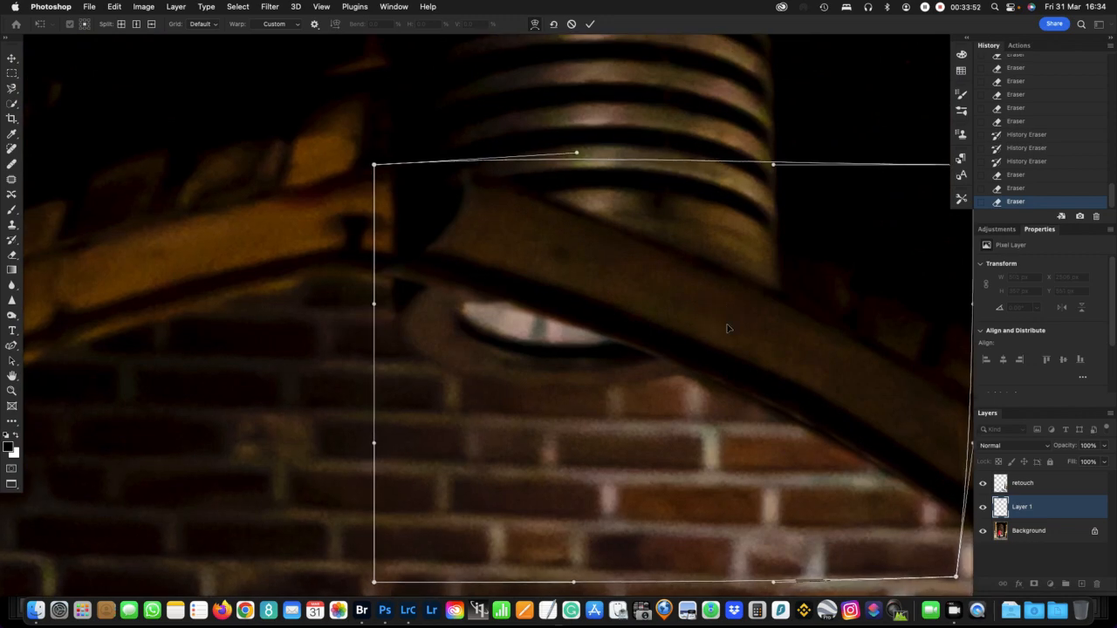
{"action": "key", "text": "Tab"}
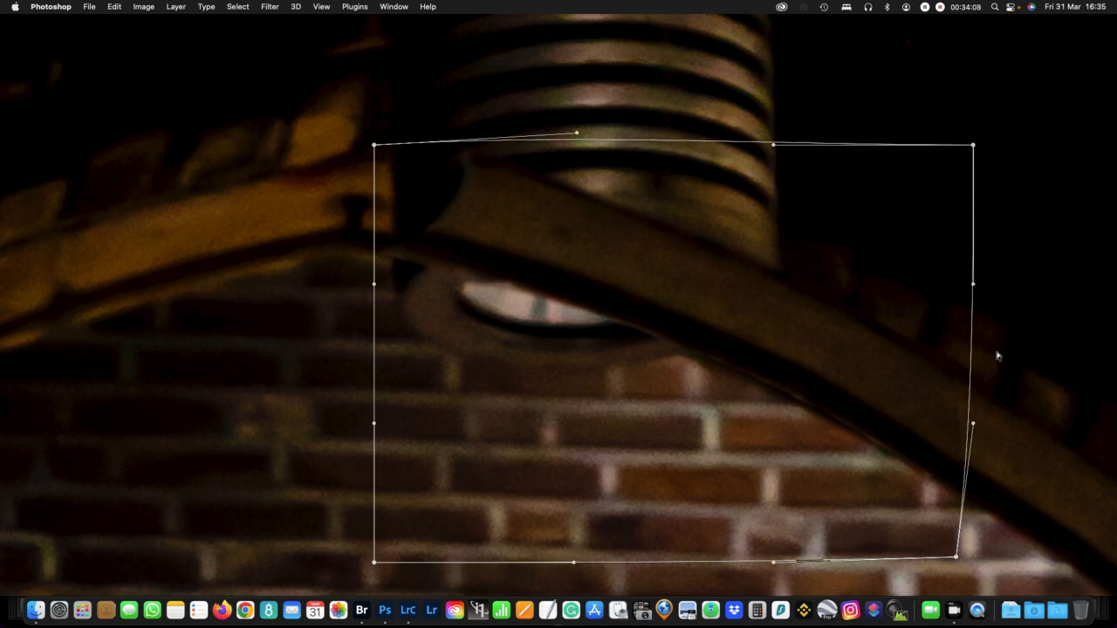
{"action": "key", "text": "Tab"}
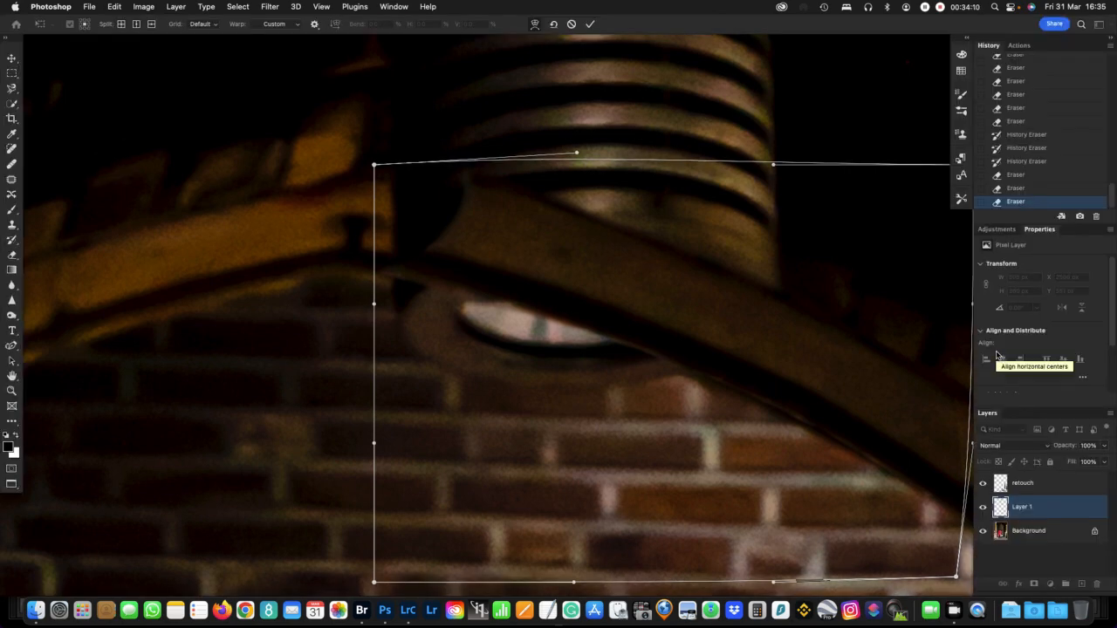
{"action": "key", "text": "Tab"}
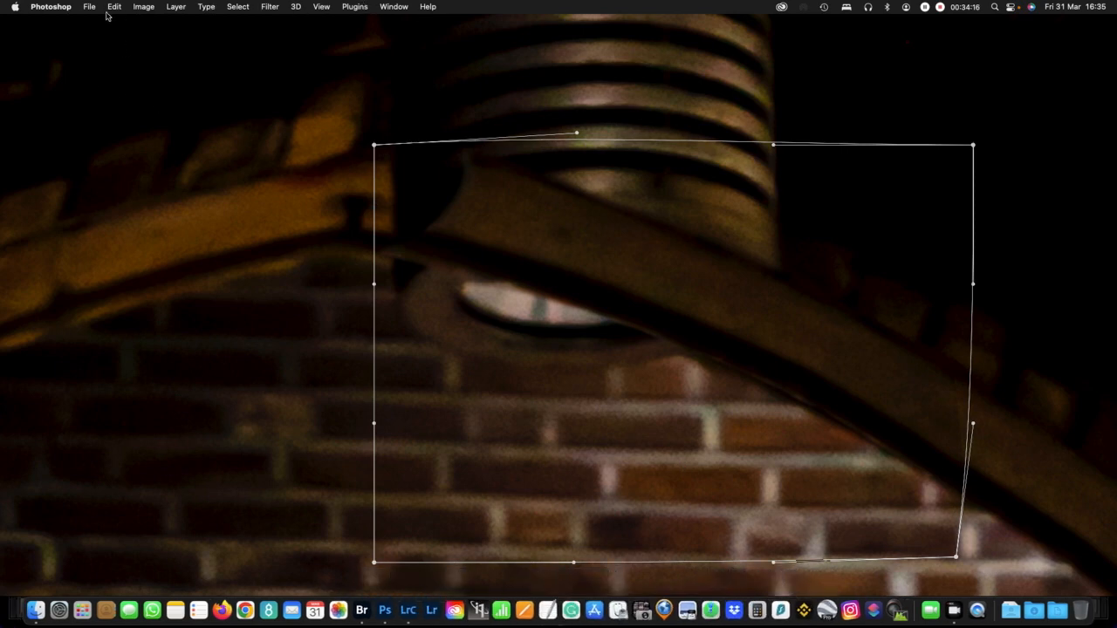
{"action": "left_click", "coordinate": [139, 6]}
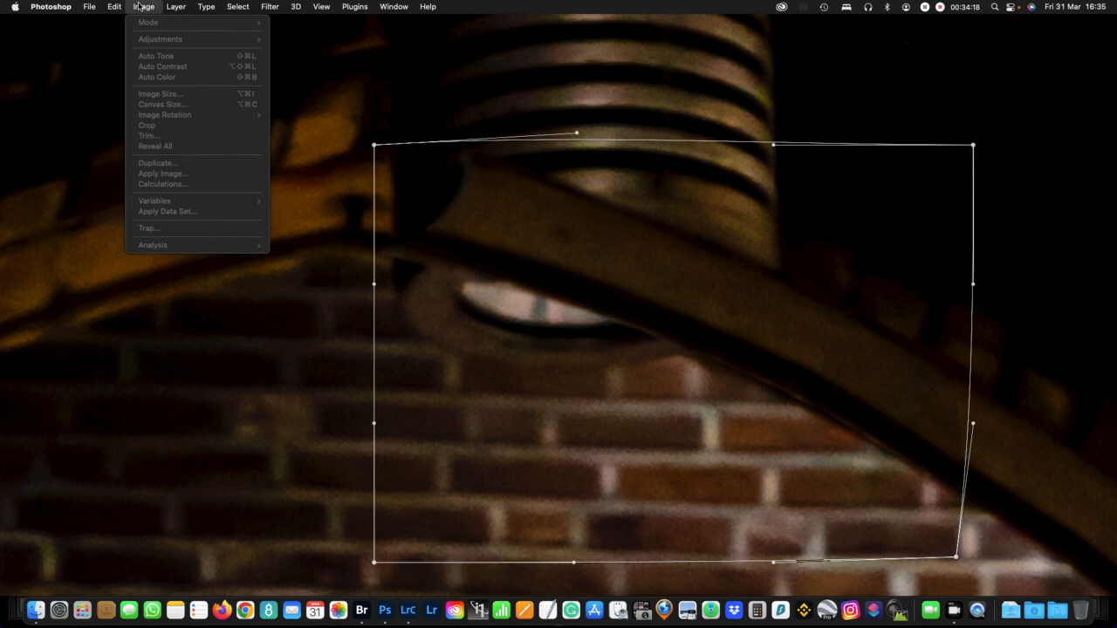
{"action": "mouse_move", "coordinate": [107, 4]}
{"action": "mouse_move", "coordinate": [162, 264]}
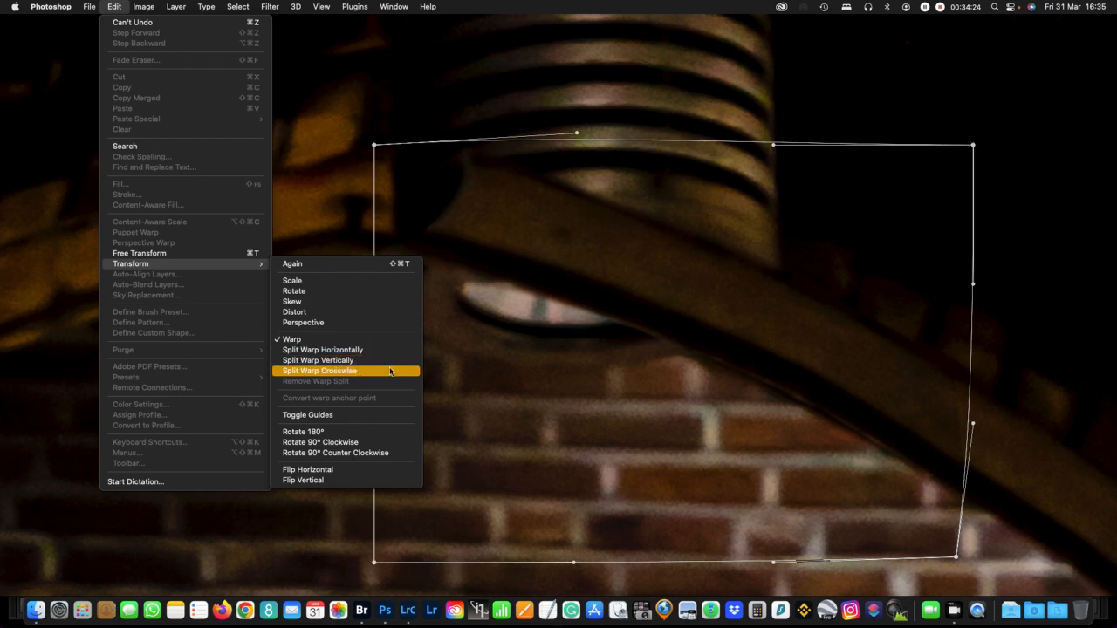
{"action": "left_click", "coordinate": [450, 382]}
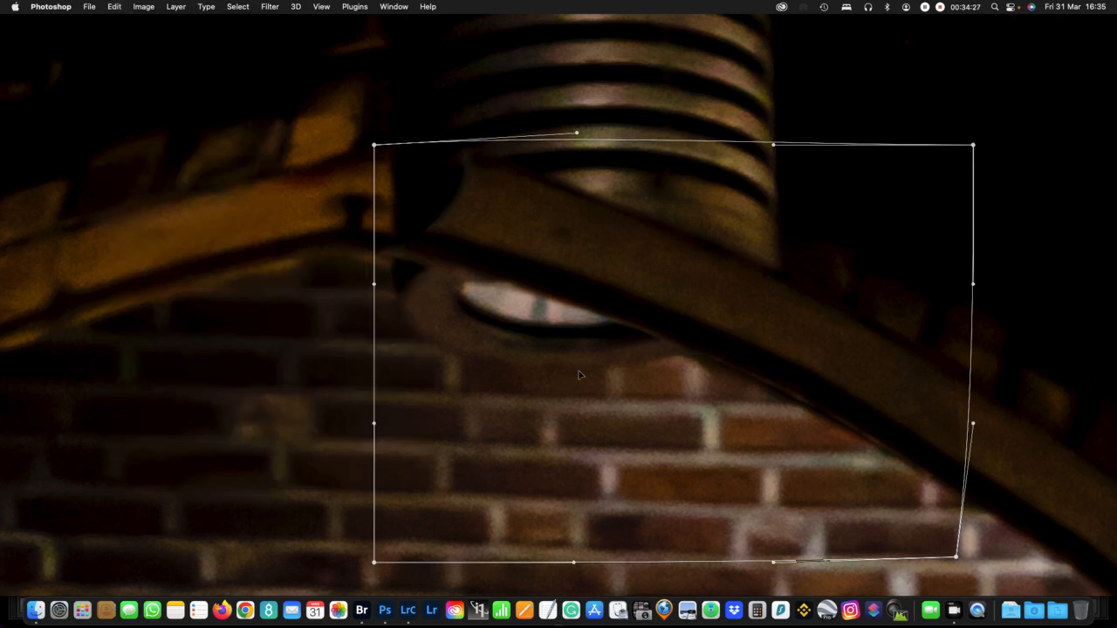
Refine the warp along the patch's arch edge with small adjustments, check it against the whole image, and apply it
{"action": "left_click", "coordinate": [636, 246]}
{"action": "left_click_drag", "start_coordinate": [638, 242], "coordinate": [633, 243]}
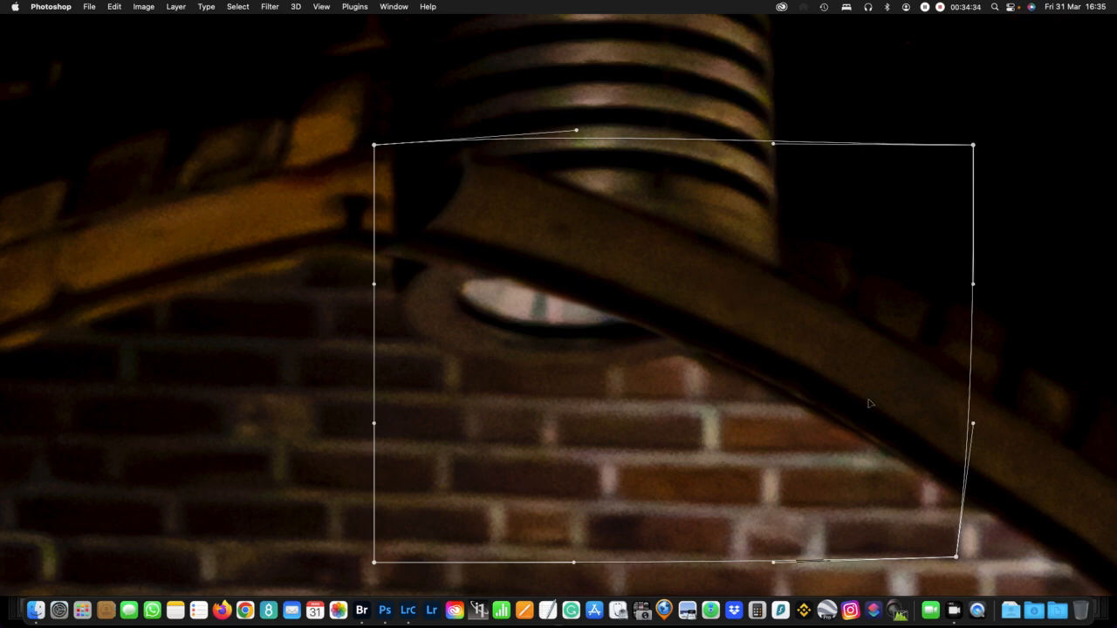
{"action": "left_click_drag", "start_coordinate": [926, 406], "coordinate": [925, 402]}
{"action": "key", "text": "alt"}
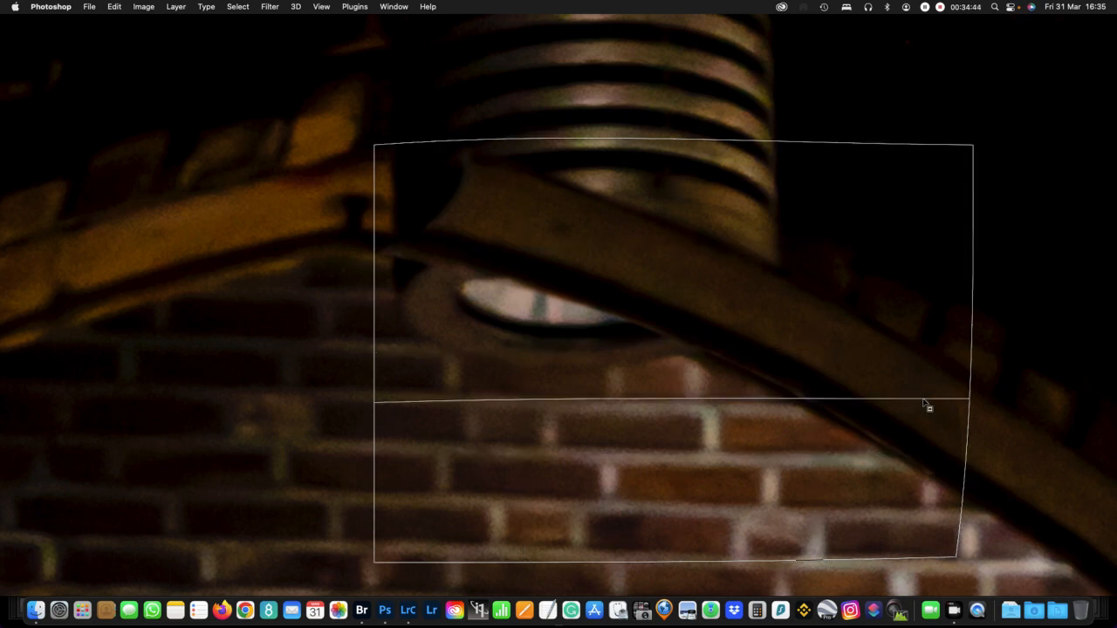
{"action": "key", "text": "super+0"}
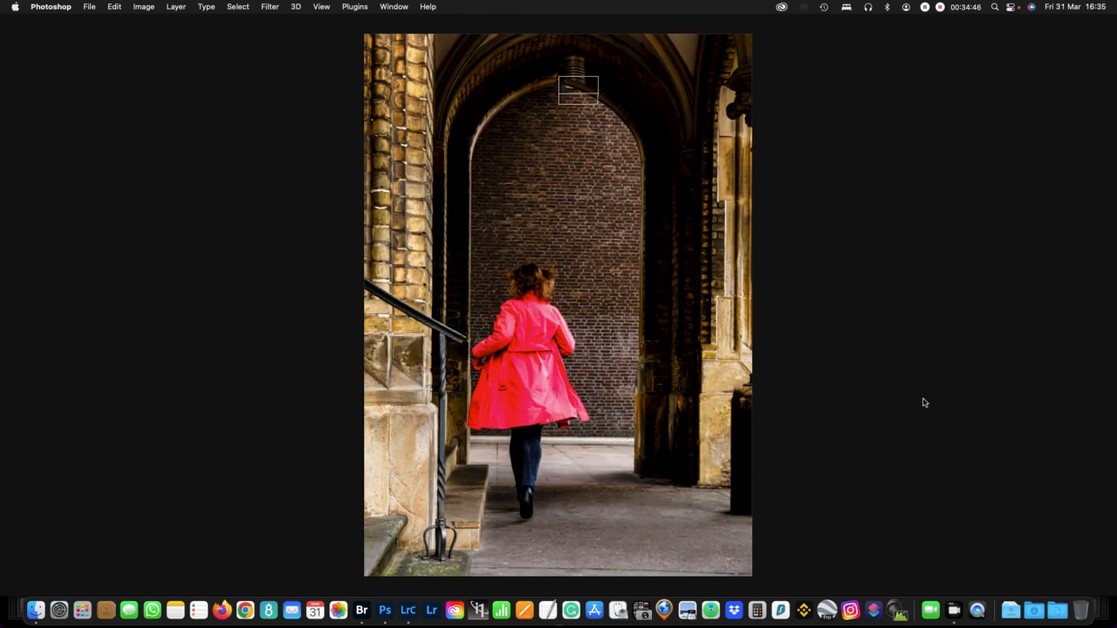
{"action": "key", "text": "Return"}
Set up the Clone Stamp to sample All Layers and sample the bricks just below the ceiling lamp
{"action": "key", "text": "super+space"}
{"action": "left_click_drag", "start_coordinate": [560, 85], "coordinate": [546, 310]}
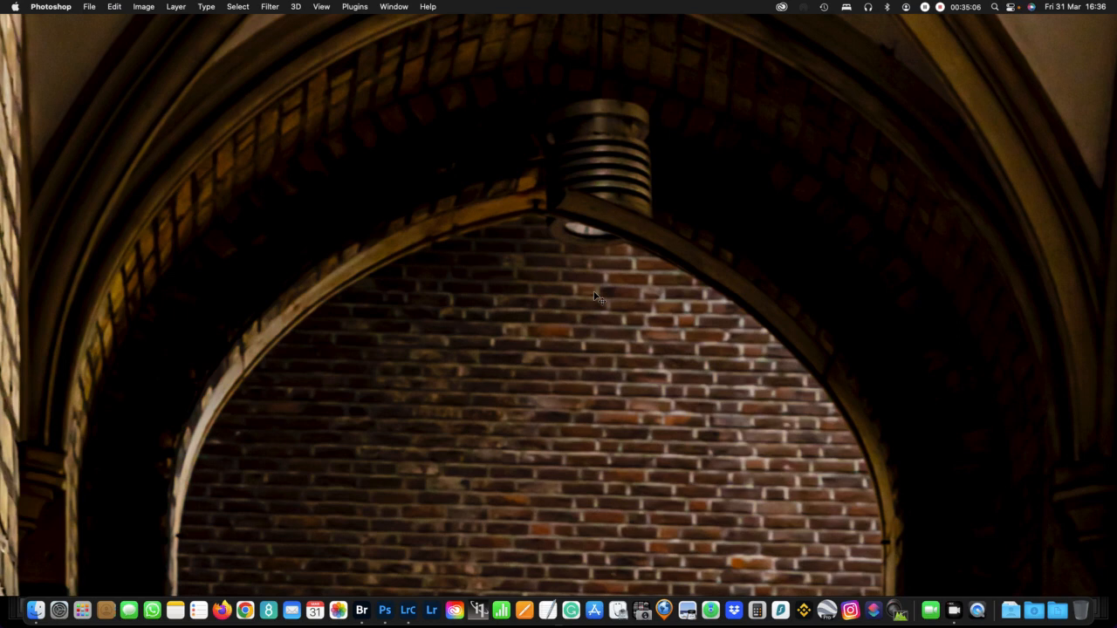
{"action": "key", "text": "Tab"}
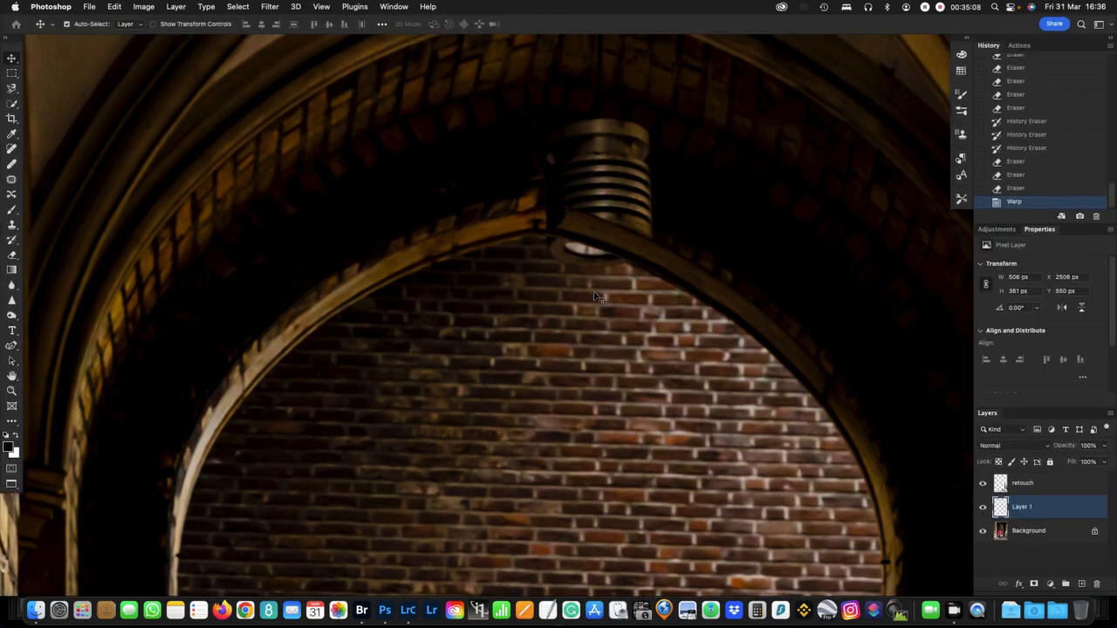
{"action": "key", "text": "Tab"}
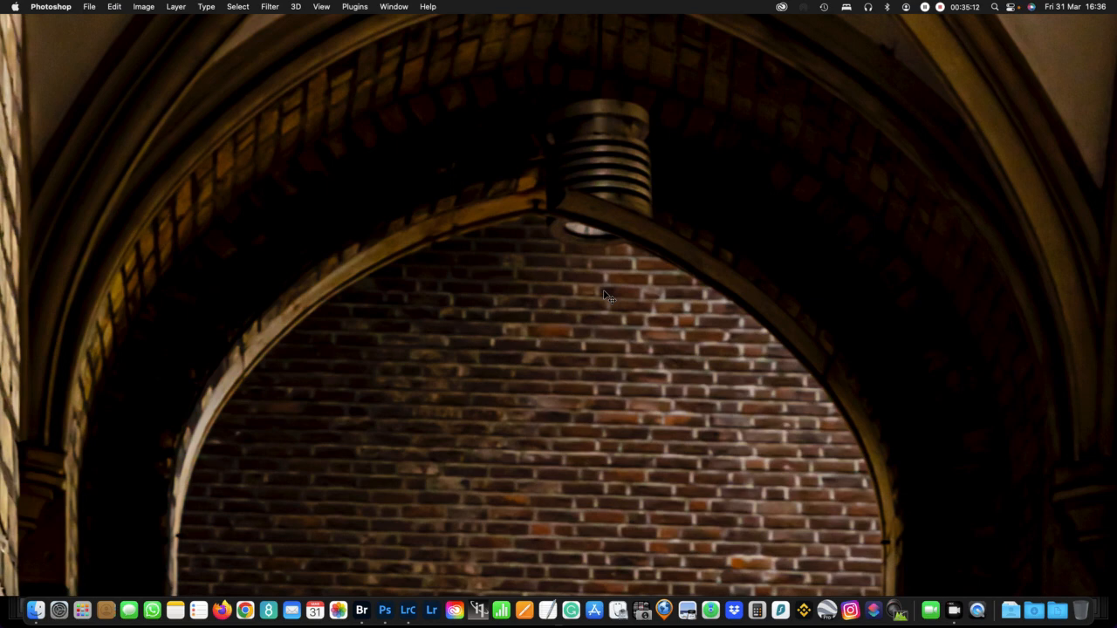
{"action": "mouse_move", "coordinate": [4, 281]}
{"action": "key", "text": "s"}
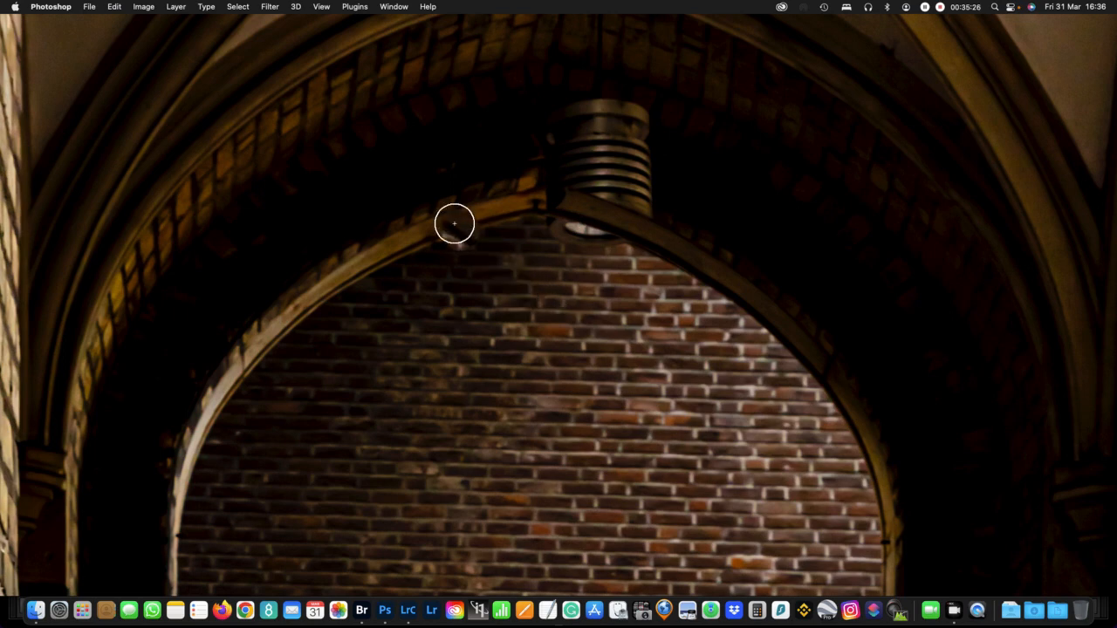
{"action": "key", "text": "Tab"}
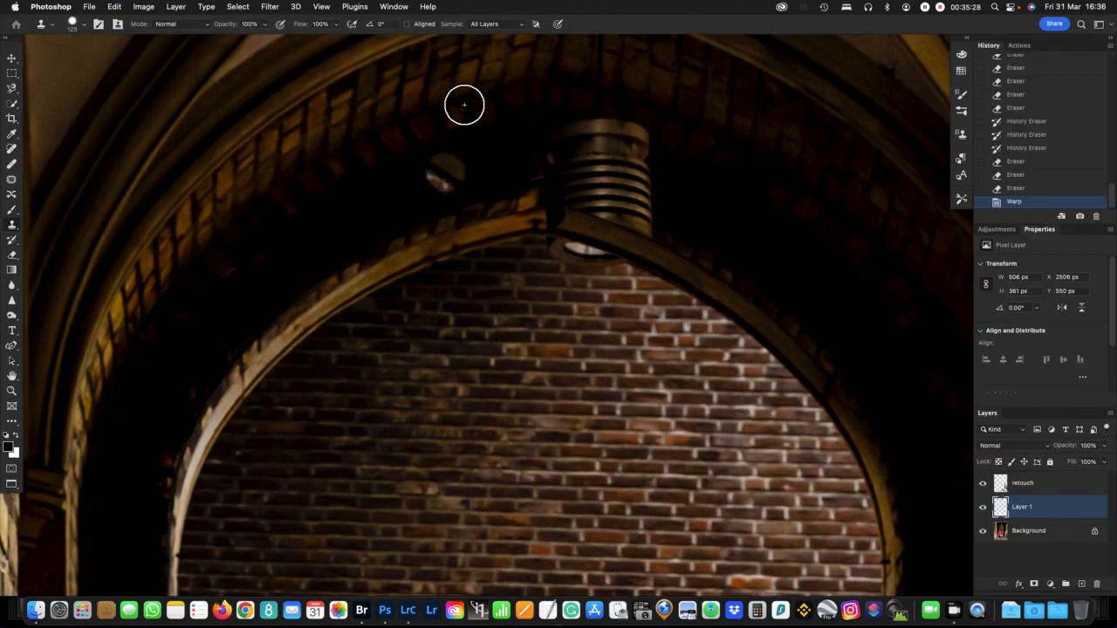
{"action": "left_click", "coordinate": [490, 25]}
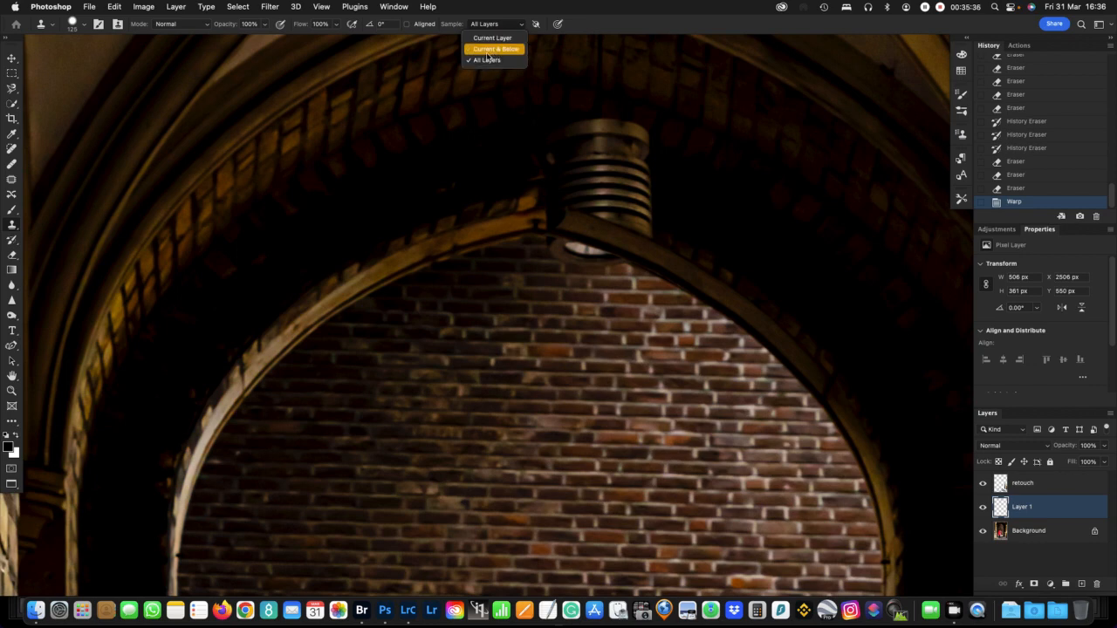
{"action": "left_click", "coordinate": [485, 62]}
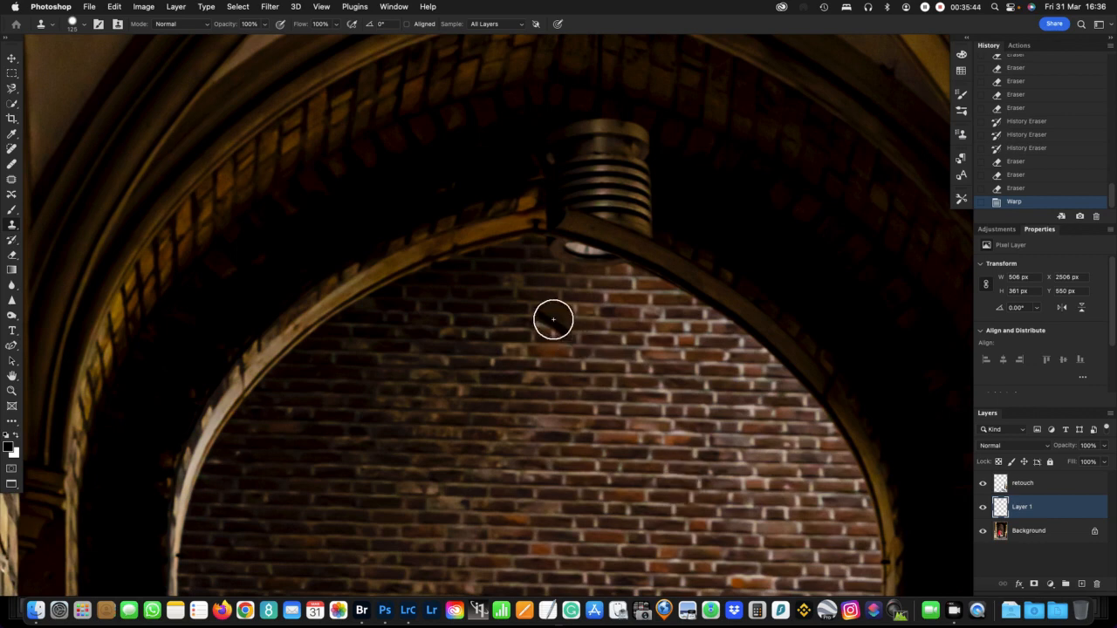
{"action": "left_click", "coordinate": [606, 293], "text": "alt"}
Try to clone the sampled bricks over the lamp's exposed underside and the wall below the arch's apex at 80 px
{"action": "mouse_move", "coordinate": [608, 264]}
{"action": "left_mouse_down"}
{"action": "mouse_move", "coordinate": [553, 247]}
{"action": "mouse_move", "coordinate": [608, 265]}
{"action": "mouse_move", "coordinate": [573, 262]}
{"action": "left_mouse_up"}
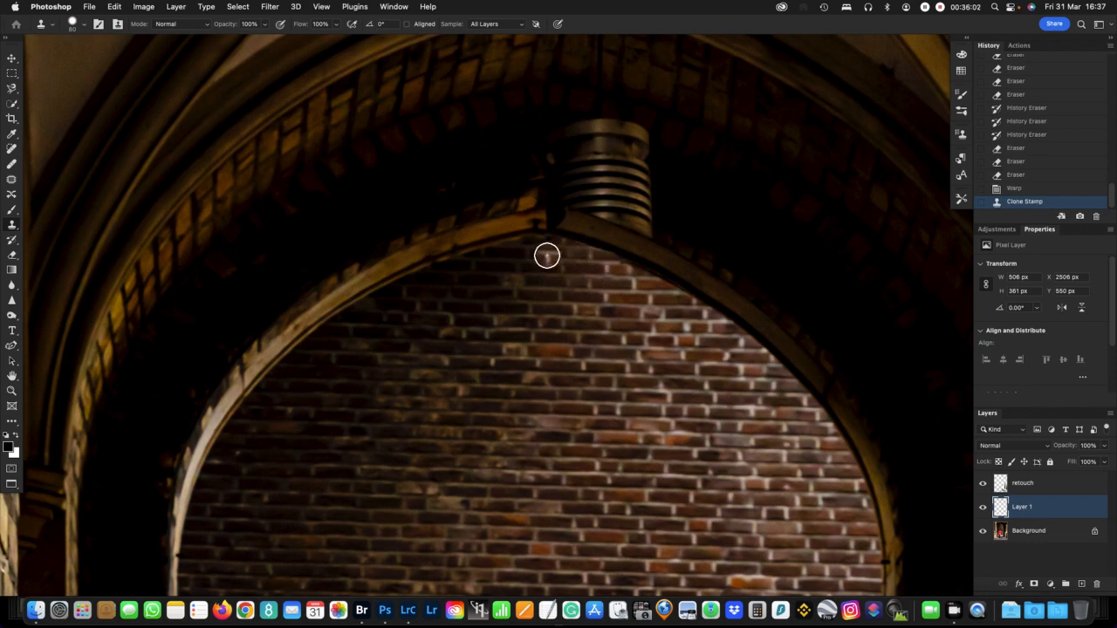
{"action": "key", "text": "v"}
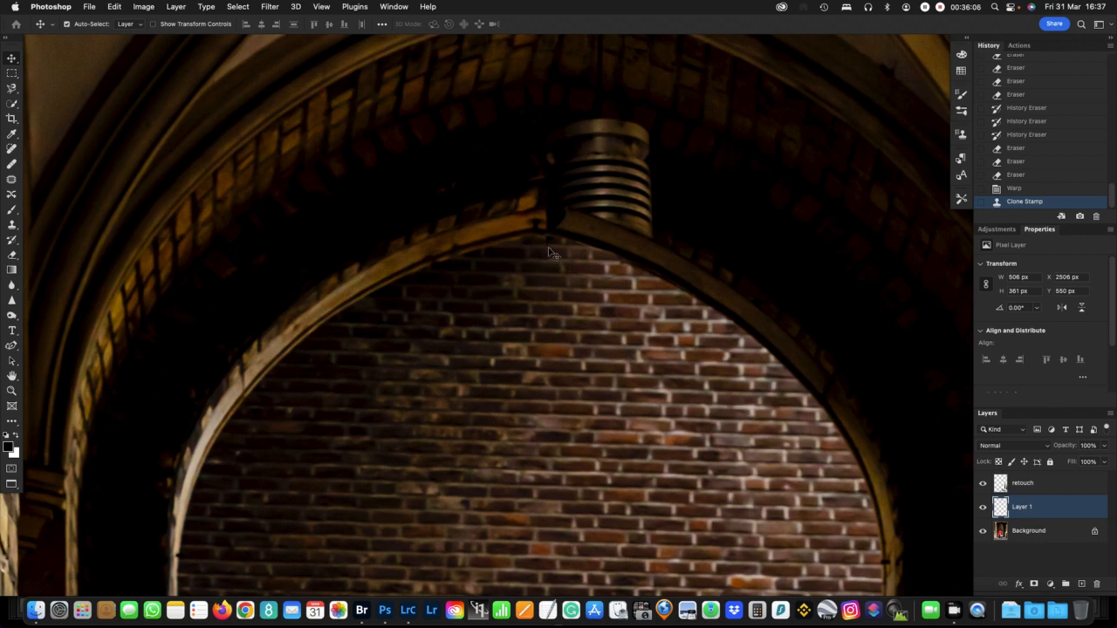
{"action": "key", "text": "super"}
{"action": "key", "text": "s"}
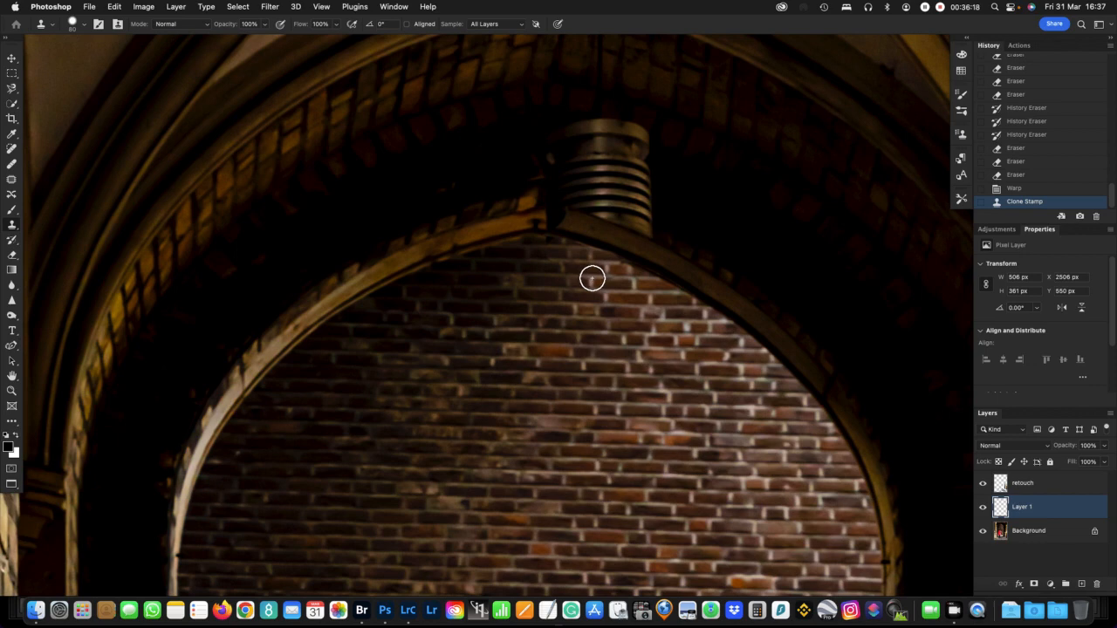
{"action": "key", "text": "p"}
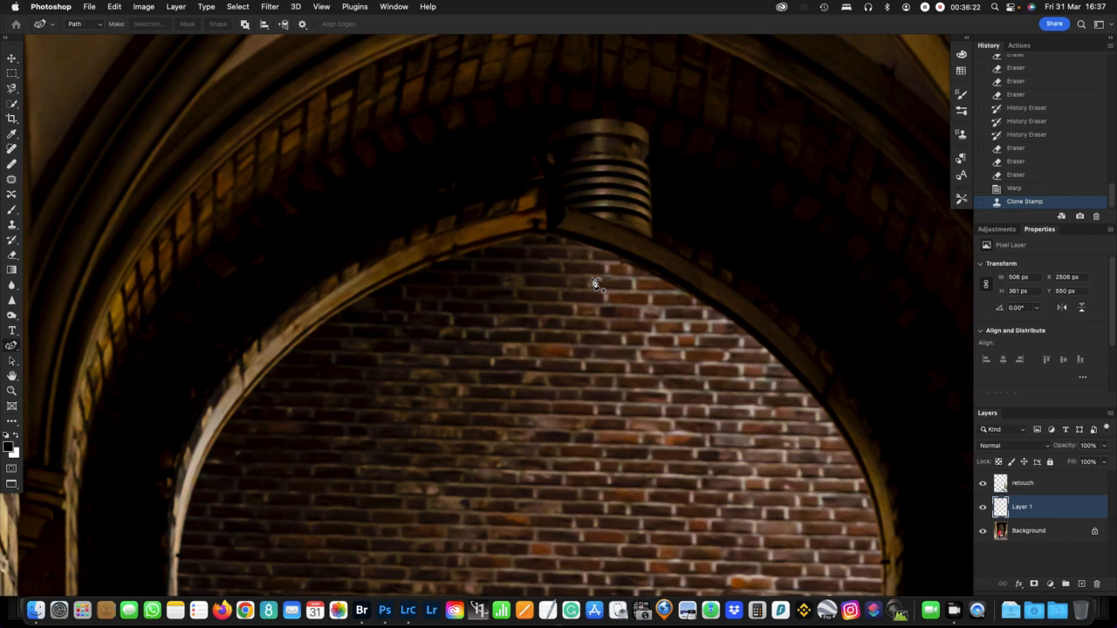
{"action": "key", "text": "s"}
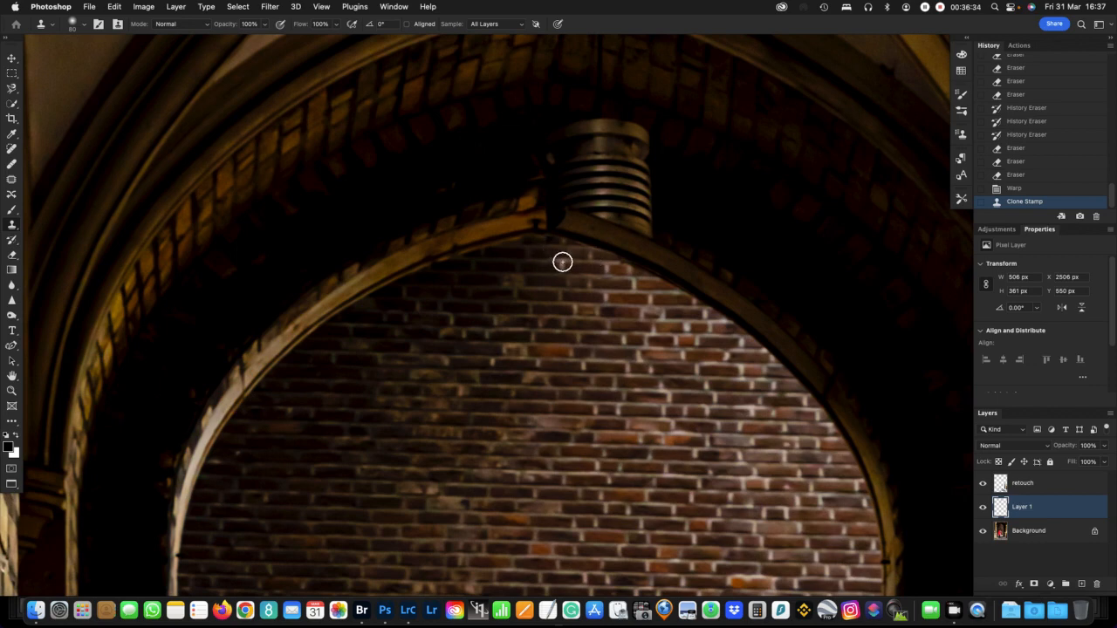
{"action": "mouse_move", "coordinate": [561, 262]}
{"action": "left_mouse_down"}
{"action": "mouse_move", "coordinate": [549, 248]}
{"action": "mouse_move", "coordinate": [598, 282]}
{"action": "mouse_move", "coordinate": [563, 274]}
{"action": "mouse_move", "coordinate": [550, 288]}
{"action": "left_mouse_up"}
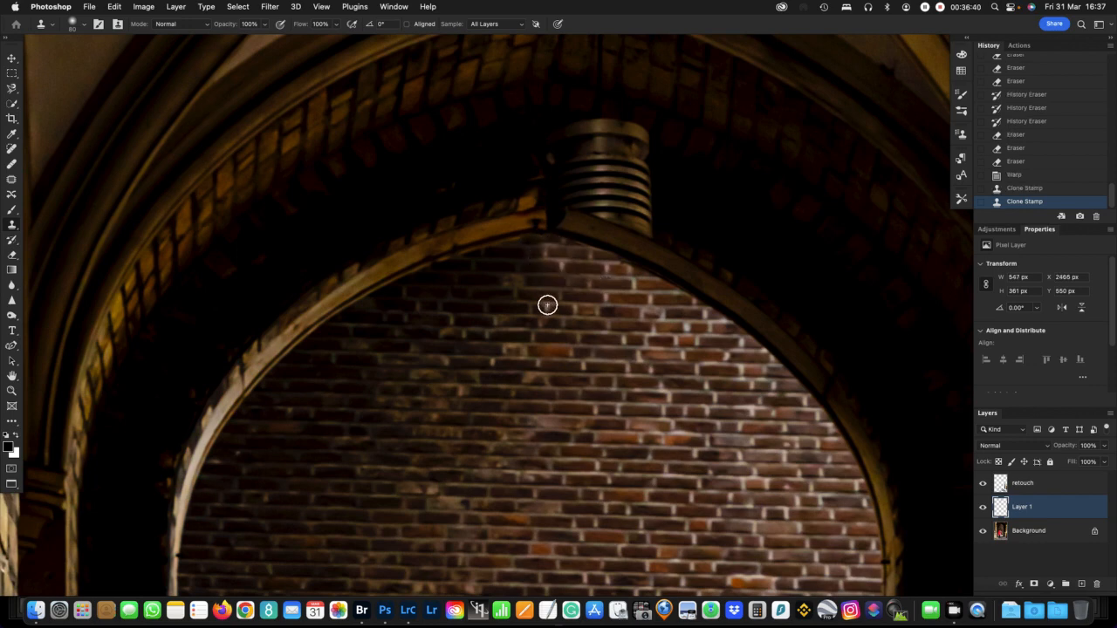
Try erasing the cloned bricks below the arch's apex, then undo the erasing and both clone strokes
{"action": "key", "text": "e"}
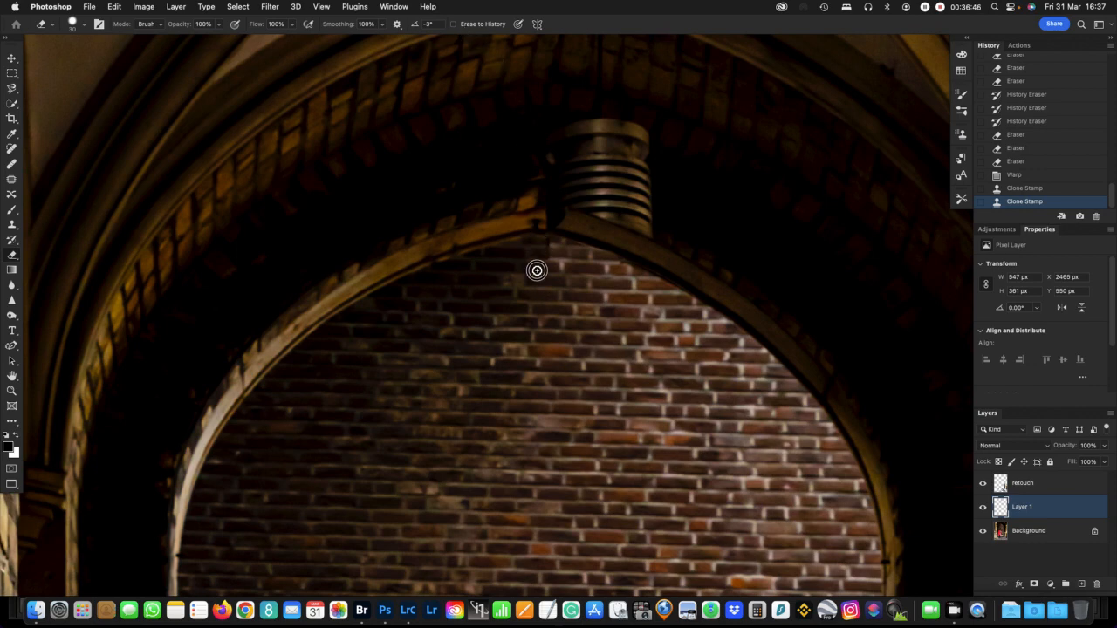
{"action": "mouse_move", "coordinate": [554, 249]}
{"action": "left_mouse_down"}
{"action": "mouse_move", "coordinate": [556, 240]}
{"action": "mouse_move", "coordinate": [550, 260]}
{"action": "left_mouse_up"}
{"action": "key", "text": "super+z"}
{"action": "key", "text": "super+z"}
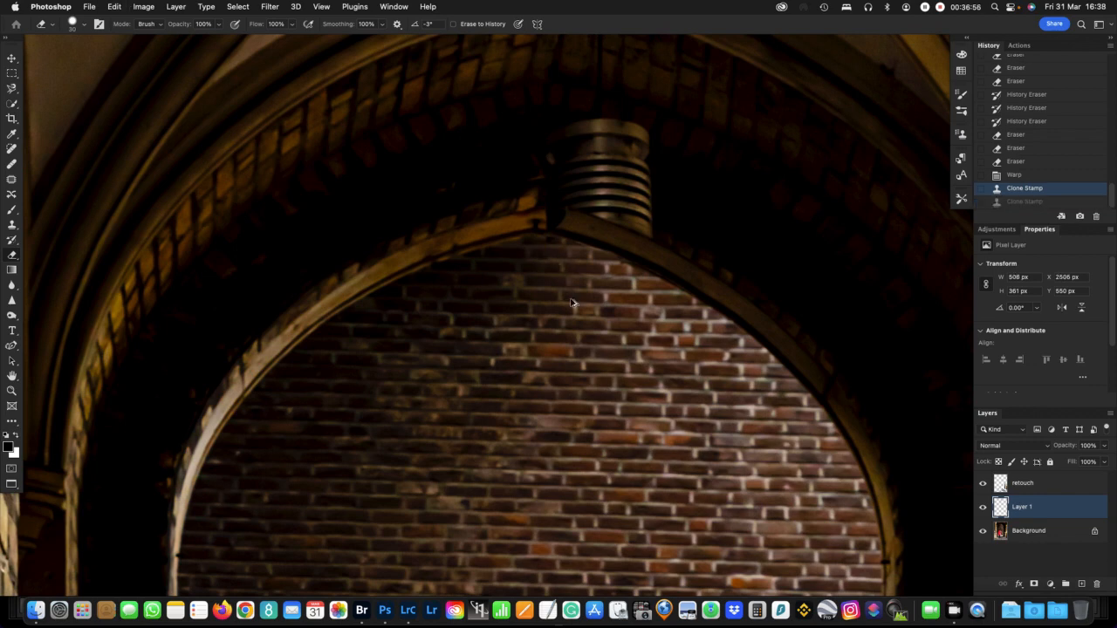
{"action": "key", "text": "super+z"}
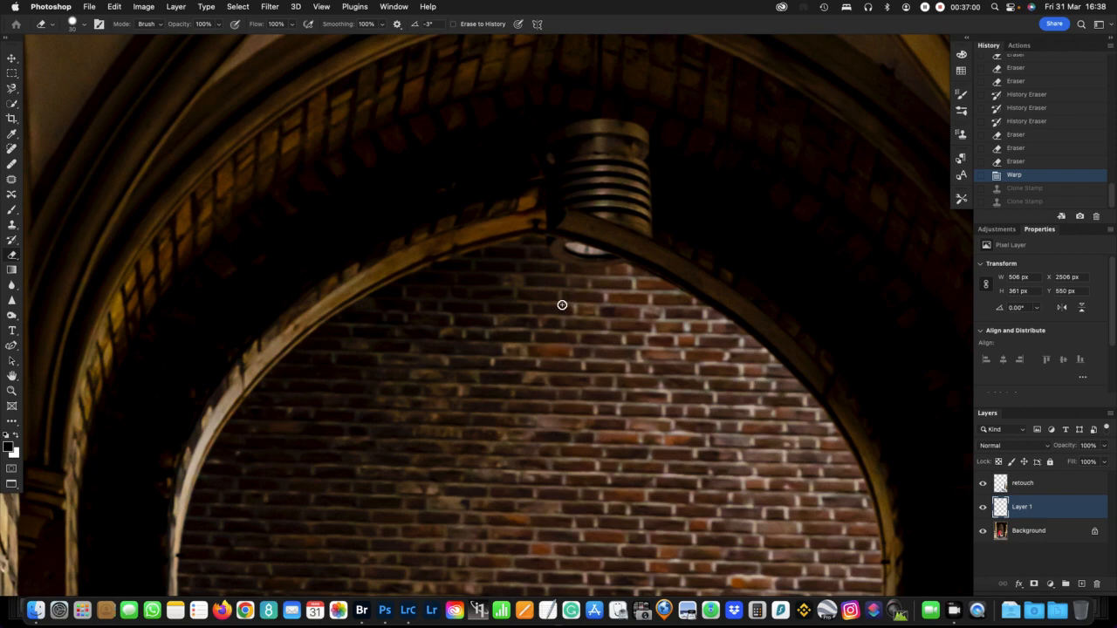
Clone bricks over the lamp's exposed underside below the arch with the 80 px Clone Stamp, and select the retouch layer
{"action": "key", "text": "s"}
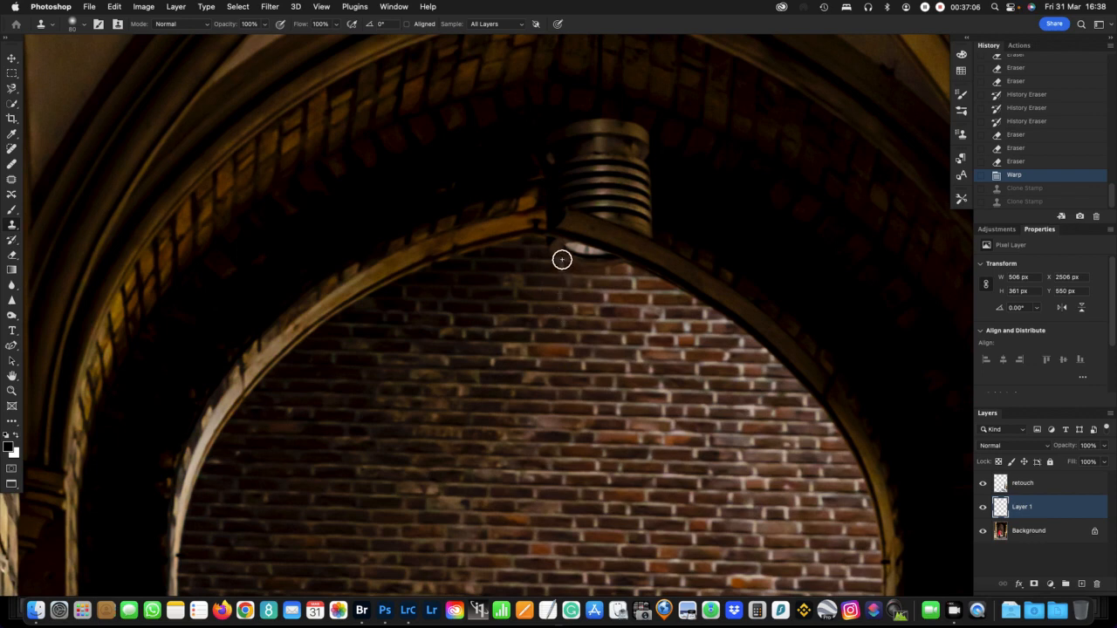
{"action": "mouse_move", "coordinate": [563, 260]}
{"action": "left_mouse_down"}
{"action": "mouse_move", "coordinate": [563, 252]}
{"action": "mouse_move", "coordinate": [610, 264]}
{"action": "mouse_move", "coordinate": [555, 260]}
{"action": "mouse_move", "coordinate": [545, 246]}
{"action": "mouse_move", "coordinate": [583, 255]}
{"action": "left_mouse_up"}
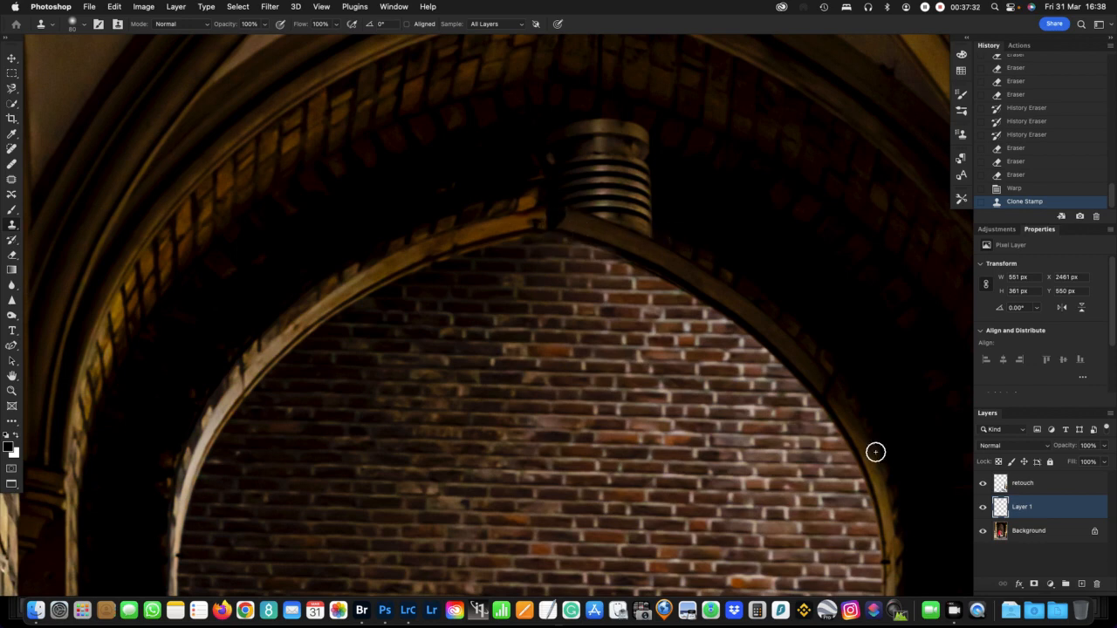
{"action": "left_click", "coordinate": [1053, 486]}
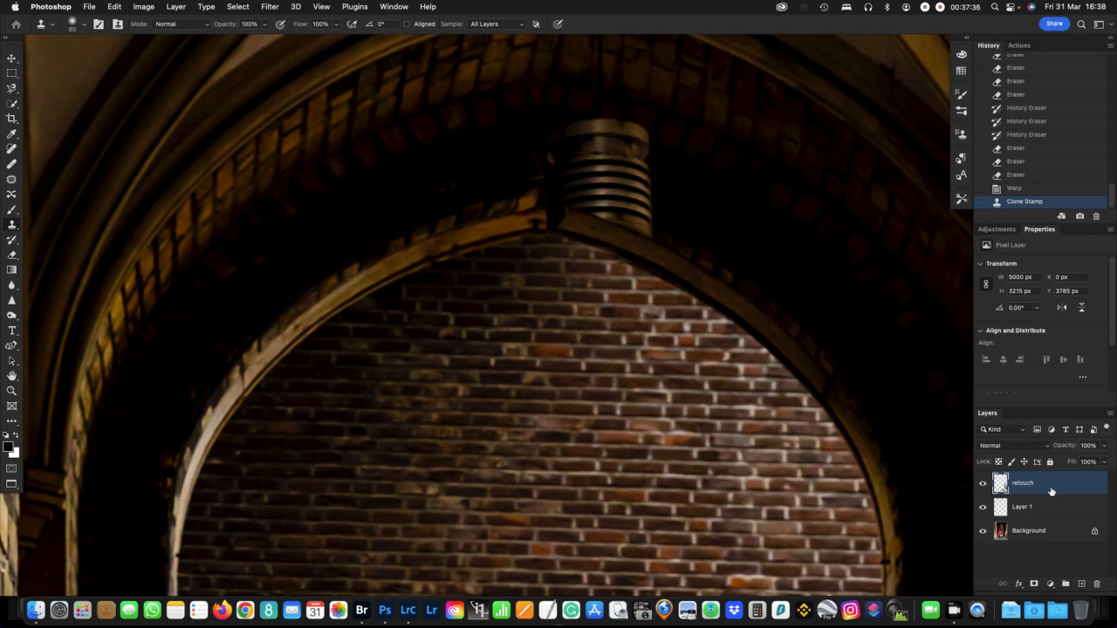
Undo the last clone stroke, the warp and the three eraser strokes before it
{"action": "key", "text": "super+z"}
{"action": "key", "text": "super+z"}
{"action": "key", "text": "super+z"}
{"action": "key", "text": "super+z"}
{"action": "key", "text": "super+z"}
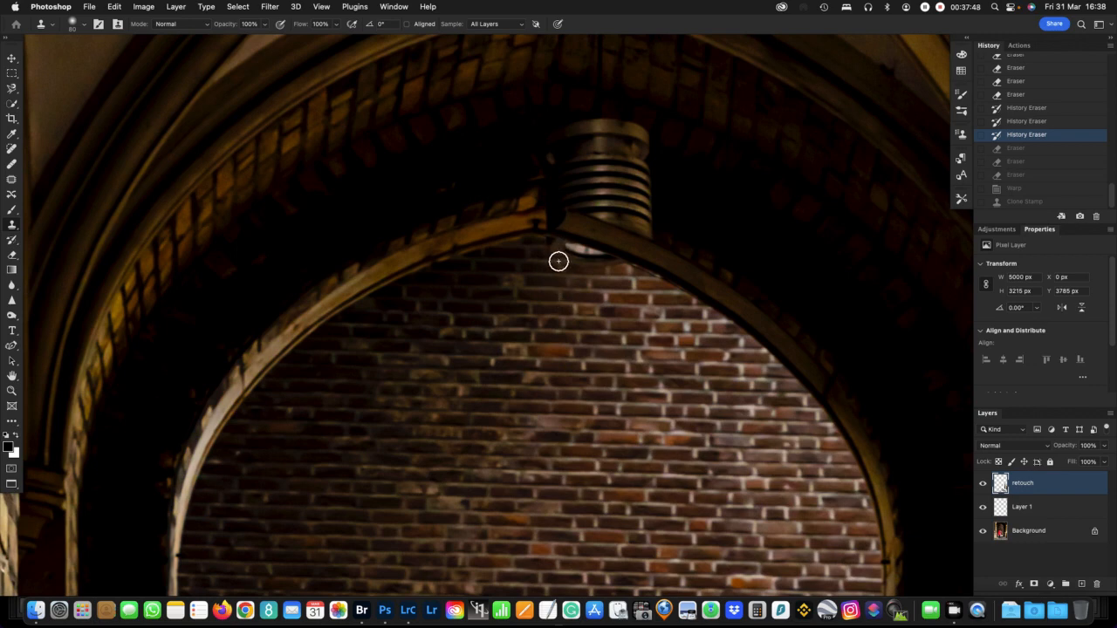
On the retouch layer, clone bricks over the lamp's underside and dark shadow over its ribbed body with the 80 px Clone Stamp
{"action": "mouse_move", "coordinate": [562, 261]}
{"action": "left_mouse_down"}
{"action": "mouse_move", "coordinate": [603, 266]}
{"action": "mouse_move", "coordinate": [551, 248]}
{"action": "mouse_move", "coordinate": [621, 270]}
{"action": "mouse_move", "coordinate": [538, 248]}
{"action": "left_mouse_up"}
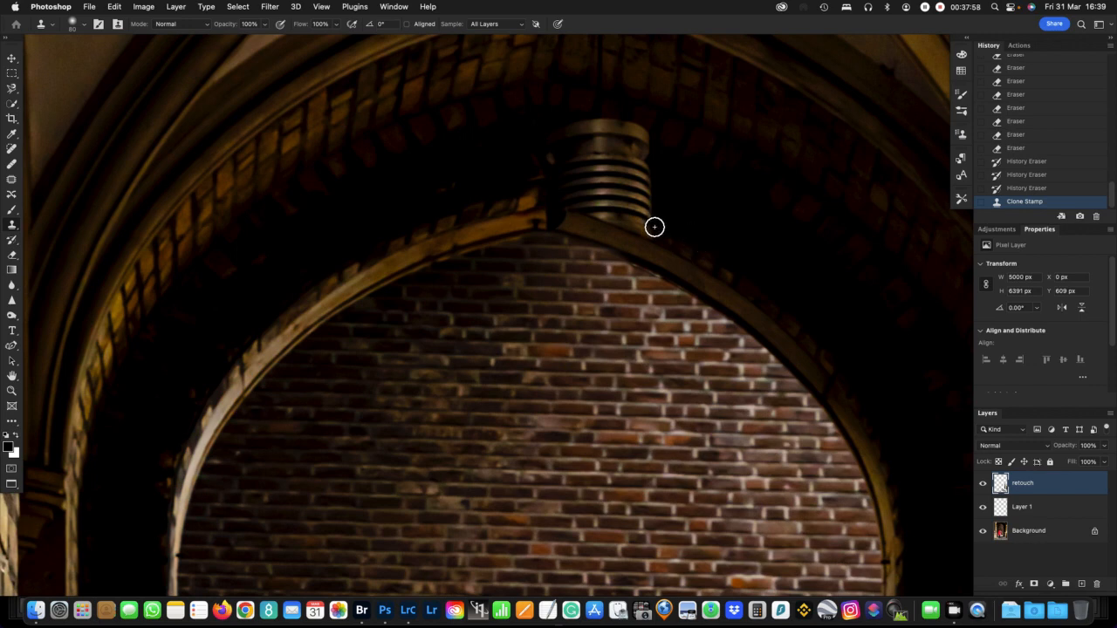
{"action": "mouse_move", "coordinate": [654, 228]}
{"action": "left_mouse_down"}
{"action": "mouse_move", "coordinate": [605, 204]}
{"action": "mouse_move", "coordinate": [650, 229]}
{"action": "mouse_move", "coordinate": [637, 162]}
{"action": "mouse_move", "coordinate": [642, 213]}
{"action": "mouse_move", "coordinate": [633, 177]}
{"action": "left_mouse_up"}
{"action": "mouse_move", "coordinate": [658, 172]}
{"action": "left_mouse_down"}
{"action": "mouse_move", "coordinate": [608, 190]}
{"action": "mouse_move", "coordinate": [638, 127]}
{"action": "mouse_move", "coordinate": [606, 157]}
{"action": "mouse_move", "coordinate": [608, 204]}
{"action": "mouse_move", "coordinate": [634, 219]}
{"action": "mouse_move", "coordinate": [603, 209]}
{"action": "mouse_move", "coordinate": [649, 213]}
{"action": "mouse_move", "coordinate": [593, 202]}
{"action": "mouse_move", "coordinate": [598, 131]}
{"action": "mouse_move", "coordinate": [602, 157]}
{"action": "mouse_move", "coordinate": [591, 127]}
{"action": "mouse_move", "coordinate": [567, 131]}
{"action": "mouse_move", "coordinate": [548, 154]}
{"action": "mouse_move", "coordinate": [578, 167]}
{"action": "mouse_move", "coordinate": [544, 170]}
{"action": "mouse_move", "coordinate": [558, 174]}
{"action": "left_mouse_up"}
{"action": "left_click", "coordinate": [573, 184]}
{"action": "left_click", "coordinate": [679, 204], "text": "alt"}
{"action": "left_click_drag", "start_coordinate": [630, 180], "coordinate": [623, 180]}
{"action": "left_click", "coordinate": [622, 180]}
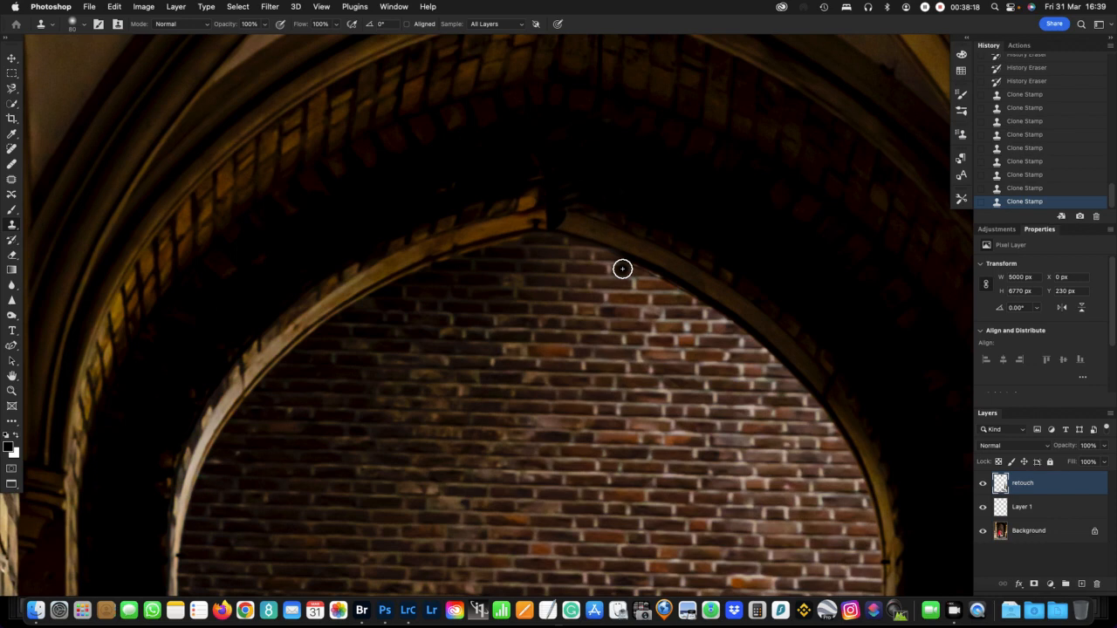
Warp Layer 1's arch patch to meet the left half of the arch at the apex, and erase its overlapping edge with the 30 px Eraser
{"action": "left_click", "coordinate": [1031, 514]}
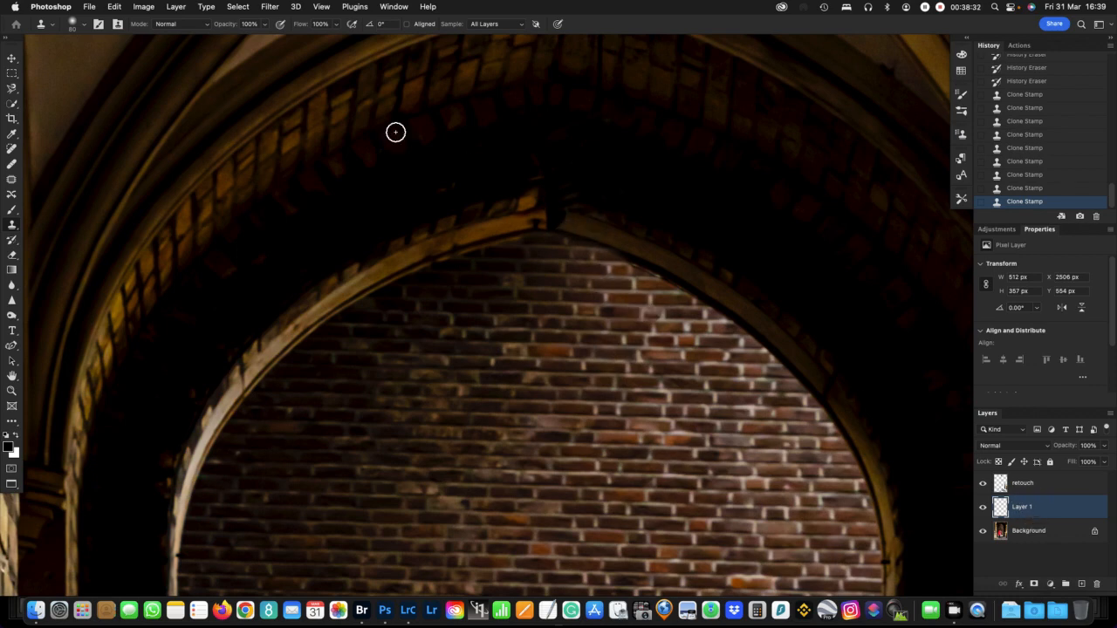
{"action": "left_click", "coordinate": [115, 6]}
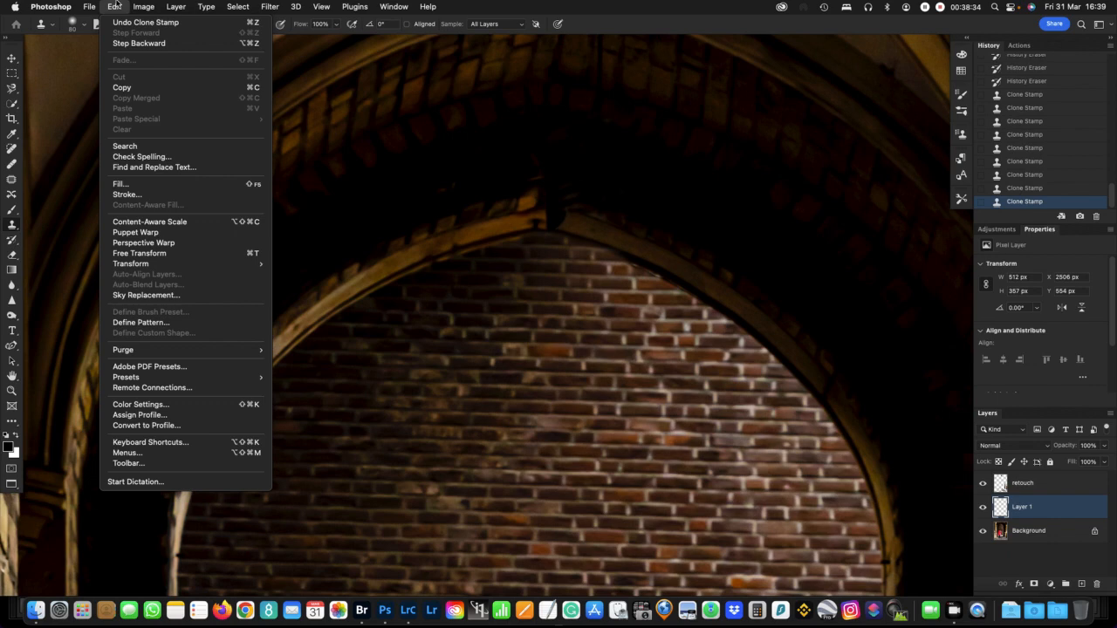
{"action": "mouse_move", "coordinate": [218, 267]}
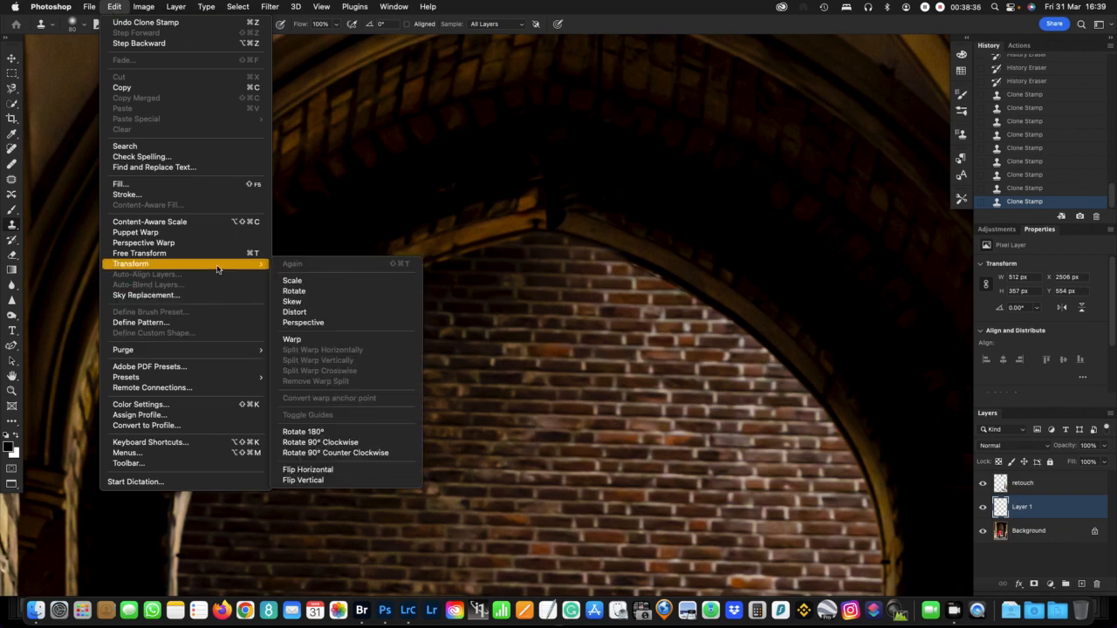
{"action": "left_click", "coordinate": [385, 343]}
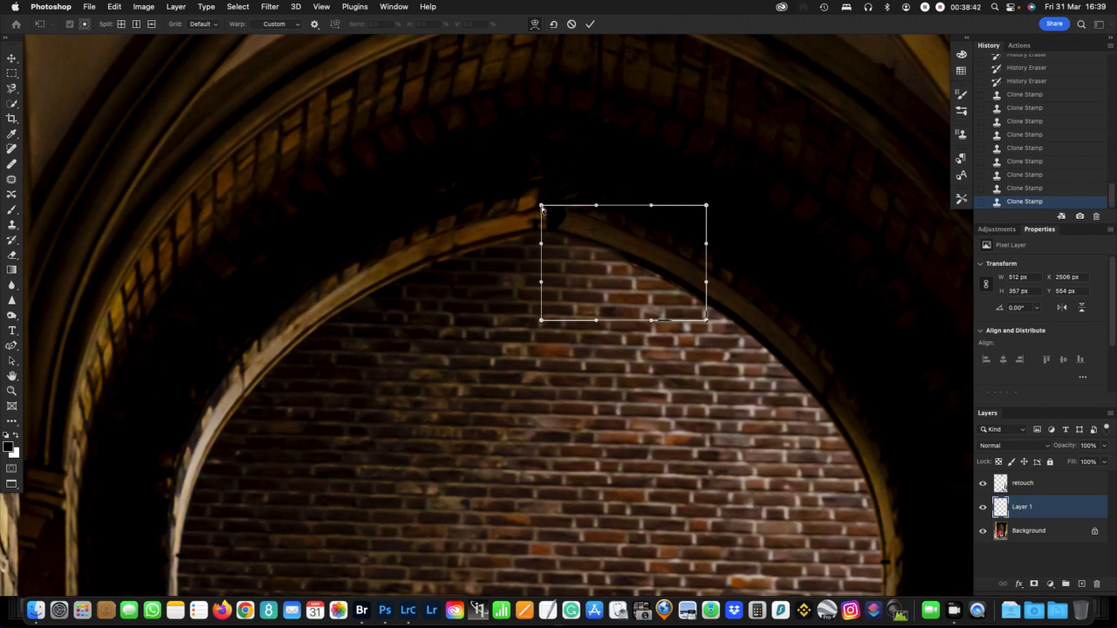
{"action": "left_click_drag", "start_coordinate": [558, 222], "coordinate": [581, 210]}
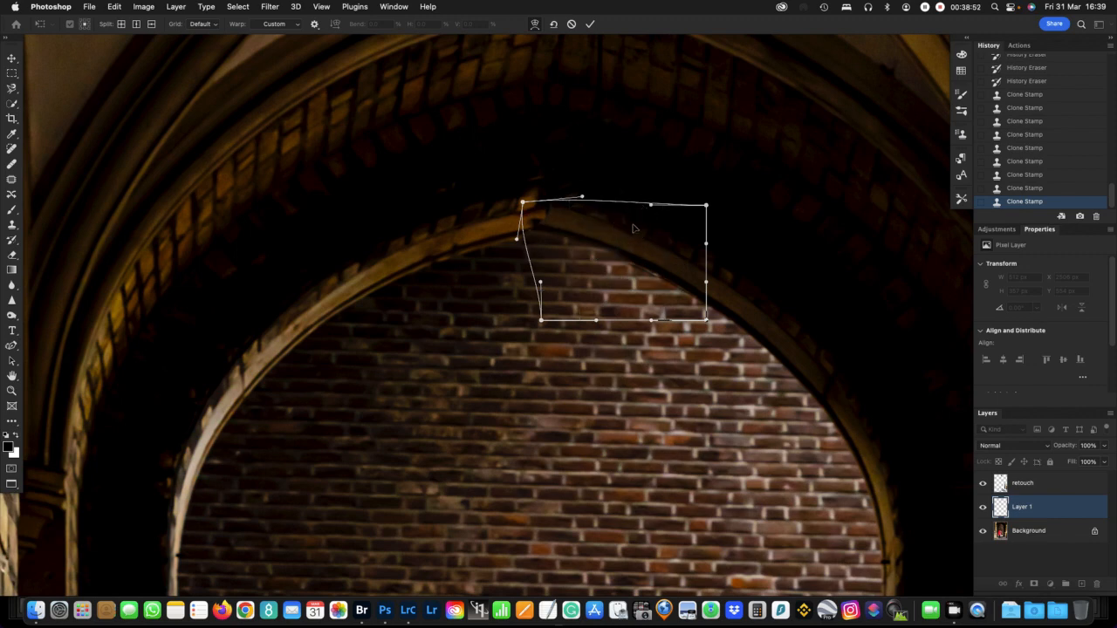
{"action": "left_click_drag", "start_coordinate": [632, 233], "coordinate": [631, 229]}
{"action": "left_click_drag", "start_coordinate": [516, 243], "coordinate": [516, 247]}
{"action": "left_click_drag", "start_coordinate": [522, 205], "coordinate": [522, 209]}
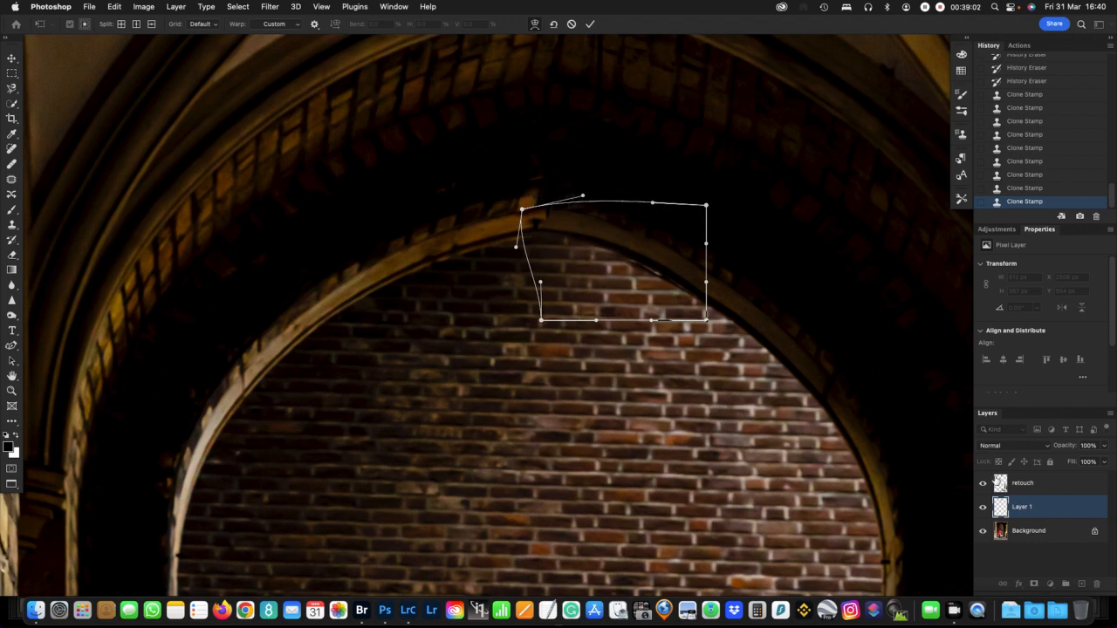
{"action": "key", "text": "Return"}
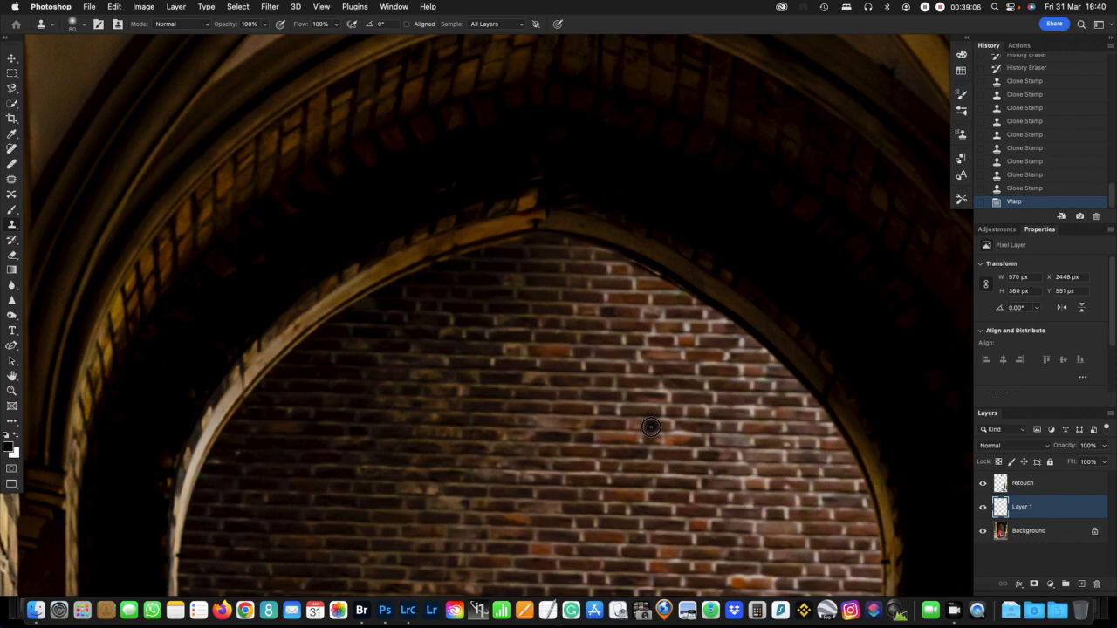
{"action": "key", "text": "e"}
{"action": "mouse_move", "coordinate": [542, 212]}
{"action": "left_mouse_down"}
{"action": "mouse_move", "coordinate": [539, 201]}
{"action": "mouse_move", "coordinate": [555, 210]}
{"action": "mouse_move", "coordinate": [561, 239]}
{"action": "mouse_move", "coordinate": [547, 232]}
{"action": "mouse_move", "coordinate": [529, 254]}
{"action": "left_mouse_up"}
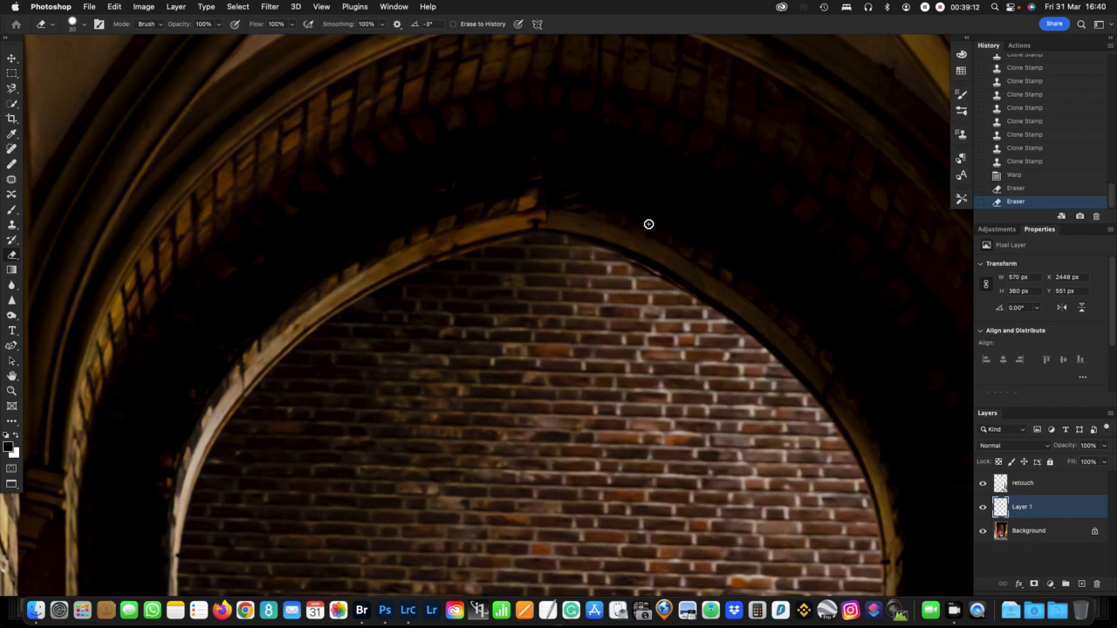
Compare the whole retouched image with the original IMG_0732.jpg snapshot, and return to the retouched state
{"action": "key", "text": "super+0"}
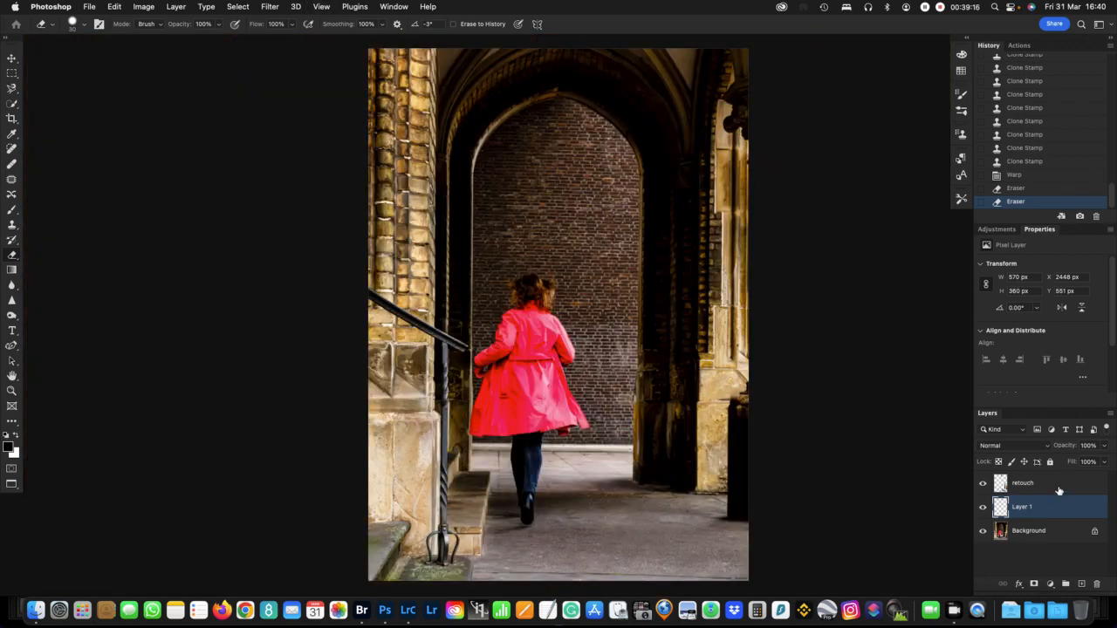
{"action": "scroll", "coordinate": [1004, 188], "scroll_direction": "up", "scroll_amount": 10}
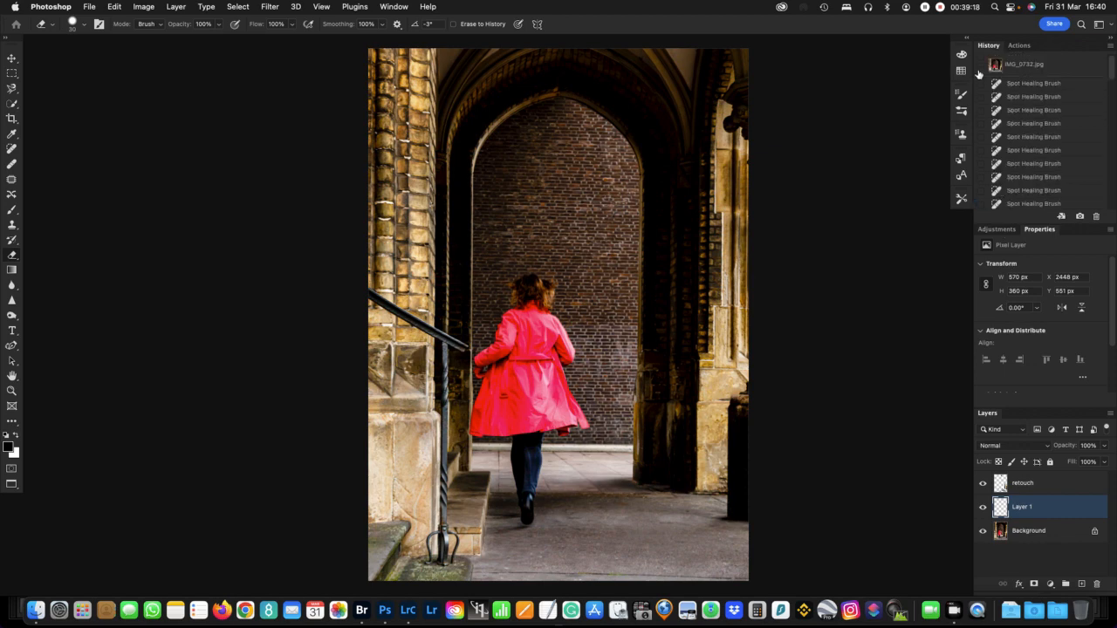
{"action": "left_click", "coordinate": [1075, 68]}
{"action": "key", "text": "super+z"}
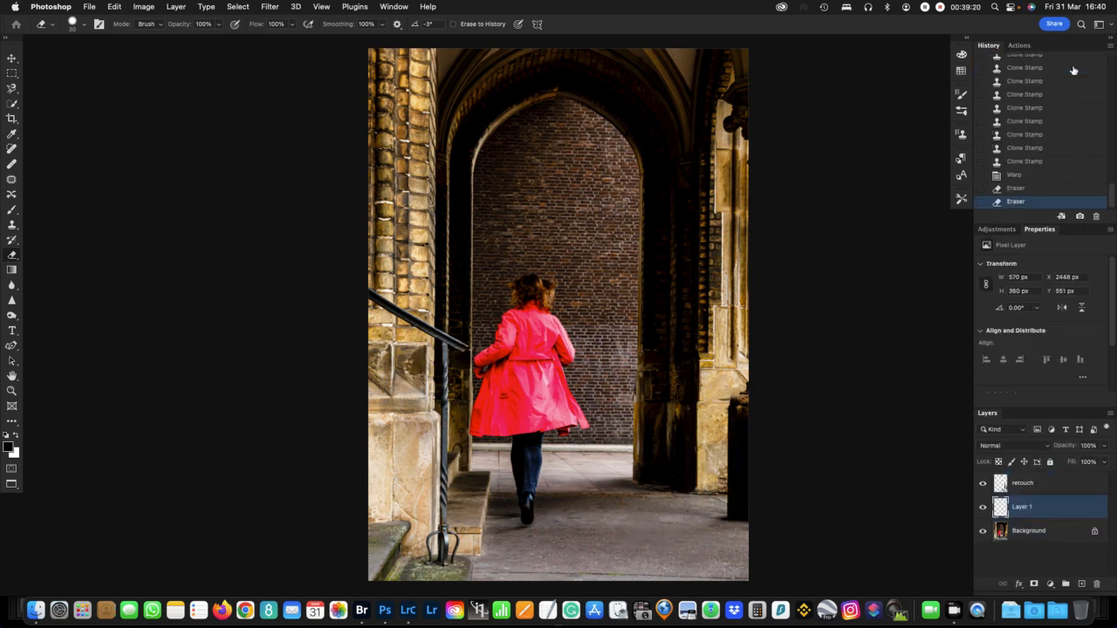
{"action": "key", "text": "super+z"}
{"action": "key", "text": "super+z"}
{"action": "key", "text": "super+z"}
{"action": "key", "text": "super+z"}
{"action": "key", "text": "super+z"}
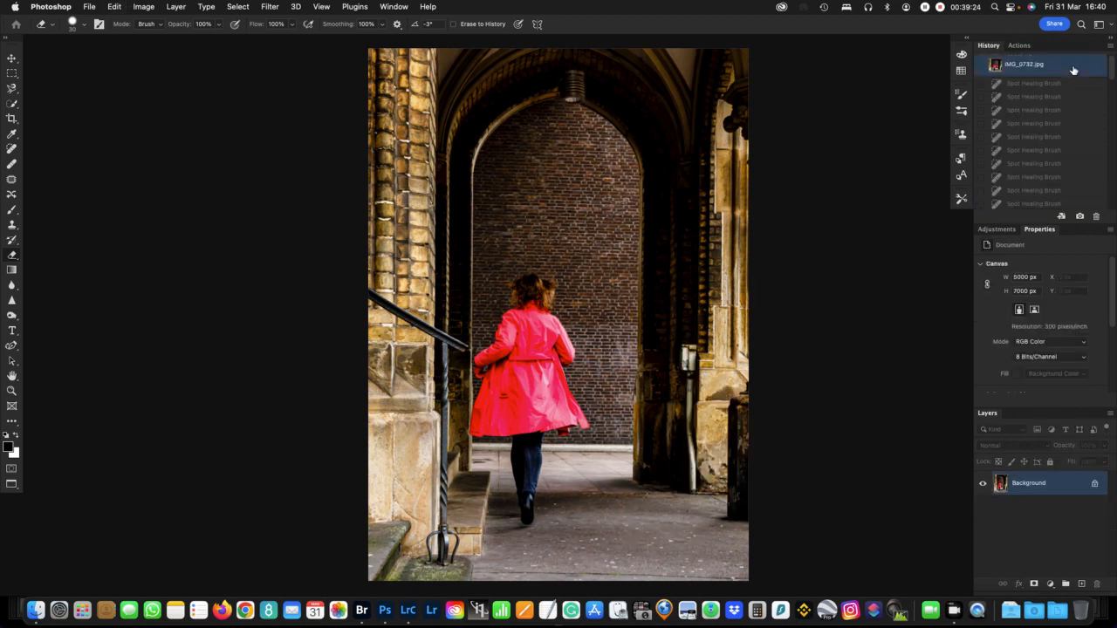
{"action": "key", "text": "super+z"}
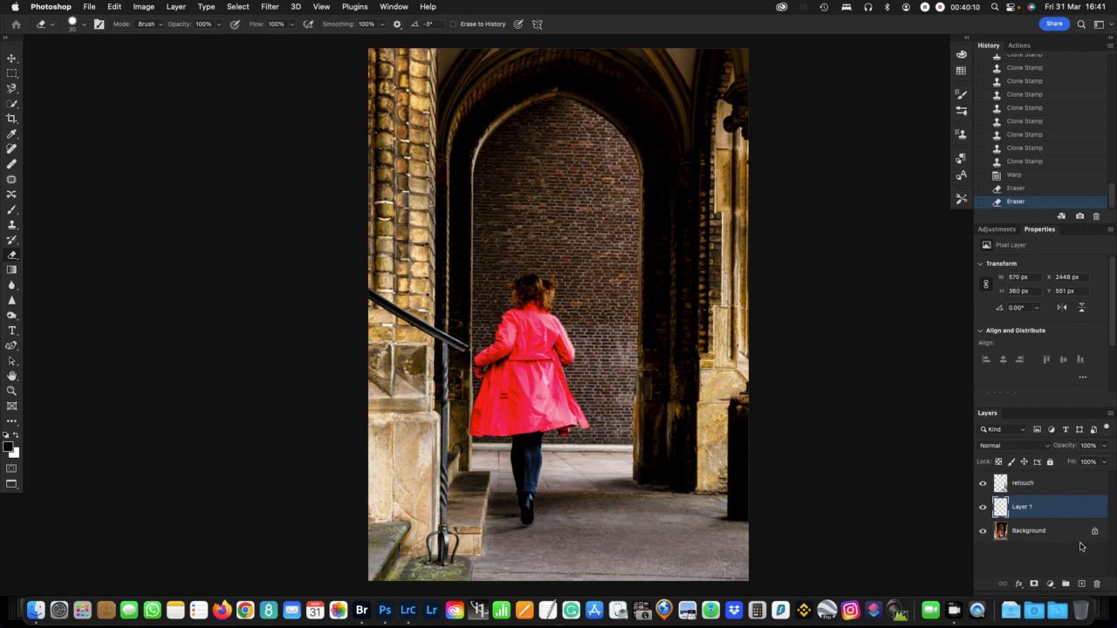
Try merging the retouch, Layer 1 and Background layers together, then undo the merge and deselect the layers
{"action": "left_click", "coordinate": [1068, 485]}
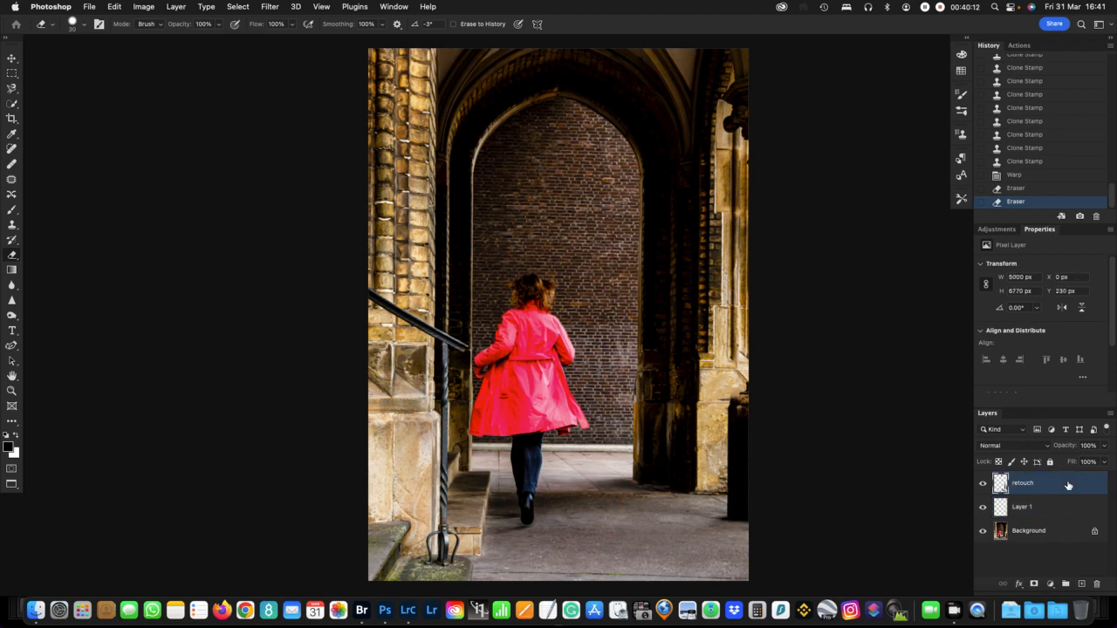
{"action": "left_click", "coordinate": [1067, 538], "text": "shift"}
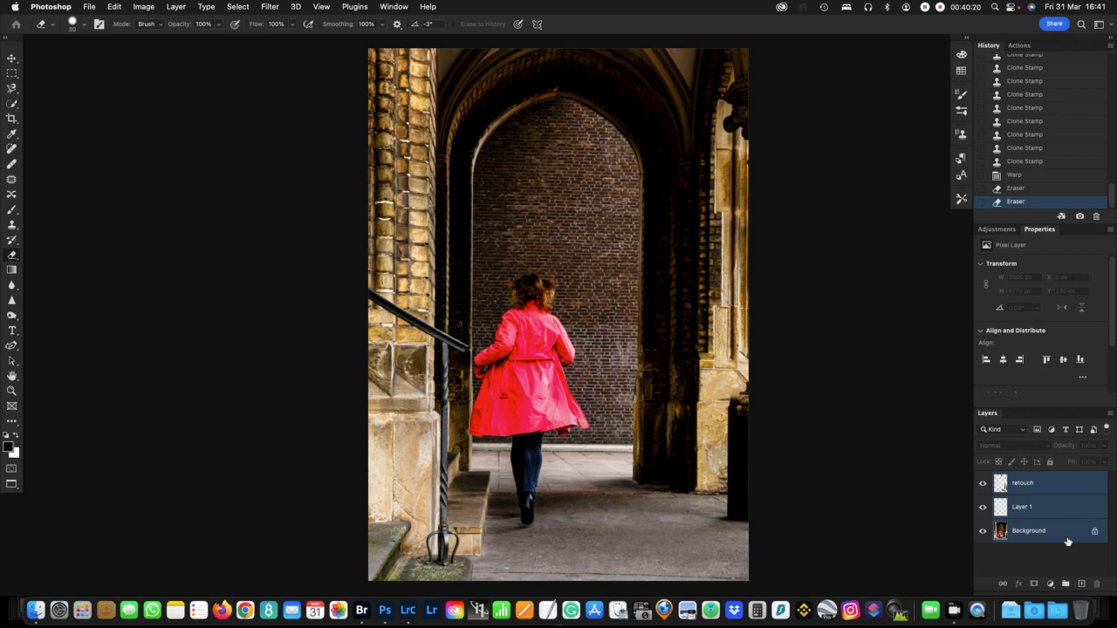
{"action": "key", "text": "super+e"}
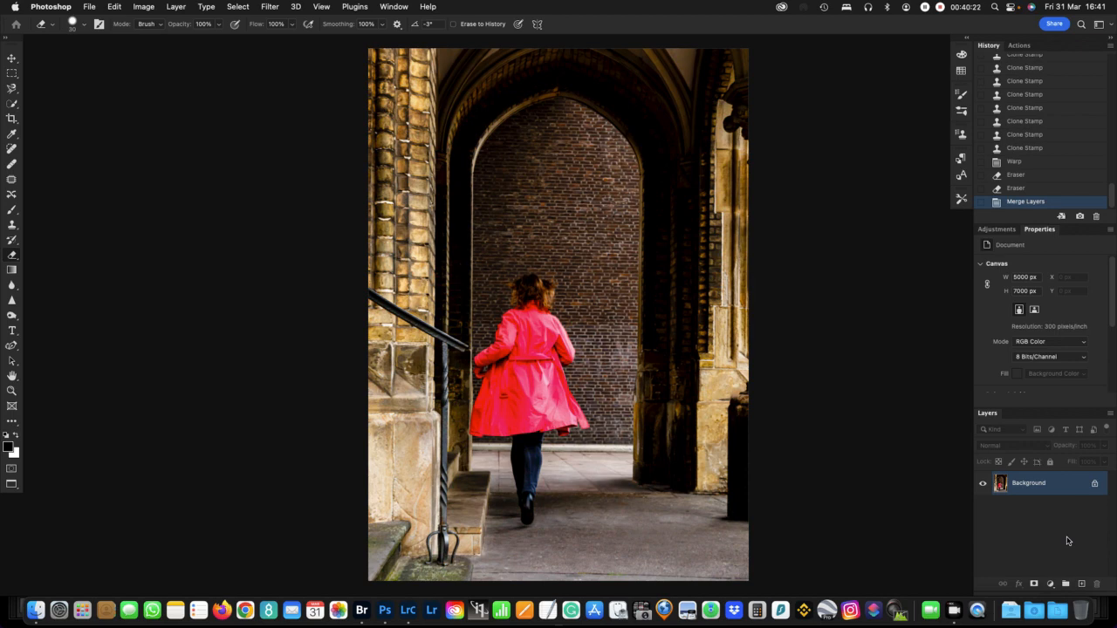
{"action": "key", "text": "super+z"}
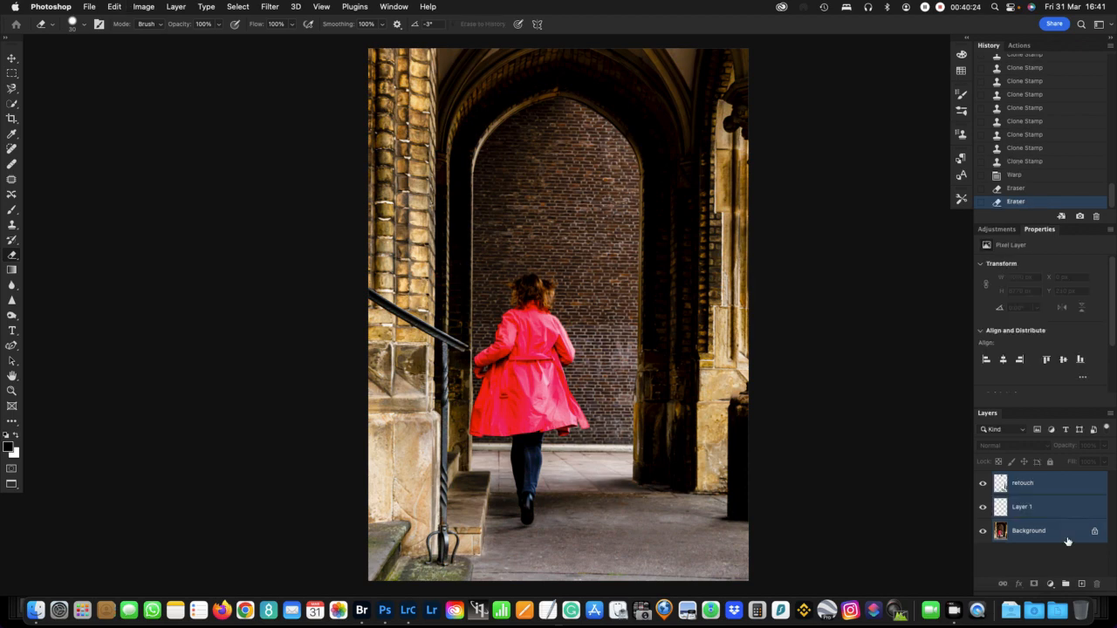
{"action": "left_click", "coordinate": [1039, 561]}
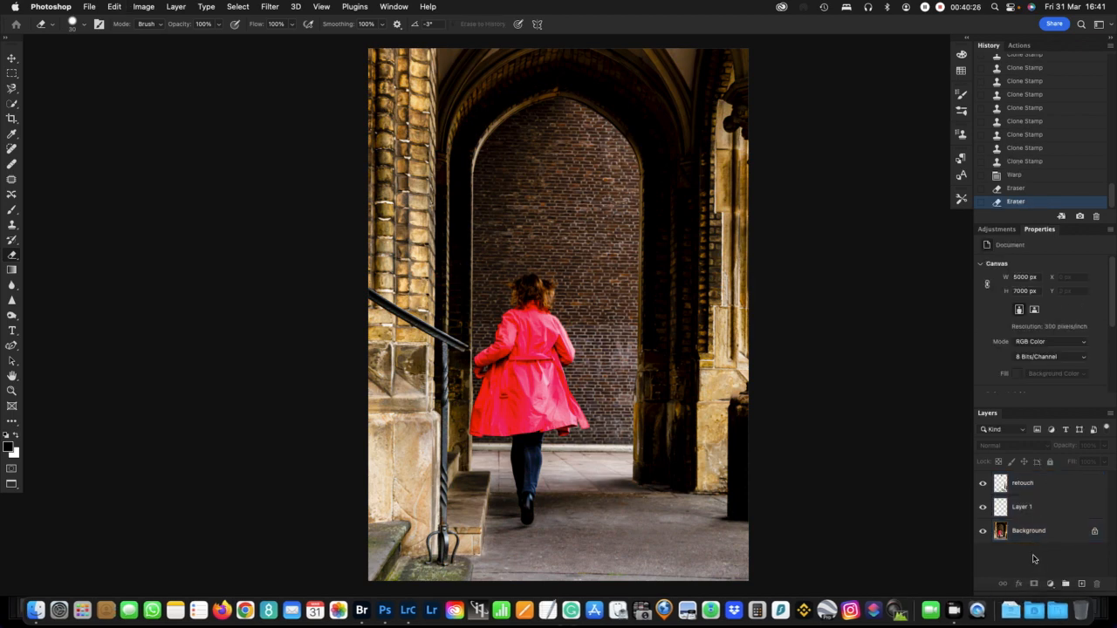
Merge Layer 1 down into the Background, and merge the retouch layer down as well
{"action": "left_click", "coordinate": [1045, 509]}
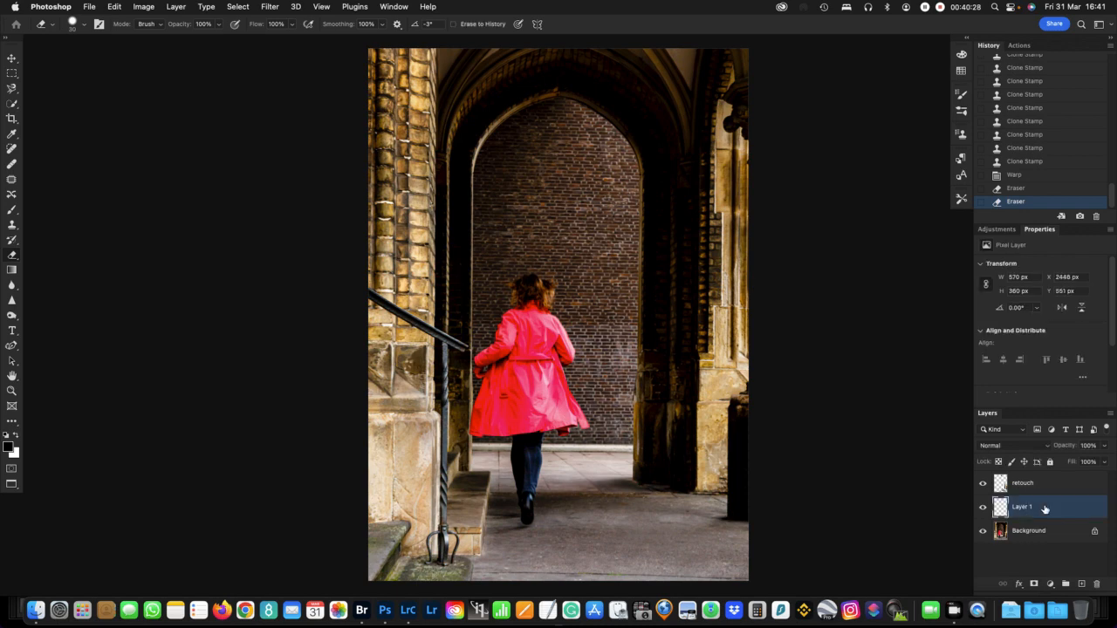
{"action": "key", "text": "super+e"}
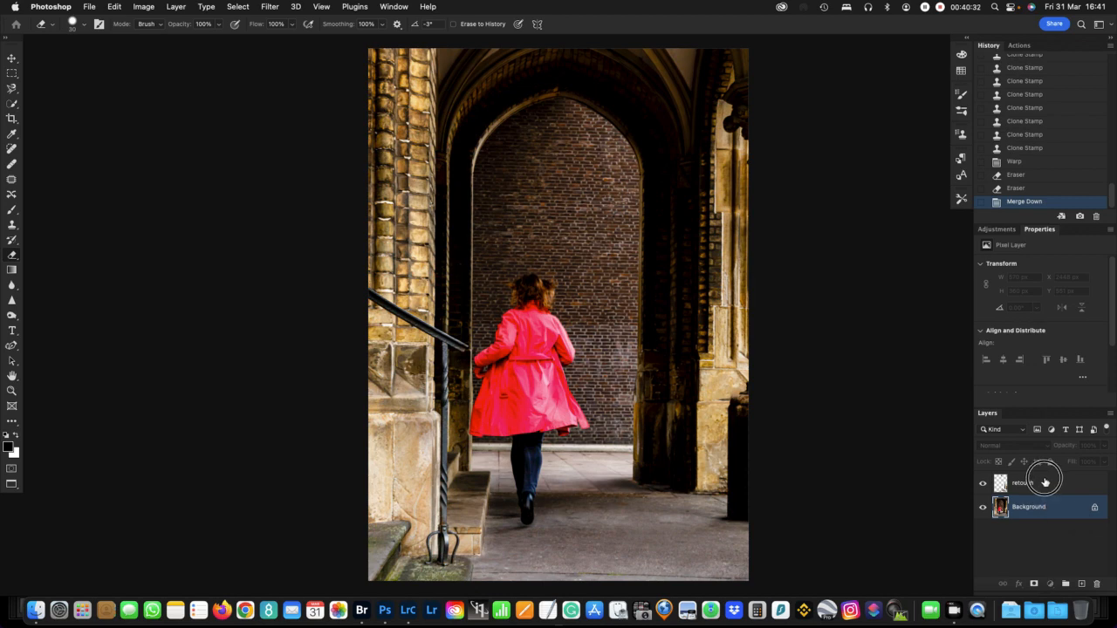
{"action": "left_click", "coordinate": [1045, 482]}
{"action": "key", "text": "super+e"}
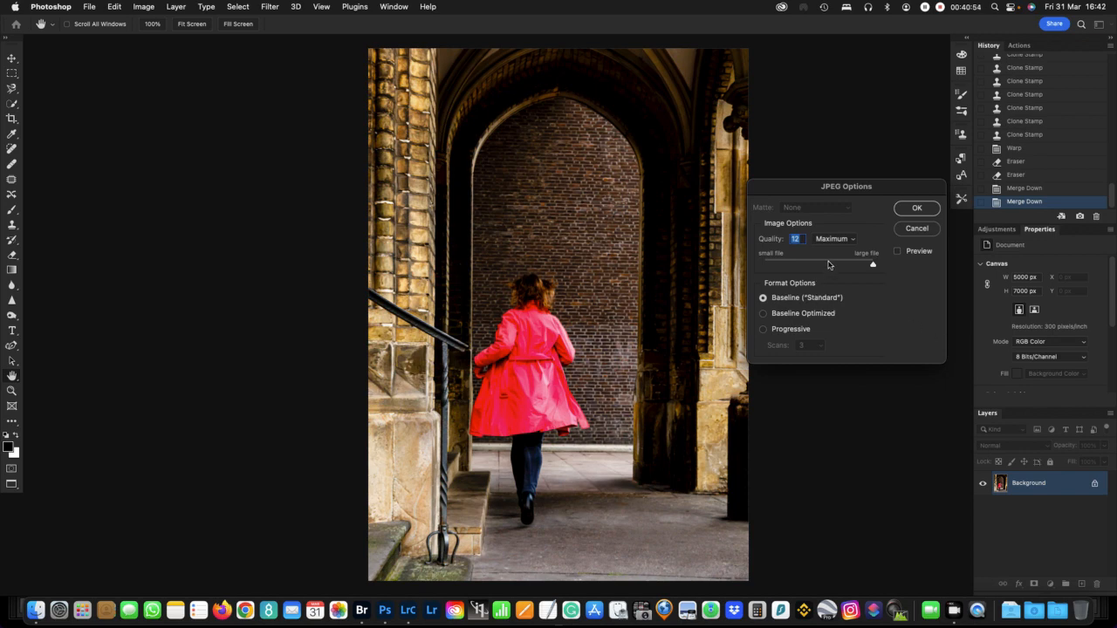
Save the image as a JPEG at Maximum quality 12 with the Baseline ("Standard") format option
{"action": "left_click", "coordinate": [851, 239]}
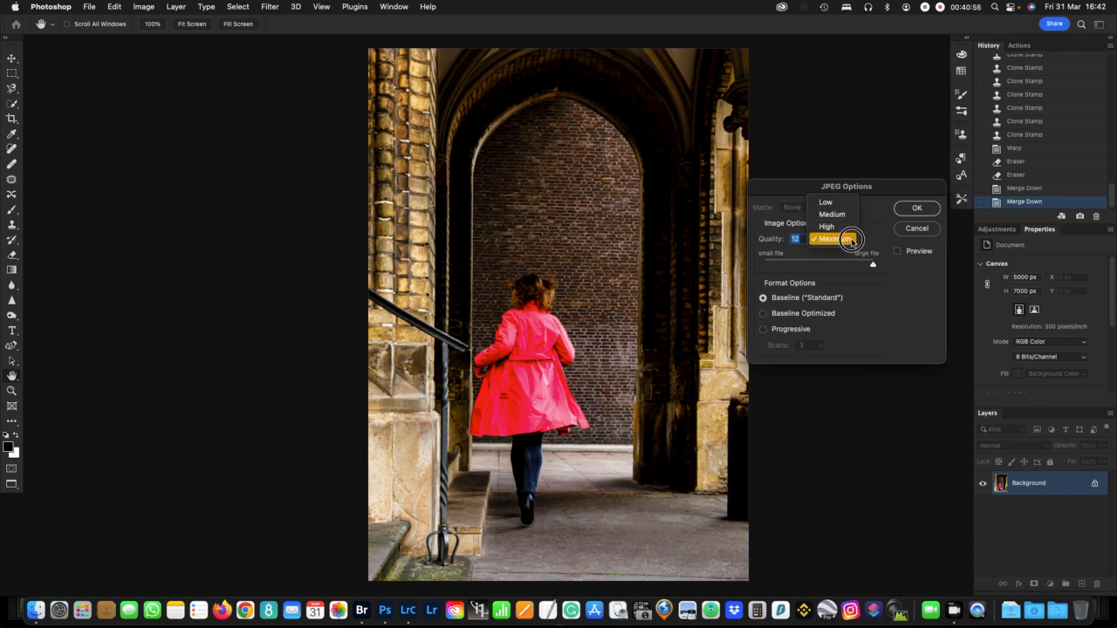
{"action": "left_click", "coordinate": [851, 242]}
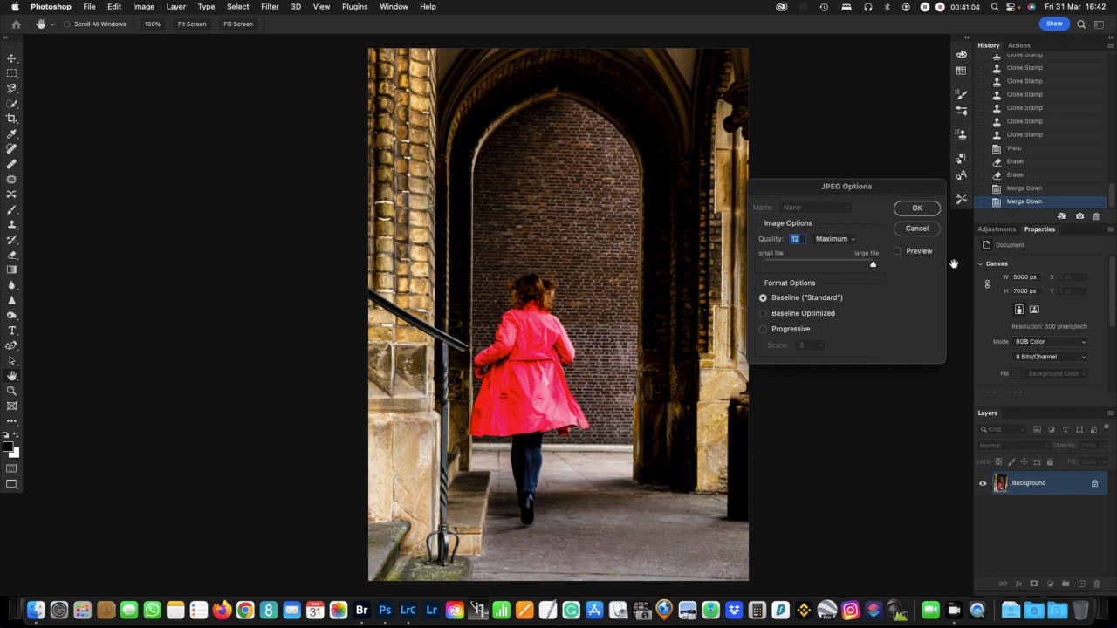
{"action": "left_click", "coordinate": [916, 209]}
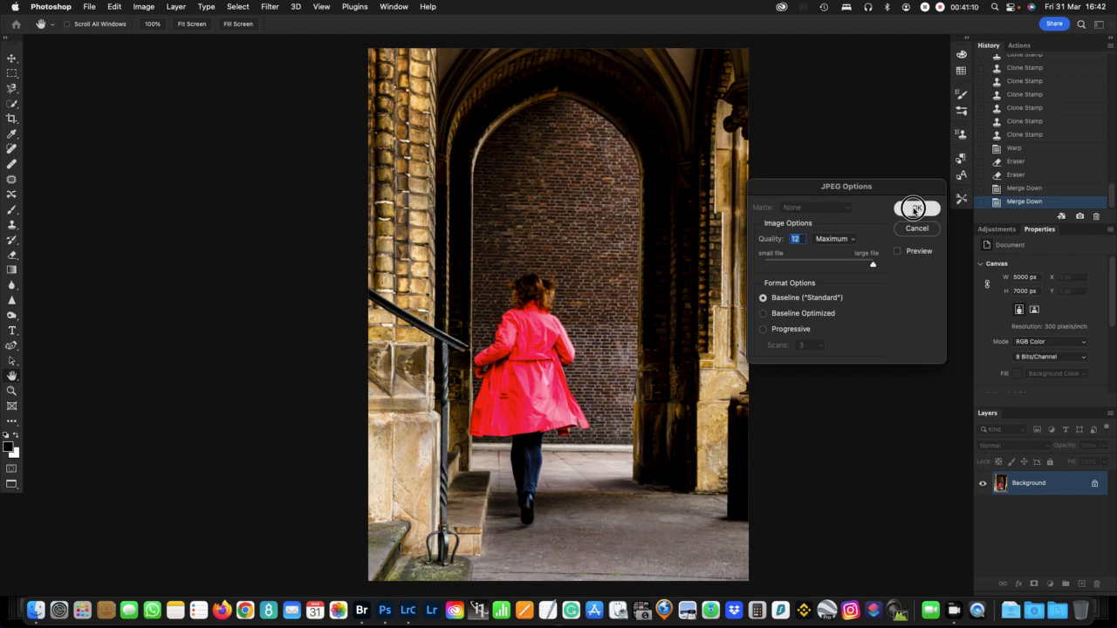